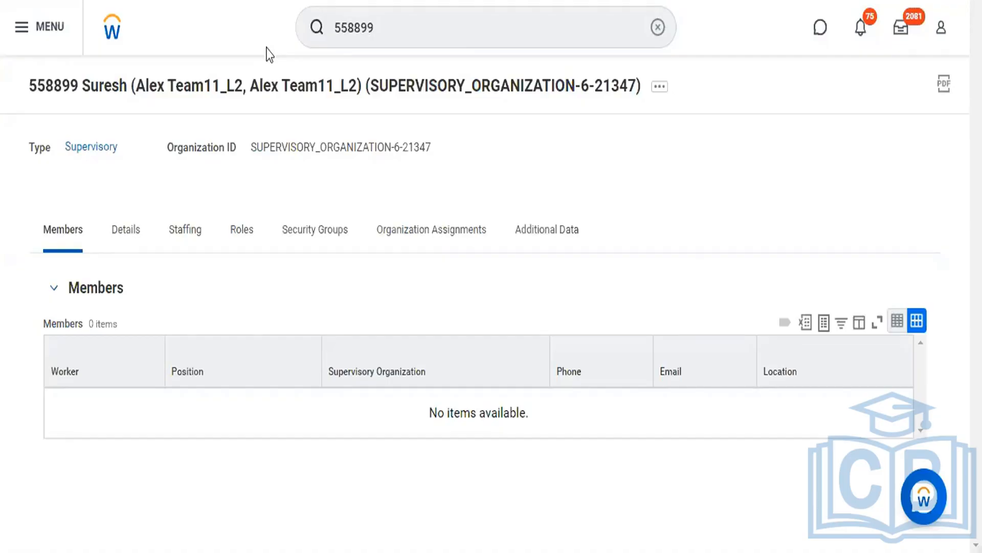
Step: Return to the Workday home page and search for 'Create Loc'
{"action": "left_click", "coordinate": [109, 34]}
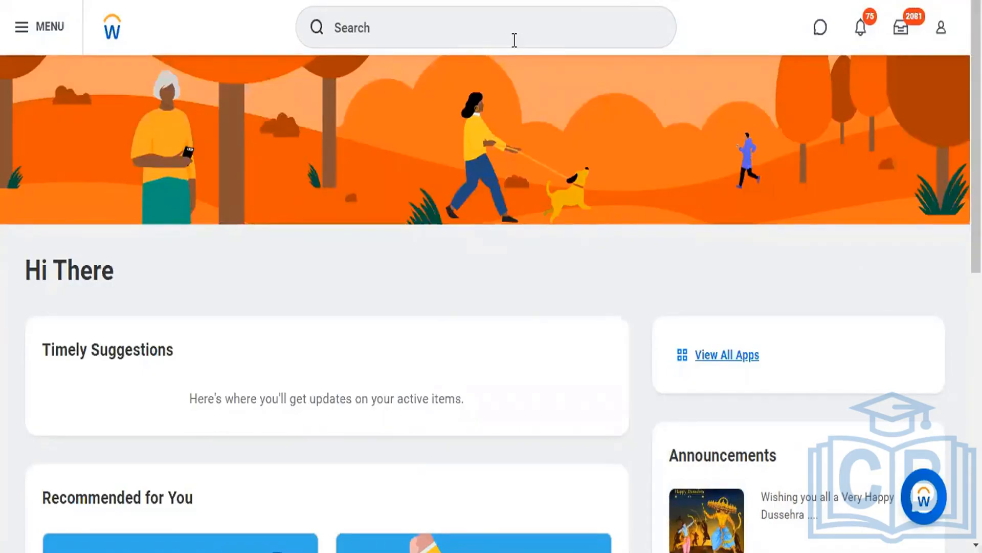
{"action": "left_click", "coordinate": [514, 40]}
{"action": "type", "text": "Create "}
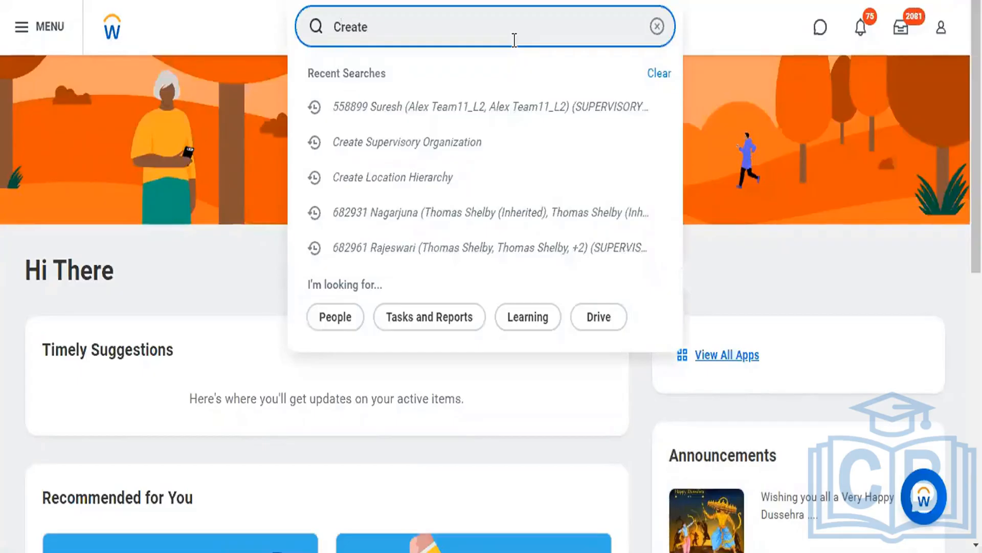
{"action": "type", "text": "Loc"}
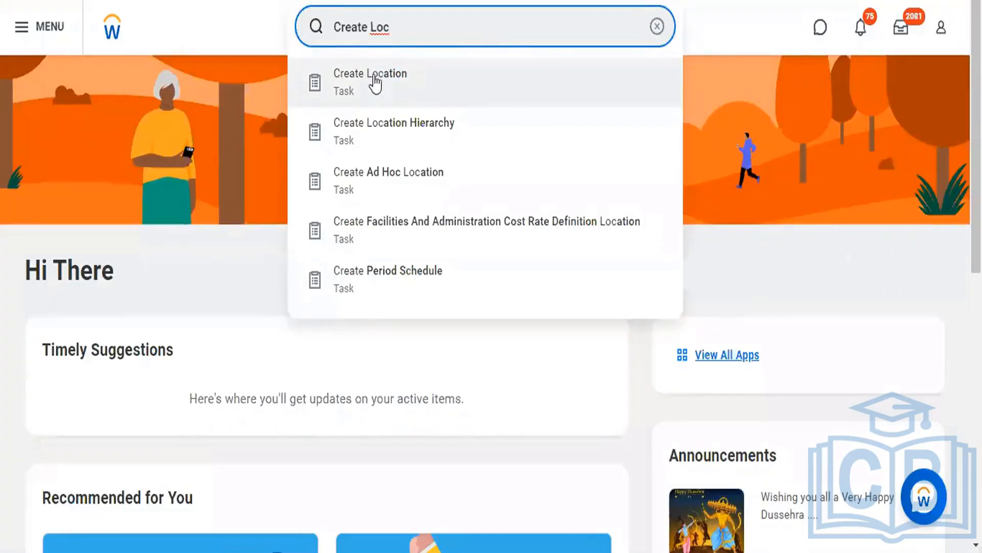
Step: Start Create Location with the name Bangalore and the Business Site usage, then confirm
{"action": "left_click", "coordinate": [346, 104]}
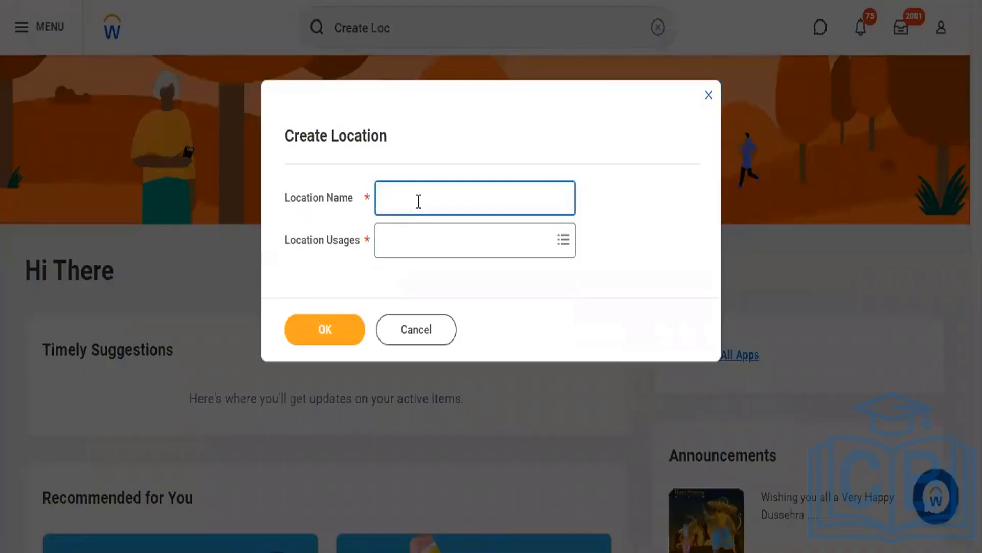
{"action": "type", "text": "Bangalore"}
{"action": "left_click", "coordinate": [476, 244]}
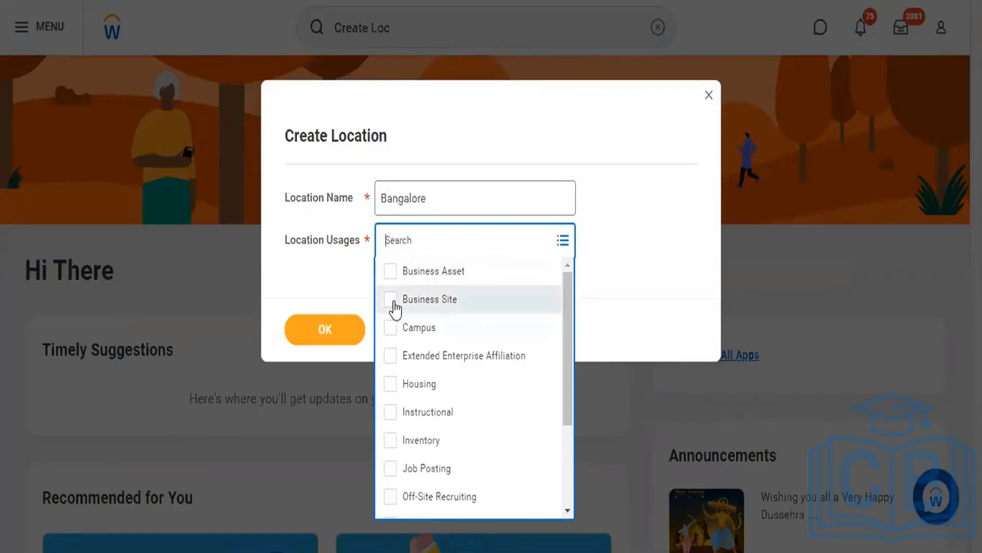
{"action": "left_click", "coordinate": [394, 303]}
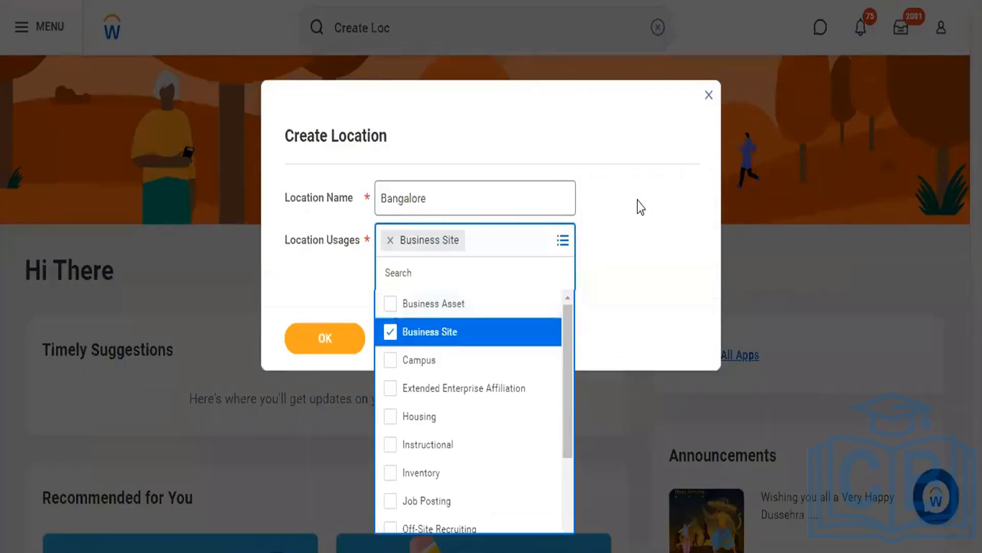
{"action": "left_click", "coordinate": [640, 206]}
{"action": "left_click", "coordinate": [313, 333]}
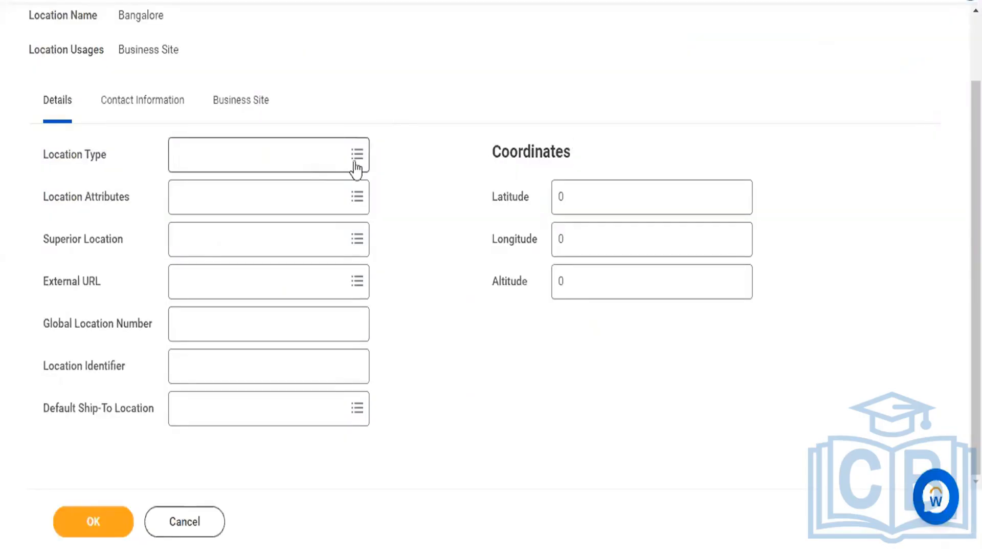
Step: Review the Contact Information and Business Site sections of Bangalore, then return to Details
{"action": "scroll", "coordinate": [358, 163], "scroll_direction": "up", "scroll_amount": 2}
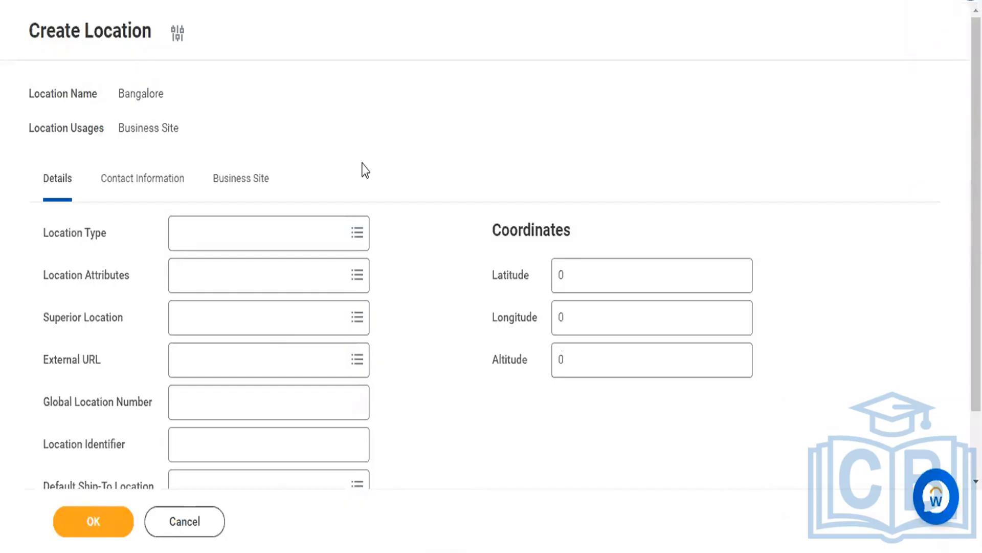
{"action": "left_click_drag", "start_coordinate": [22, 29], "coordinate": [660, 416]}
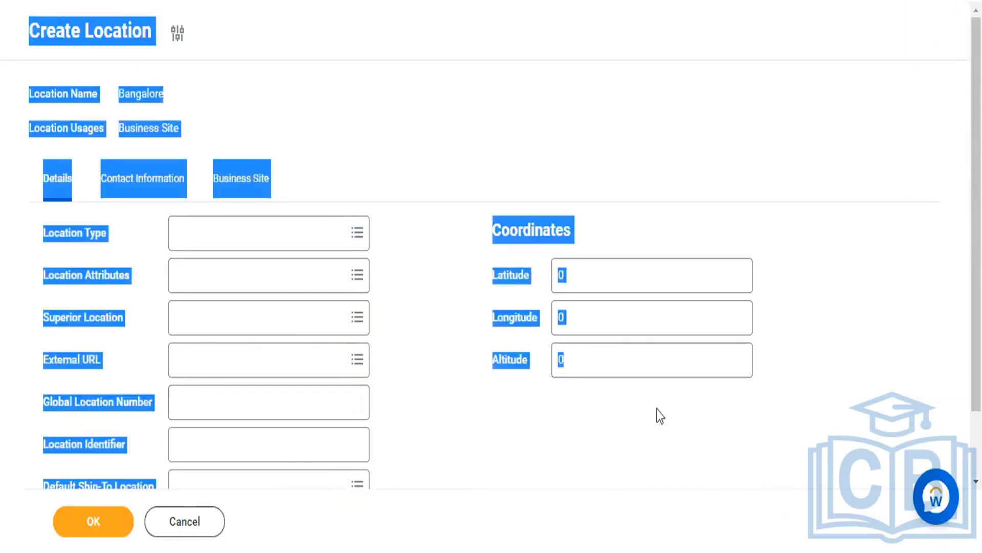
{"action": "scroll", "coordinate": [665, 450], "scroll_direction": "down", "scroll_amount": 2}
{"action": "left_click", "coordinate": [680, 500]}
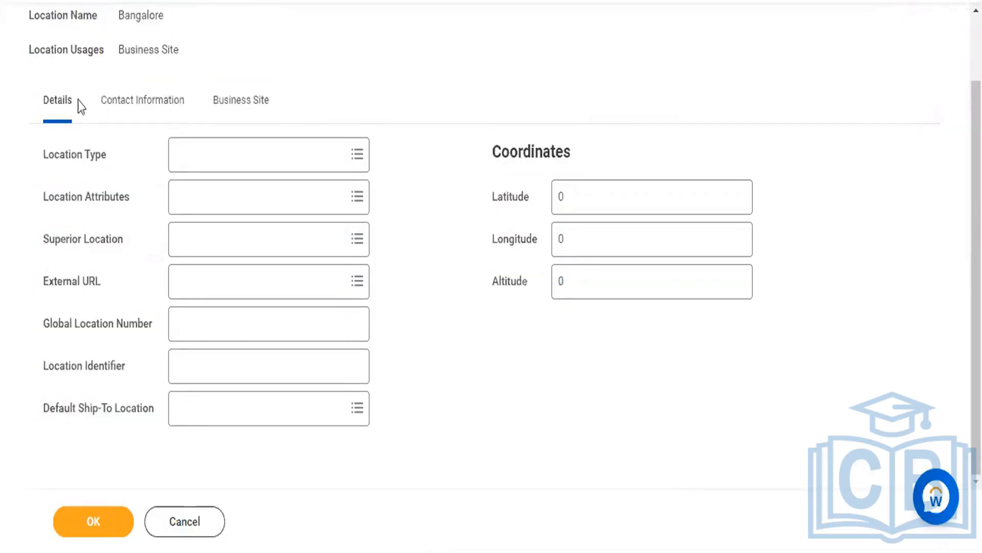
{"action": "left_click", "coordinate": [146, 109]}
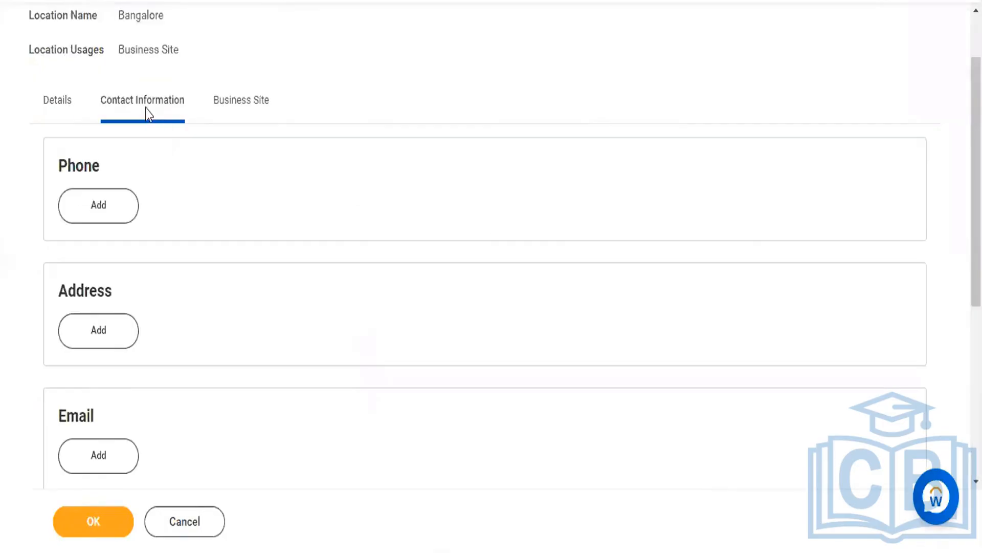
{"action": "left_click", "coordinate": [240, 115]}
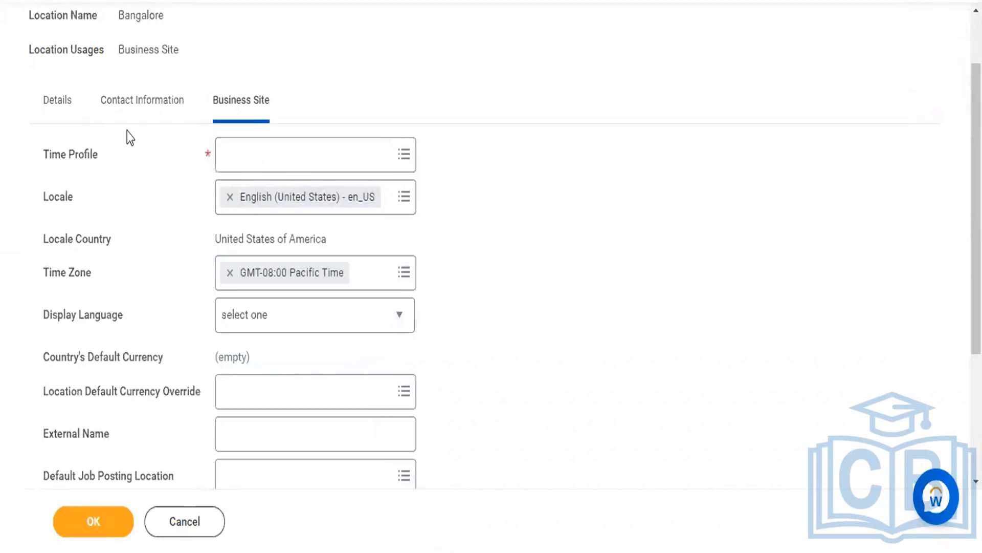
{"action": "left_click", "coordinate": [46, 104]}
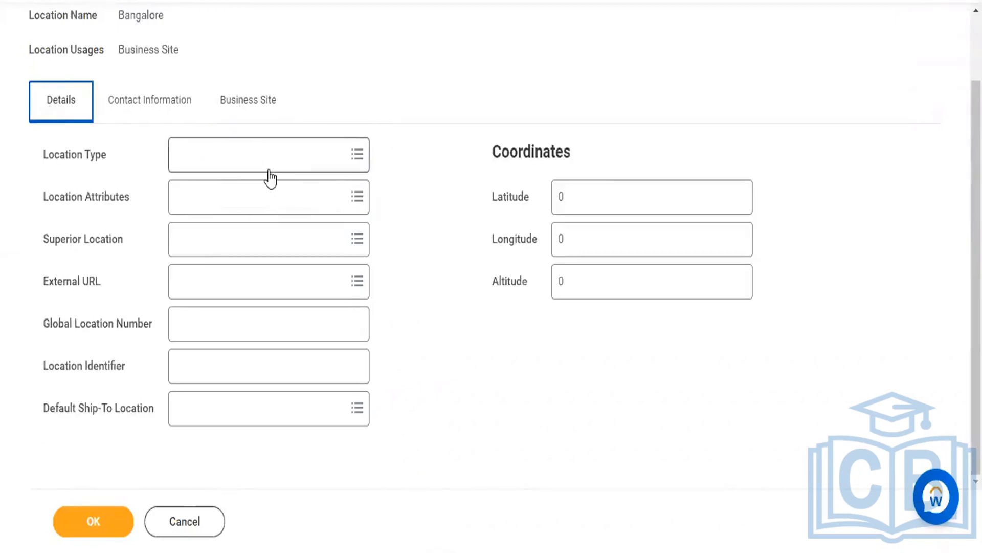
Step: Choose KIRK-Business Site as the Bangalore location type
{"action": "left_click", "coordinate": [307, 151]}
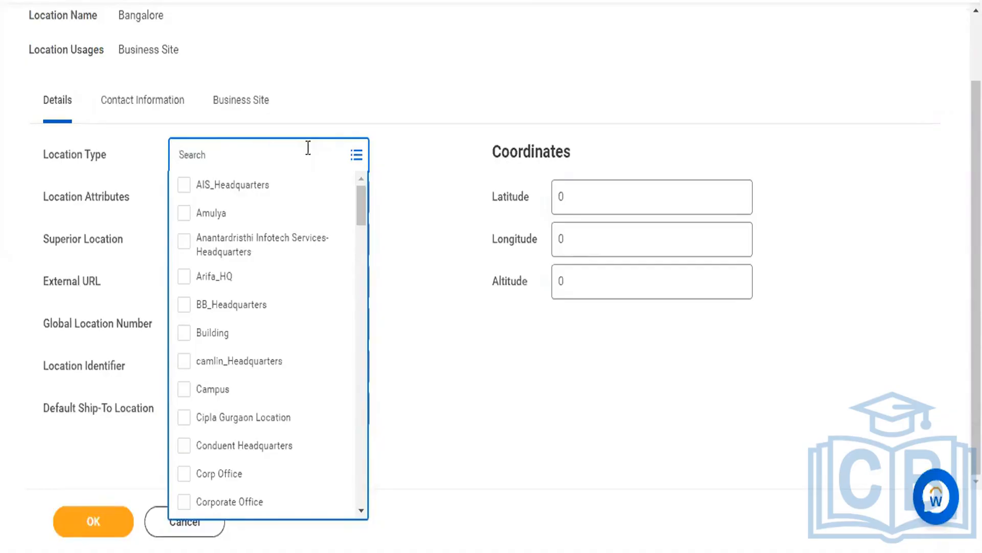
{"action": "scroll", "coordinate": [315, 303], "scroll_direction": "down", "scroll_amount": 8}
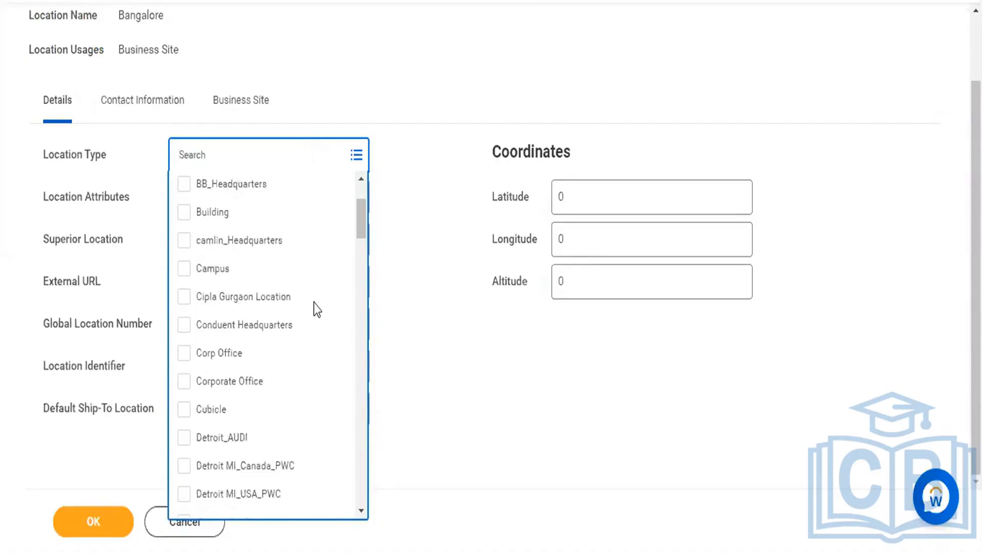
{"action": "scroll", "coordinate": [315, 302], "scroll_direction": "down", "scroll_amount": 4}
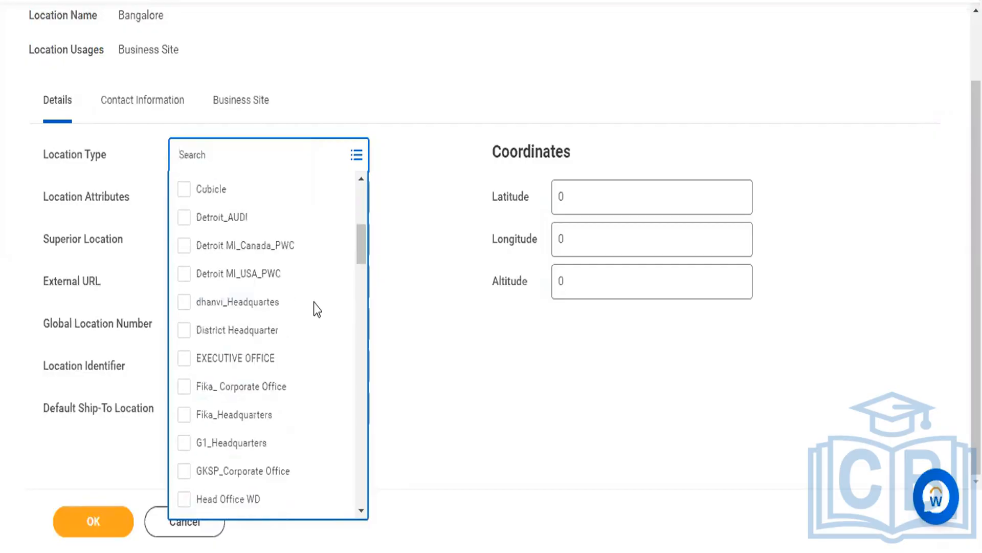
{"action": "scroll", "coordinate": [314, 303], "scroll_direction": "down", "scroll_amount": 12}
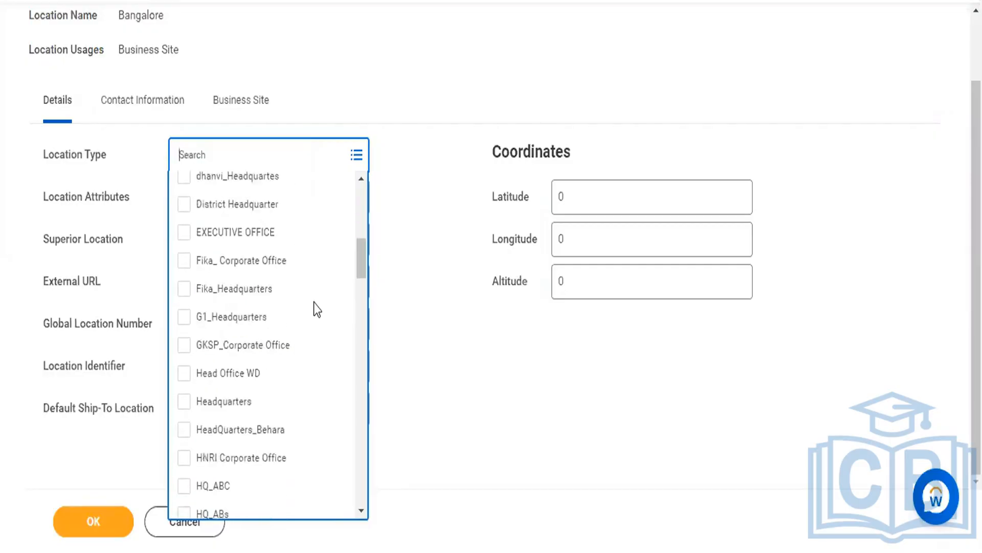
{"action": "scroll", "coordinate": [314, 303], "scroll_direction": "down", "scroll_amount": 20}
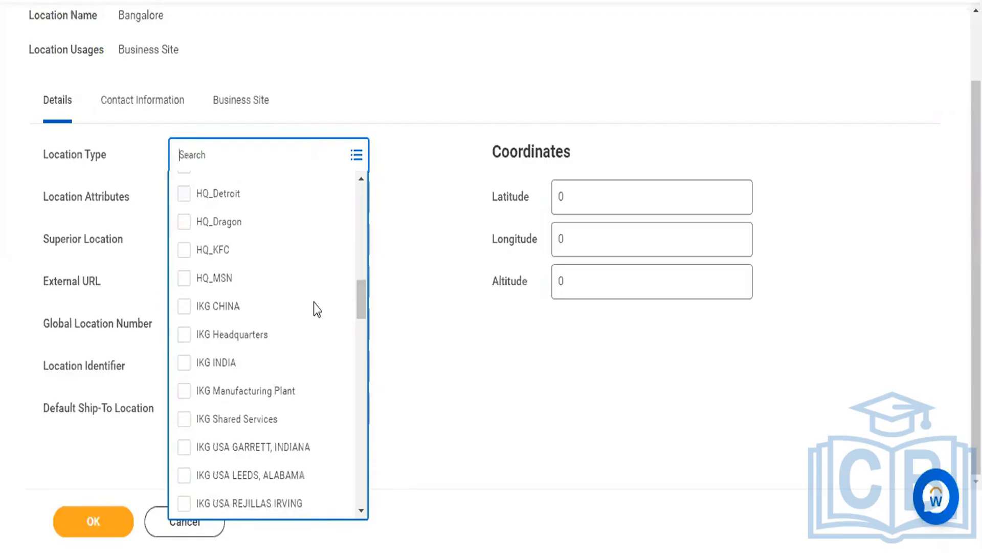
{"action": "scroll", "coordinate": [314, 303], "scroll_direction": "down", "scroll_amount": 20}
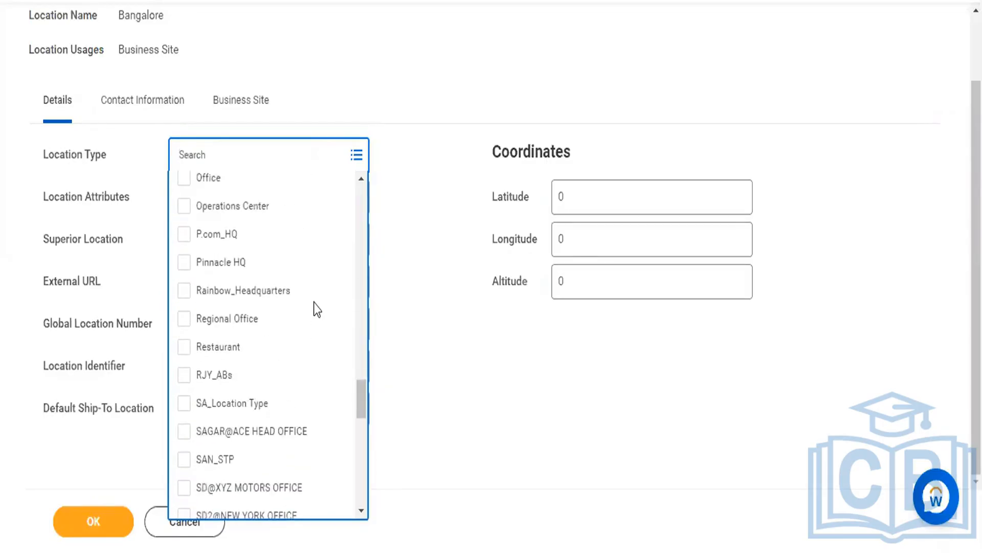
{"action": "scroll", "coordinate": [314, 303], "scroll_direction": "down", "scroll_amount": 5}
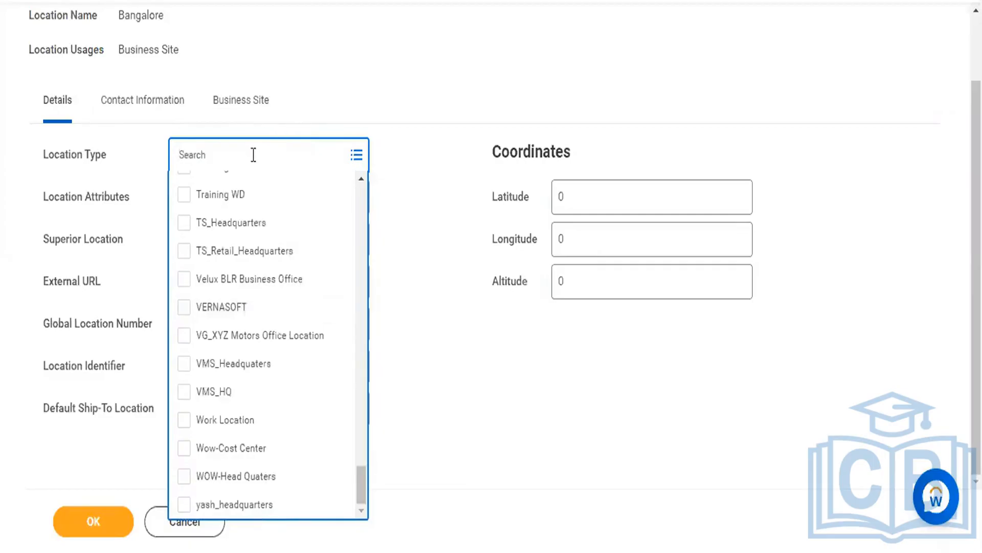
{"action": "type", "text": "Bu"}
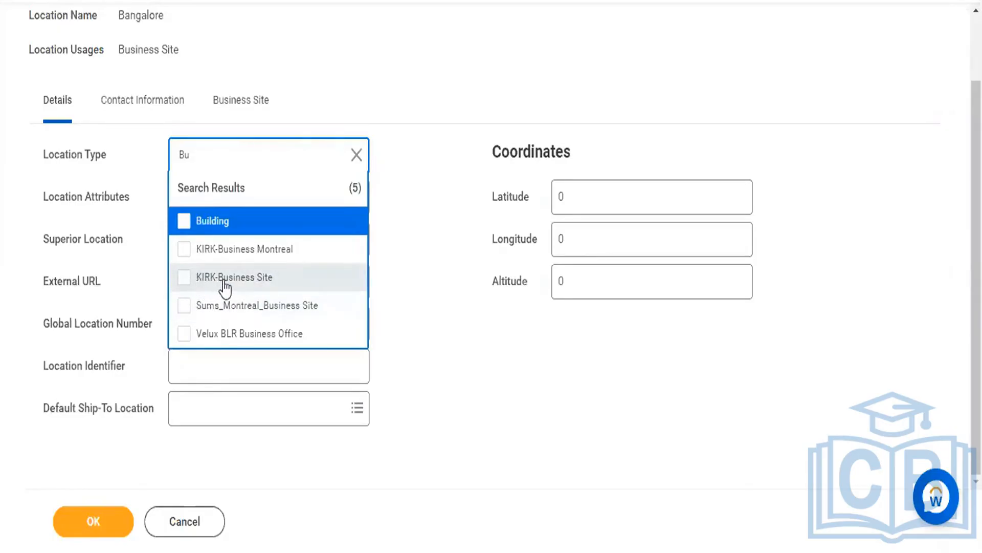
{"action": "left_click", "coordinate": [182, 282]}
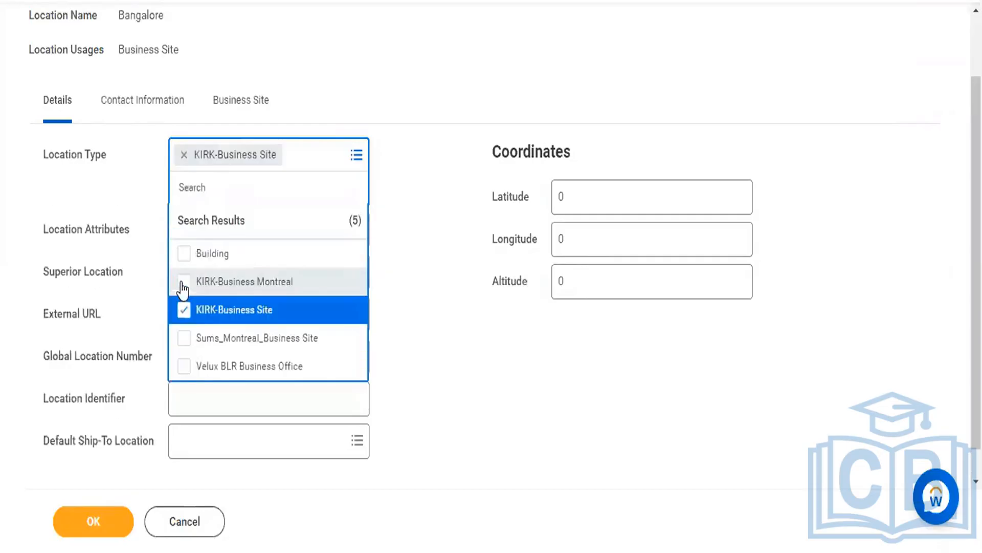
{"action": "left_click", "coordinate": [413, 263]}
{"action": "left_click", "coordinate": [300, 198]}
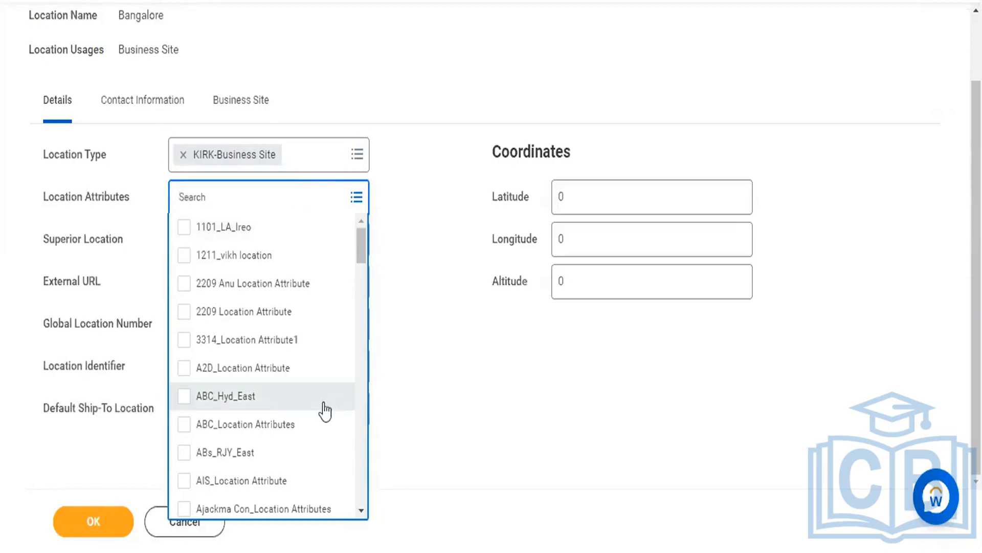
Step: Search the location attributes for Bangalore and South
{"action": "type", "text": "8"}
{"action": "type", "text": "a"}
{"action": "type", "text": "ngalo"}
{"action": "type", "text": "re"}
{"action": "key", "text": "Return"}
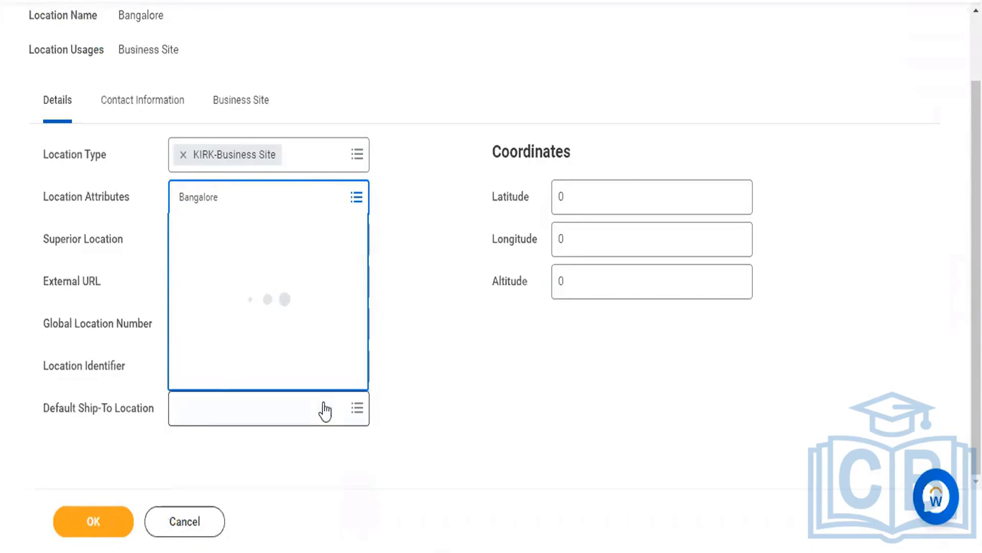
{"action": "key", "text": "BackSpace"}
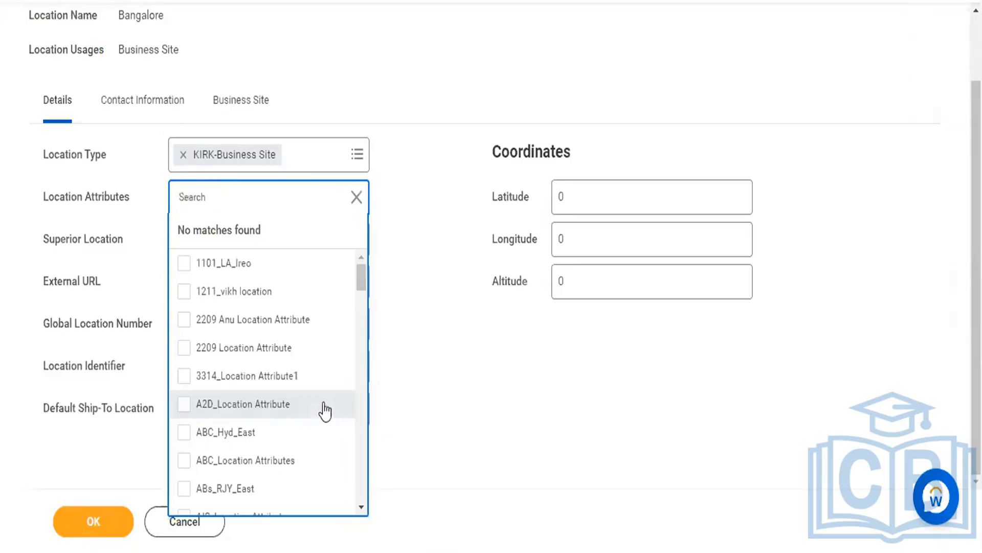
{"action": "scroll", "coordinate": [325, 409], "scroll_direction": "down", "scroll_amount": 3}
{"action": "scroll", "coordinate": [325, 410], "scroll_direction": "down", "scroll_amount": 10}
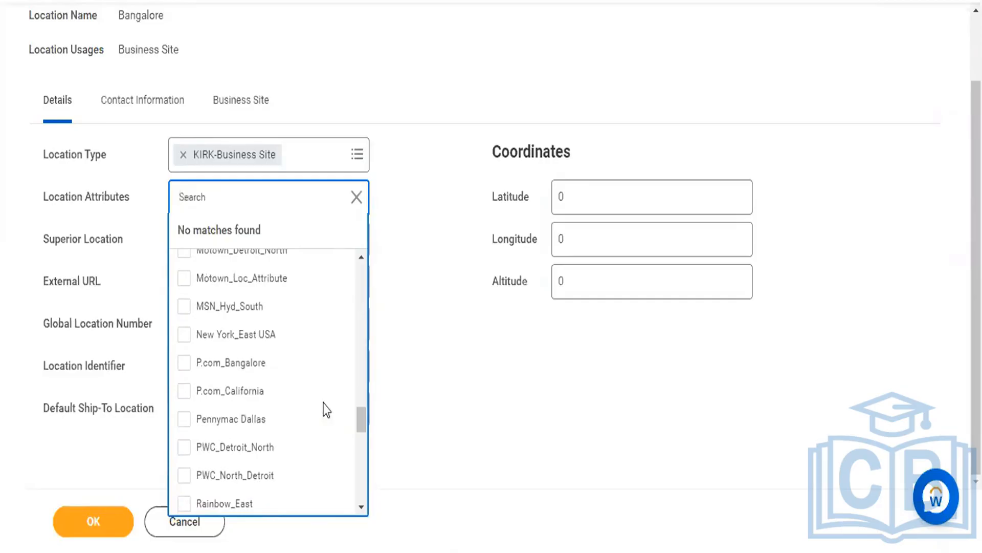
{"action": "scroll", "coordinate": [326, 409], "scroll_direction": "down", "scroll_amount": 5}
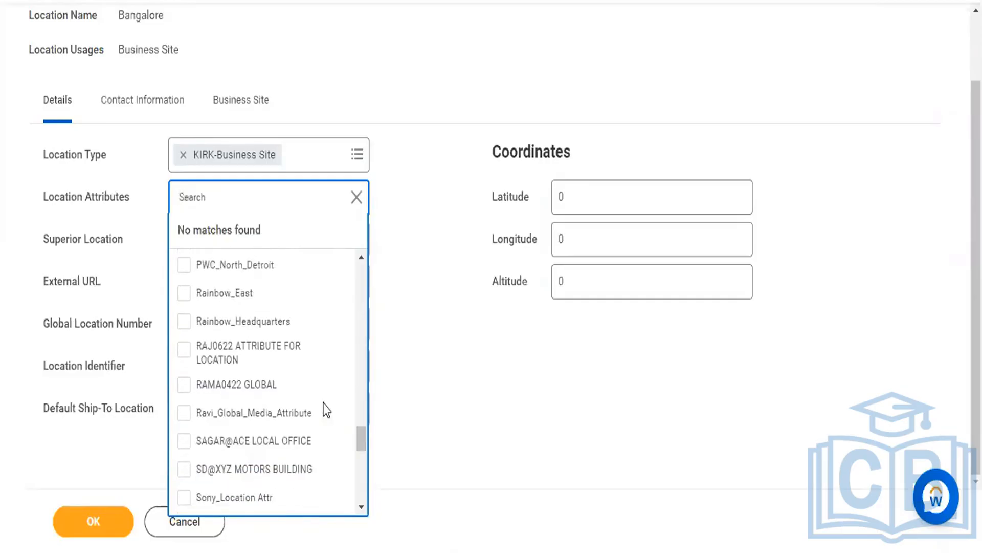
{"action": "scroll", "coordinate": [326, 409], "scroll_direction": "down", "scroll_amount": 10}
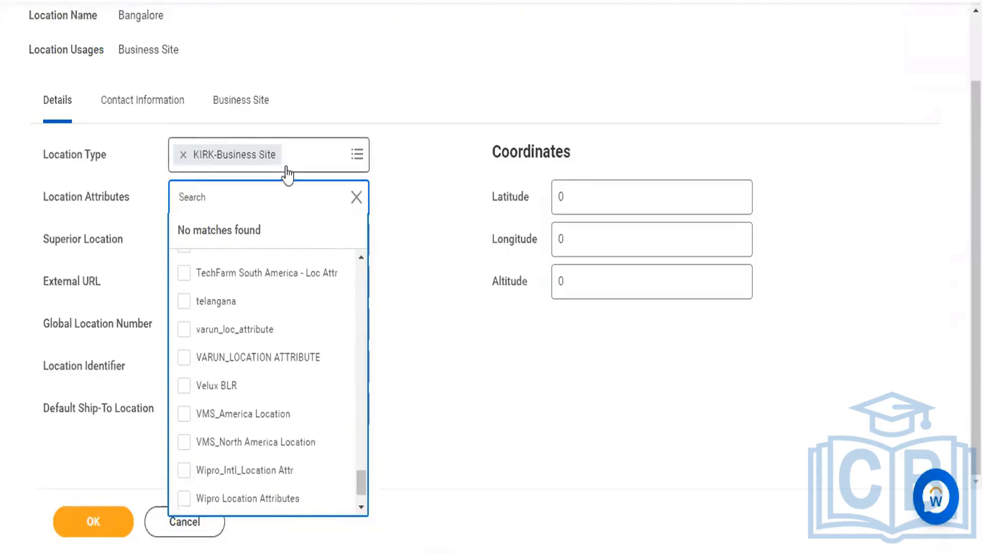
{"action": "type", "text": "South"}
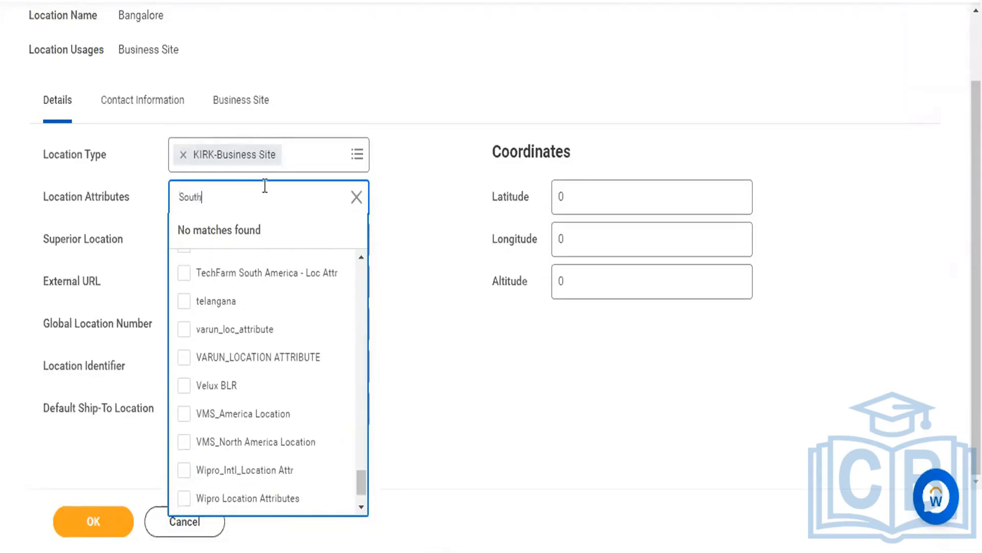
{"action": "key", "text": "Return"}
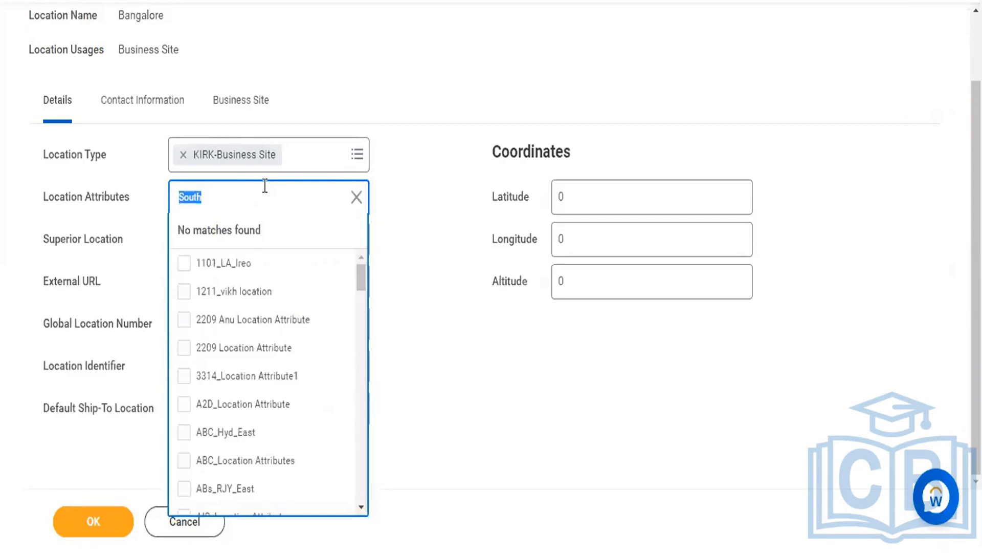
{"action": "key", "text": "BackSpace"}
Step: Filter attributes by 'sou' and select P.com_Bangalore as the location attribute
{"action": "type", "text": "sou"}
{"action": "scroll", "coordinate": [298, 384], "scroll_direction": "down", "scroll_amount": 10}
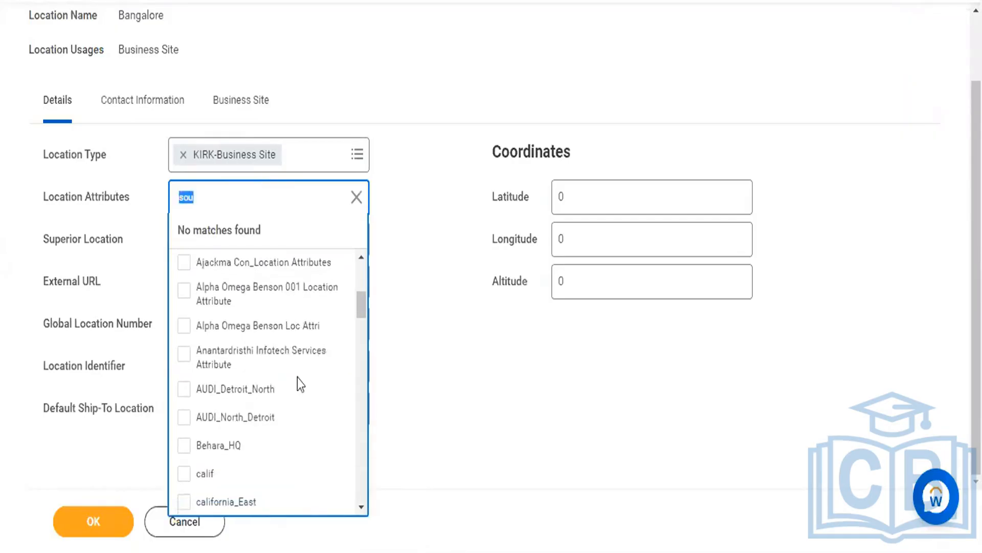
{"action": "scroll", "coordinate": [297, 381], "scroll_direction": "down", "scroll_amount": 12}
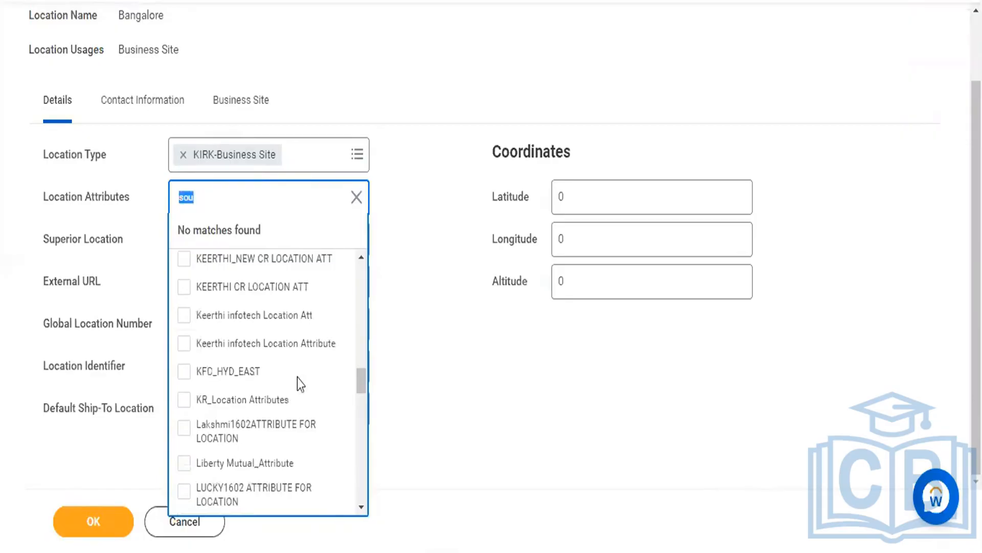
{"action": "scroll", "coordinate": [296, 382], "scroll_direction": "down", "scroll_amount": 12}
{"action": "scroll", "coordinate": [296, 383], "scroll_direction": "up", "scroll_amount": 5}
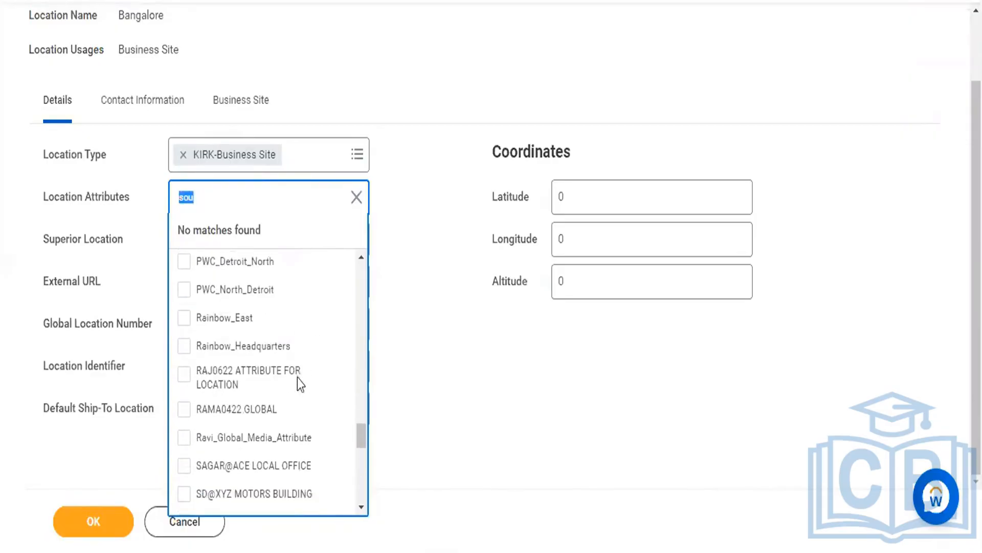
{"action": "scroll", "coordinate": [297, 377], "scroll_direction": "up", "scroll_amount": 3}
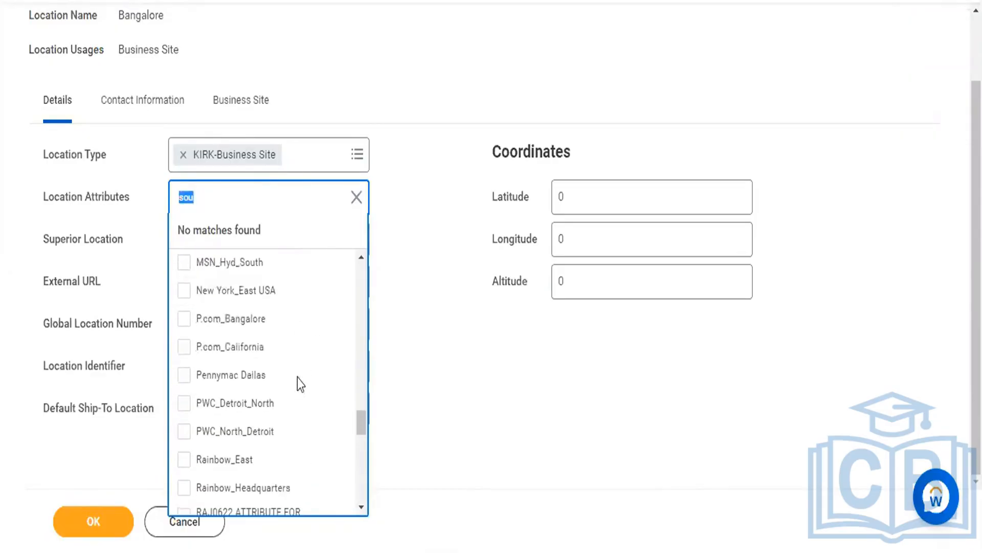
{"action": "scroll", "coordinate": [297, 377], "scroll_direction": "up", "scroll_amount": 2}
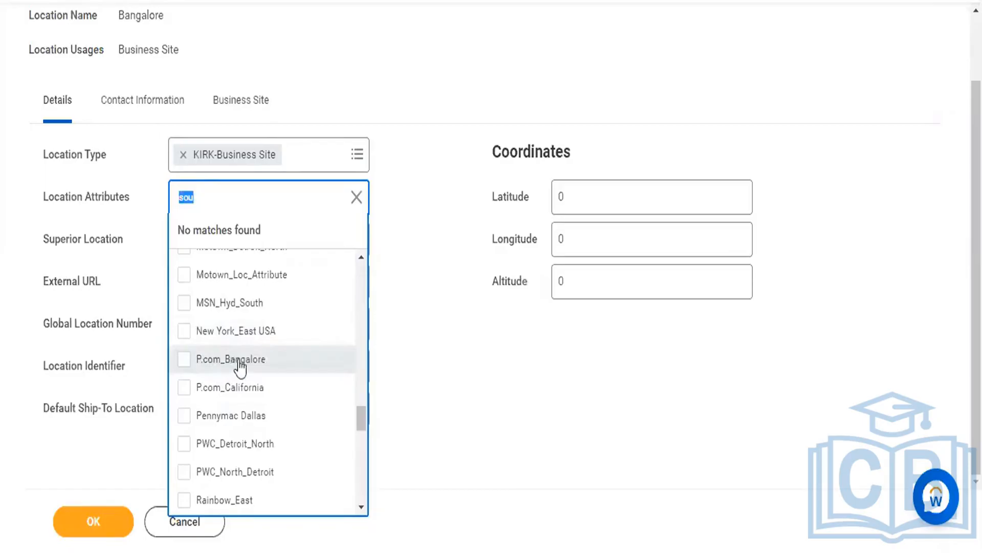
{"action": "left_click", "coordinate": [184, 361]}
{"action": "left_click", "coordinate": [462, 308]}
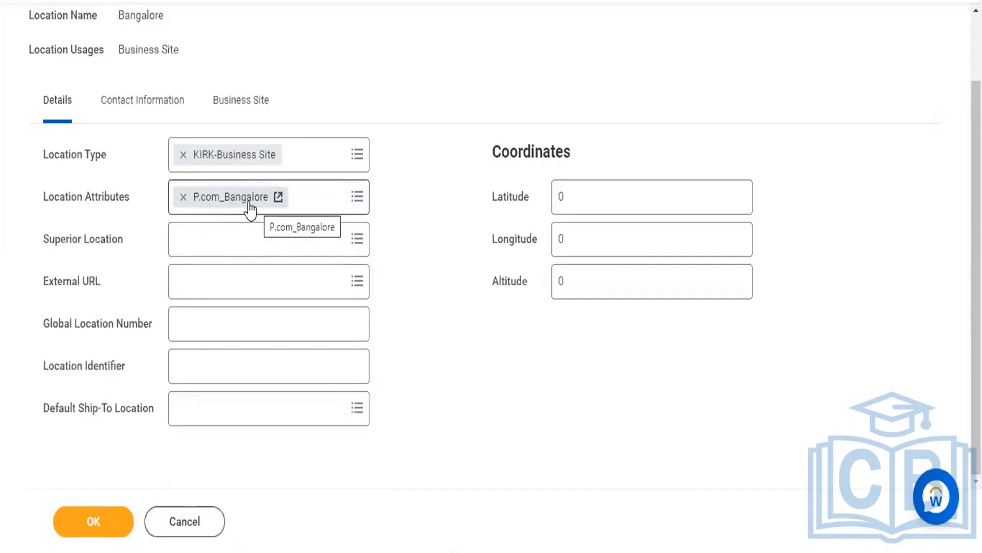
Step: Pick 05_Bangalore from Active Business Assets as the Superior Location
{"action": "left_click", "coordinate": [280, 247]}
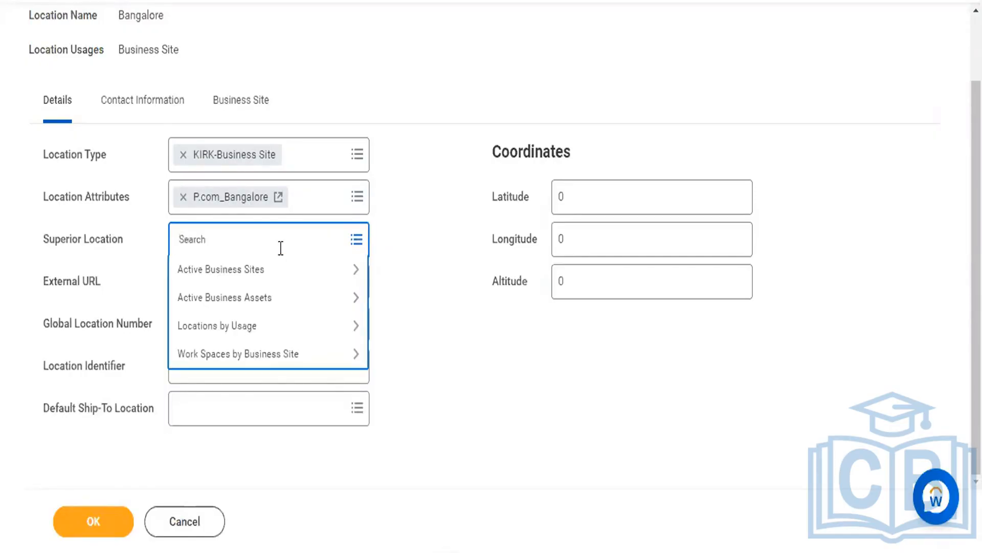
{"action": "left_click", "coordinate": [247, 279]}
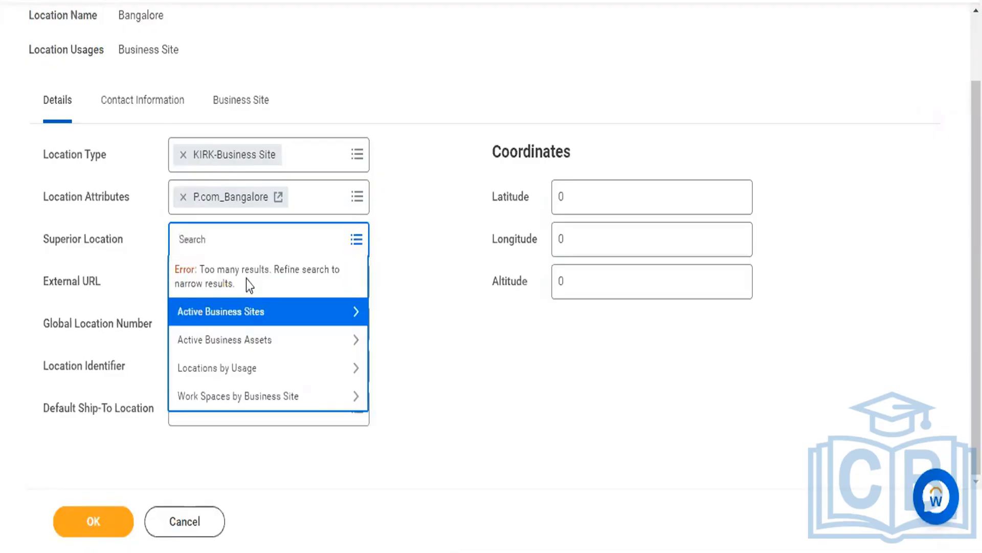
{"action": "left_click", "coordinate": [222, 352]}
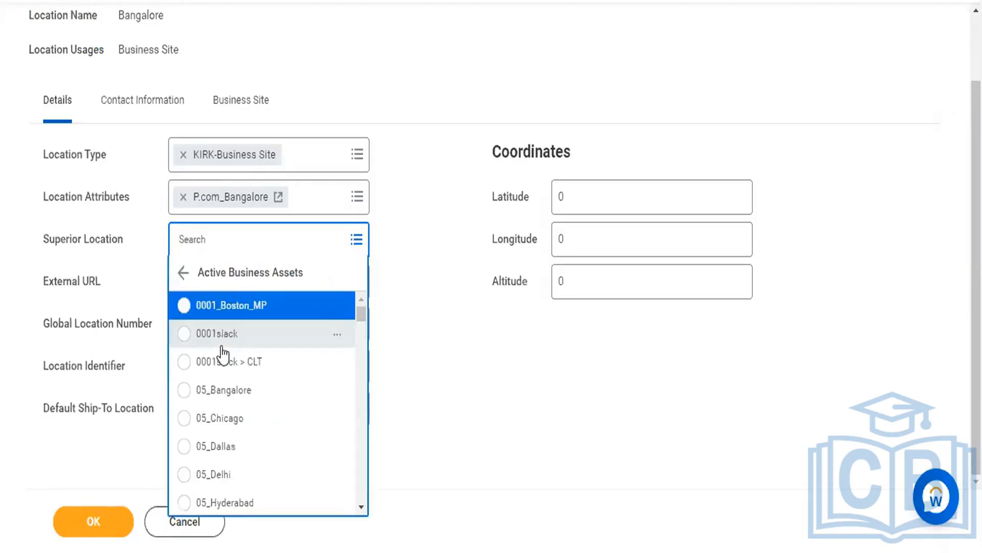
{"action": "left_click", "coordinate": [179, 392]}
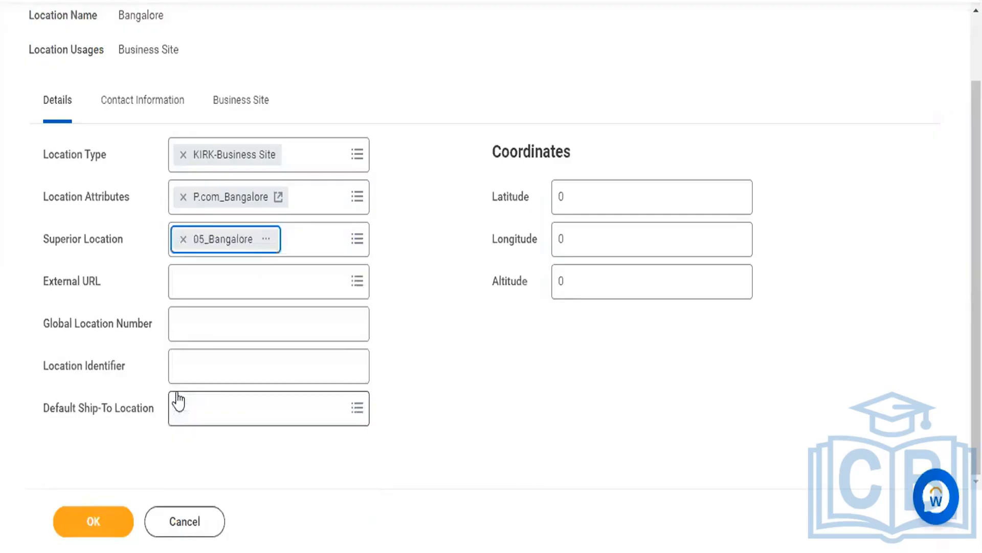
{"action": "left_click", "coordinate": [305, 269]}
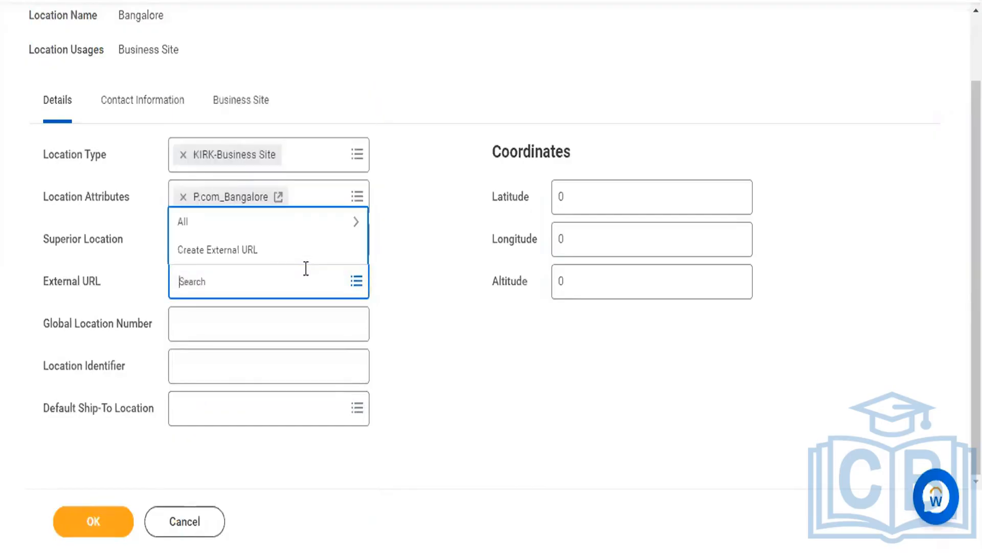
{"action": "type", "text": "www."}
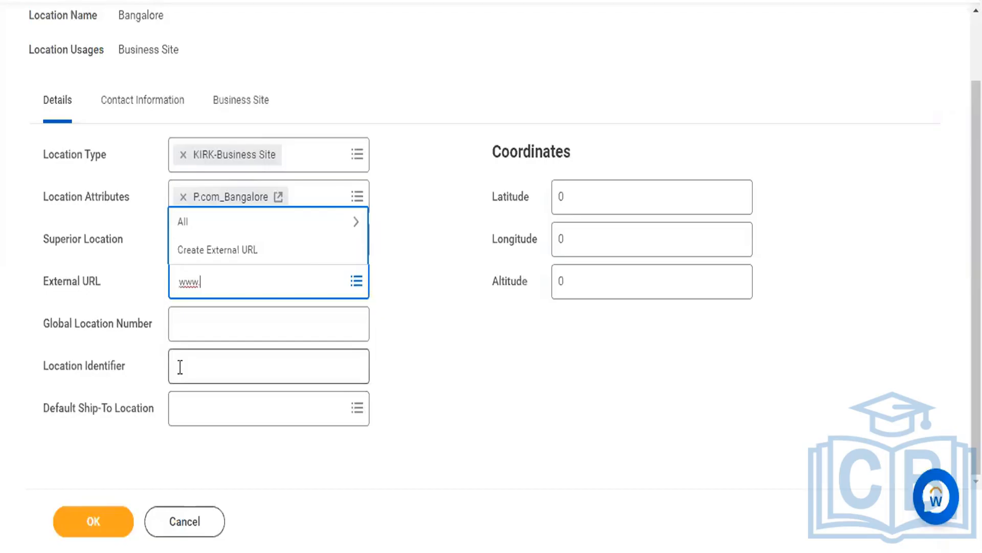
{"action": "type", "text": "clou"}
{"action": "key", "text": "Return"}
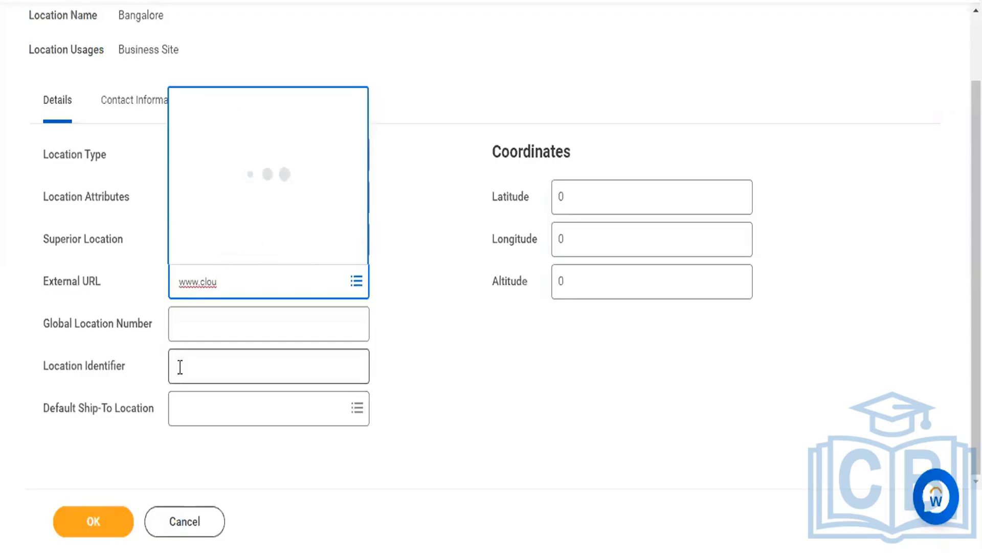
{"action": "left_click", "coordinate": [416, 343]}
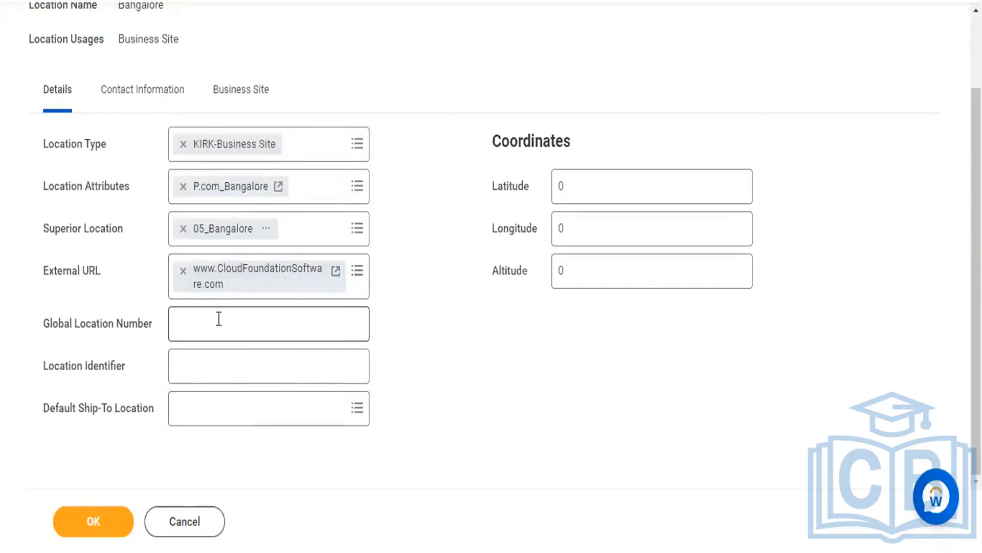
{"action": "left_click", "coordinate": [251, 328]}
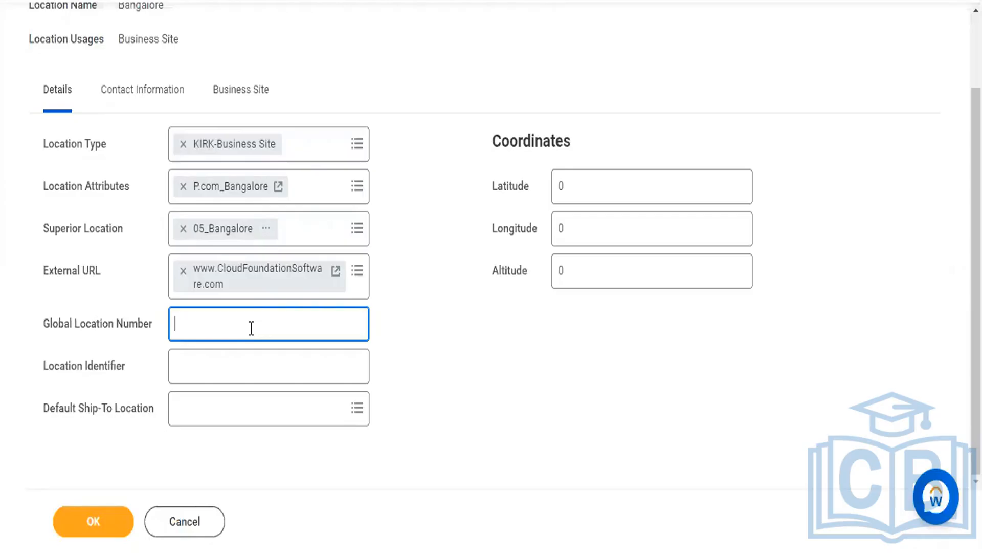
Step: Enter BNG665599 as the Global Location Number and let it validate
{"action": "type", "text": "b"}
{"action": "key", "text": "BackSpace"}
{"action": "type", "text": "GN"}
{"action": "key", "text": "BackSpace"}
{"action": "key", "text": "BackSpace"}
{"action": "type", "text": "BNG665599"}
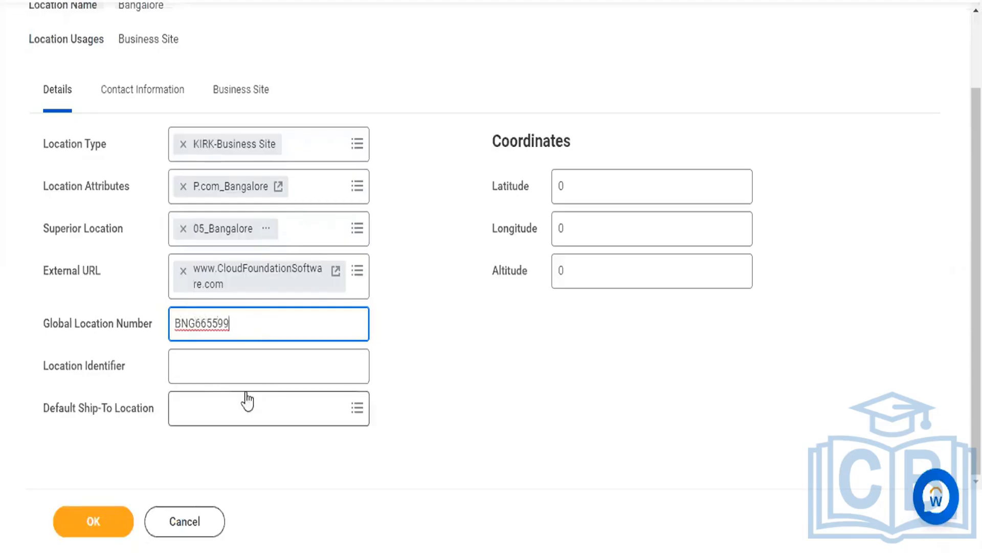
{"action": "left_click", "coordinate": [233, 361]}
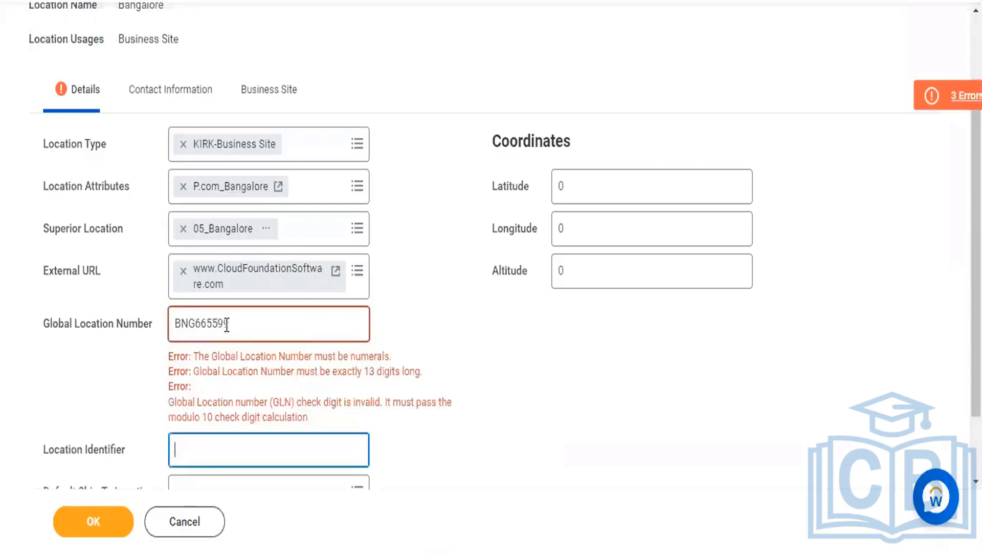
{"action": "left_click", "coordinate": [325, 324]}
{"action": "key", "text": "BackSpace"}
{"action": "key", "text": "BackSpace"}
{"action": "key", "text": "BackSpace"}
{"action": "key", "text": "BackSpace"}
{"action": "key", "text": "BackSpace"}
{"action": "key", "text": "BackSpace"}
{"action": "key", "text": "BackSpace"}
{"action": "key", "text": "BackSpace"}
{"action": "key", "text": "BackSpace"}
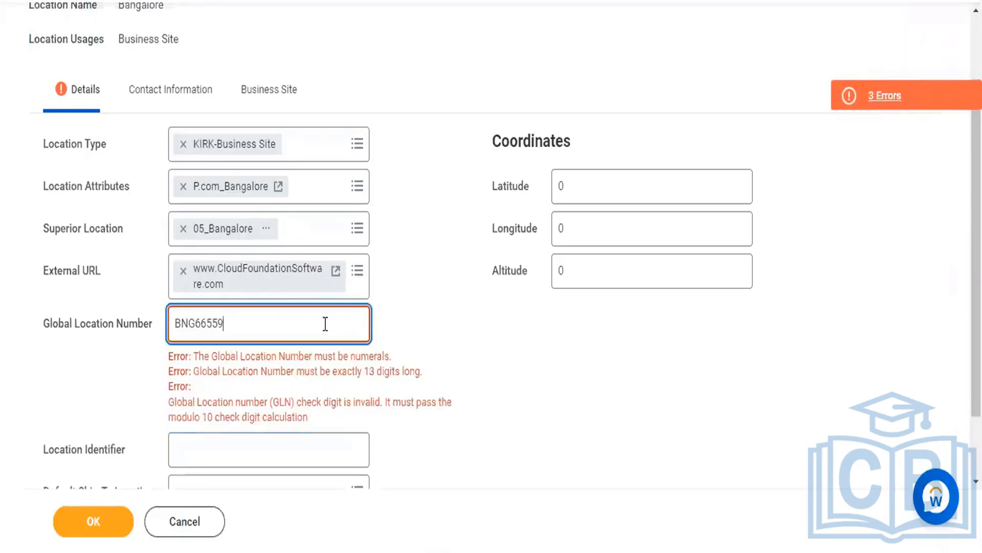
{"action": "type", "text": "0665588"}
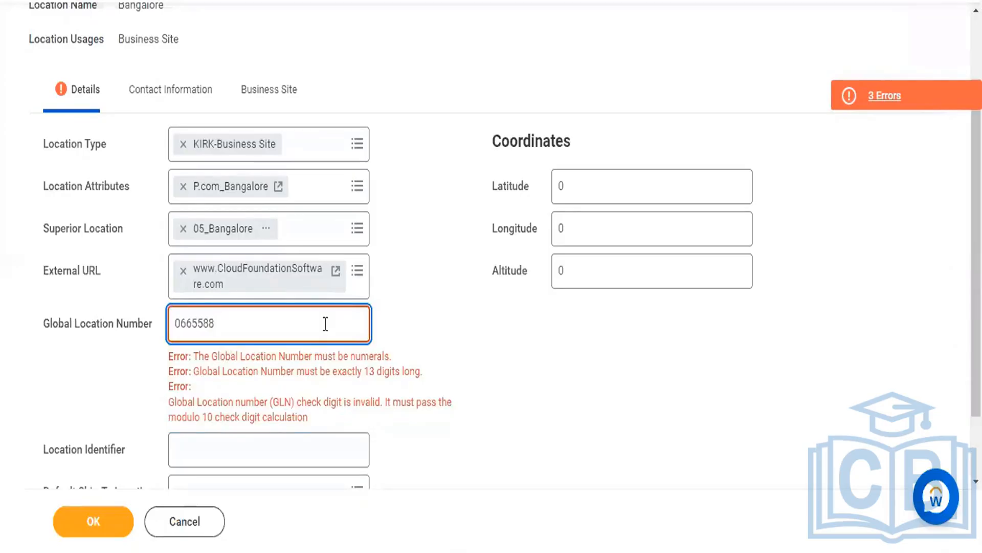
{"action": "left_click", "coordinate": [529, 358]}
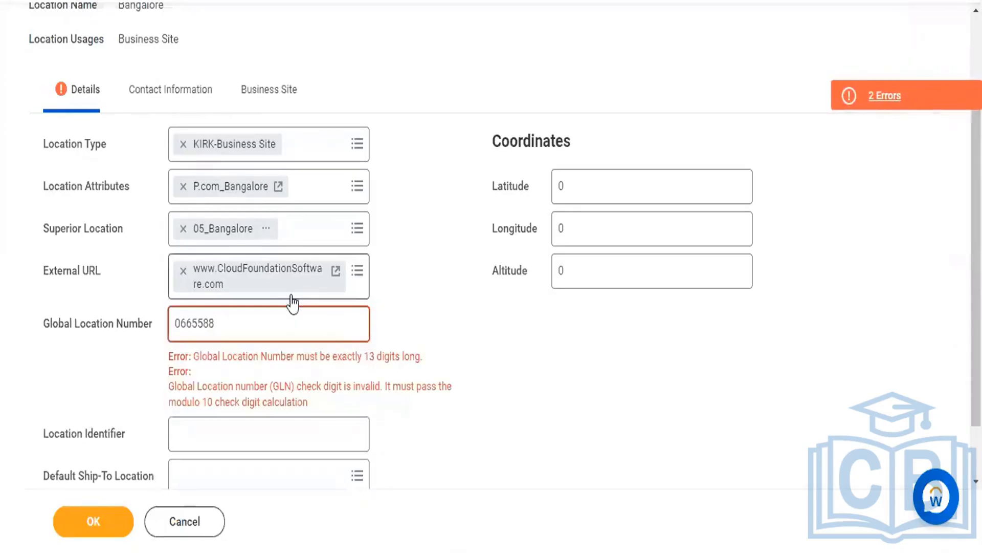
{"action": "left_click", "coordinate": [309, 317]}
{"action": "key", "text": "BackSpace"}
{"action": "key", "text": "BackSpace"}
{"action": "key", "text": "BackSpace"}
{"action": "key", "text": "BackSpace"}
{"action": "key", "text": "BackSpace"}
{"action": "key", "text": "BackSpace"}
{"action": "key", "text": "BackSpace"}
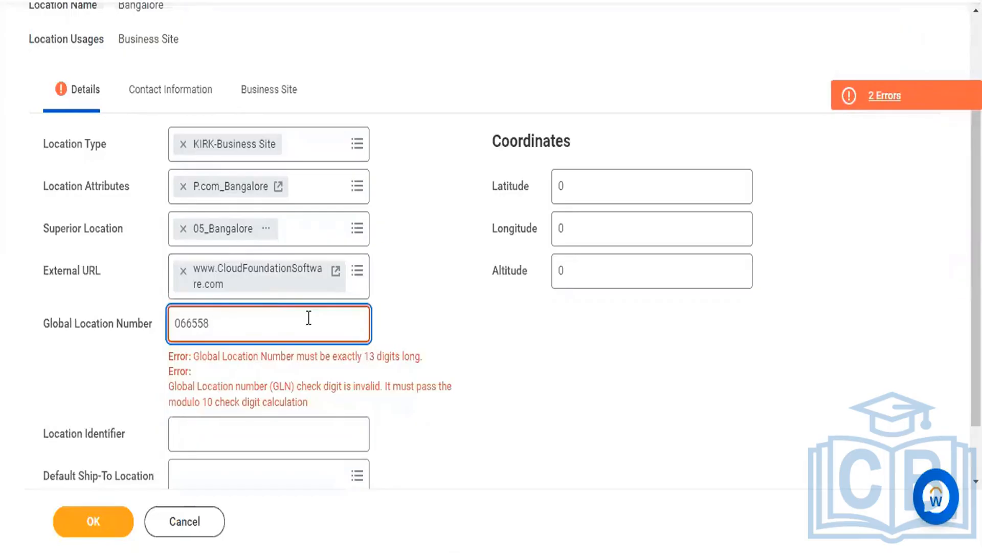
{"action": "type", "text": "1234567891123"}
Step: Retry variants of the 13-digit Global Location Number, then delete the invalid value
{"action": "left_click", "coordinate": [475, 344]}
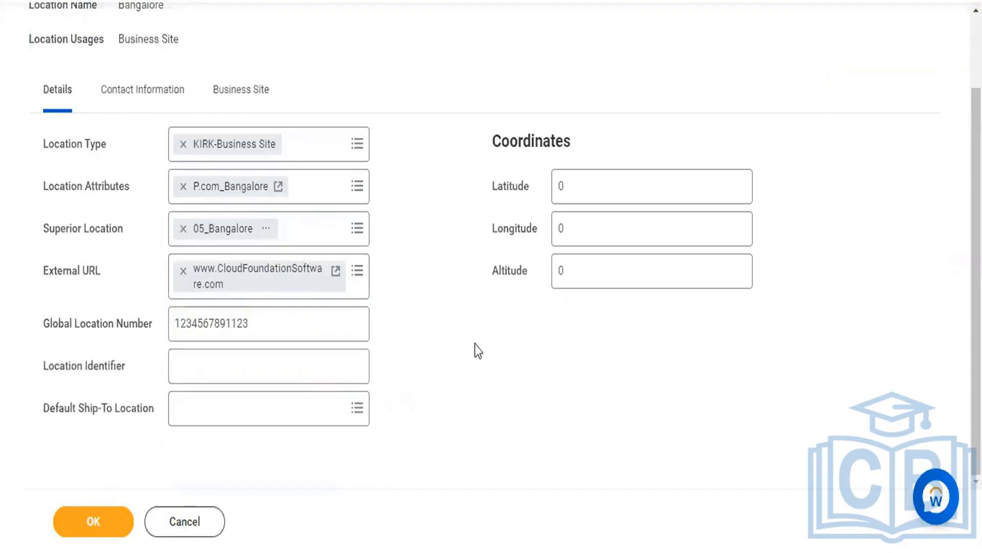
{"action": "left_click", "coordinate": [310, 326]}
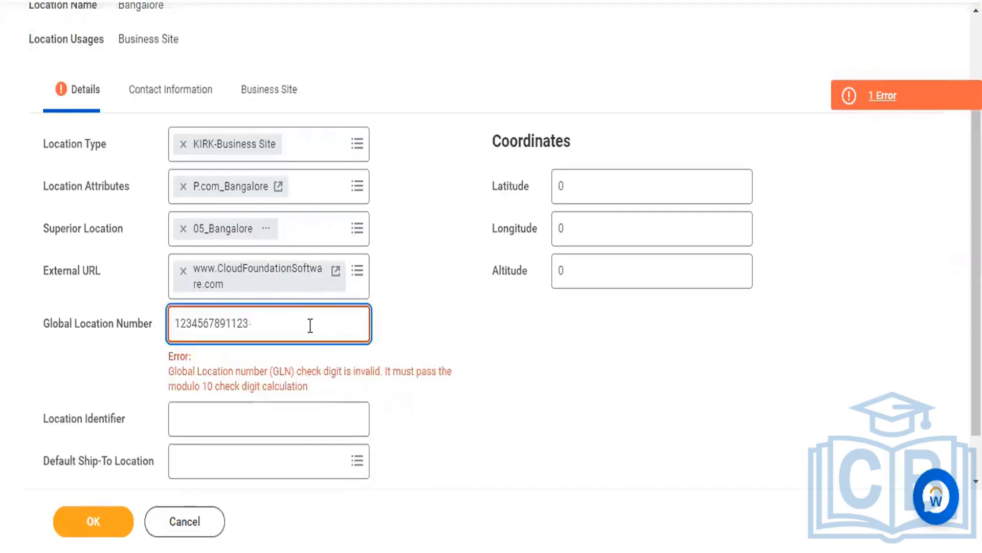
{"action": "key", "text": "BackSpace"}
{"action": "left_click", "coordinate": [537, 392]}
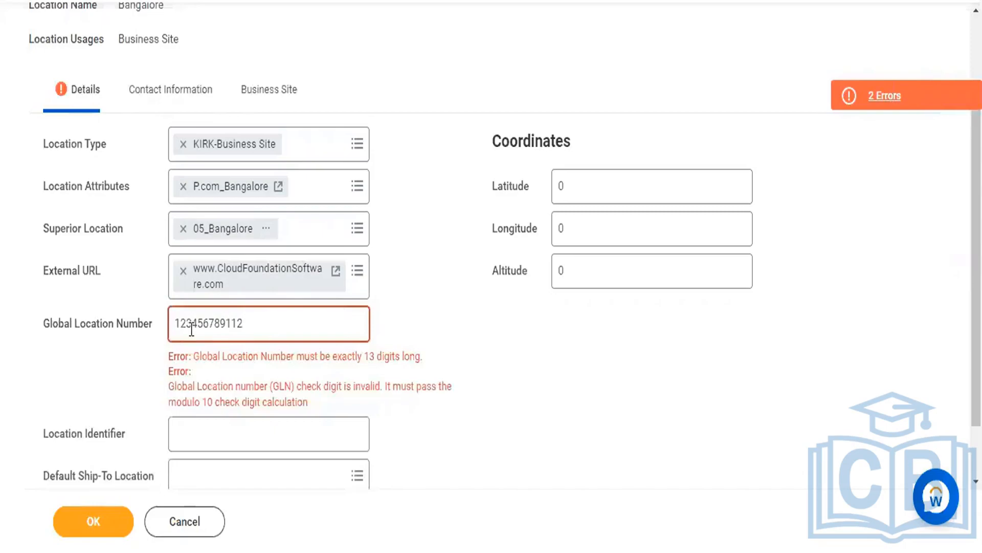
{"action": "left_click", "coordinate": [249, 327]}
{"action": "type", "text": "1"}
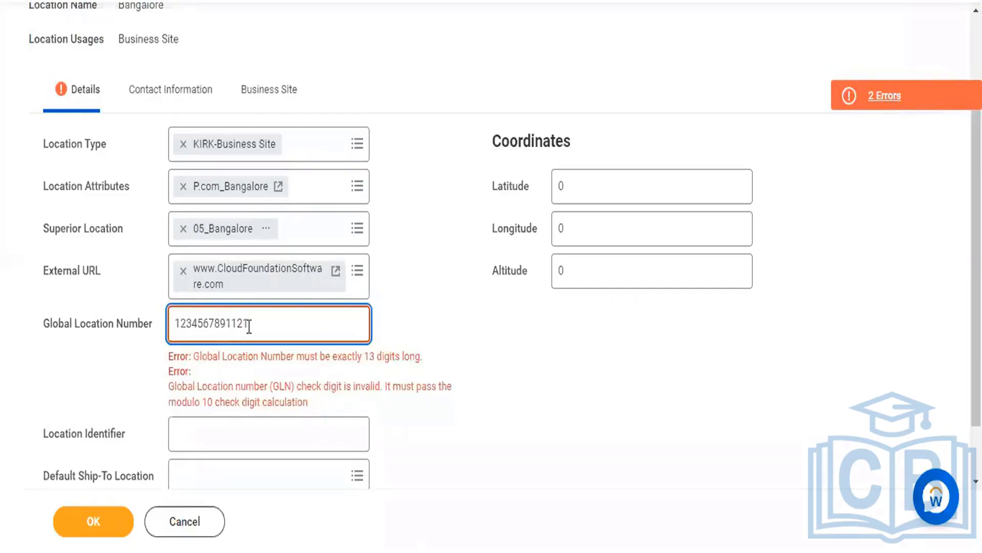
{"action": "left_click", "coordinate": [501, 378]}
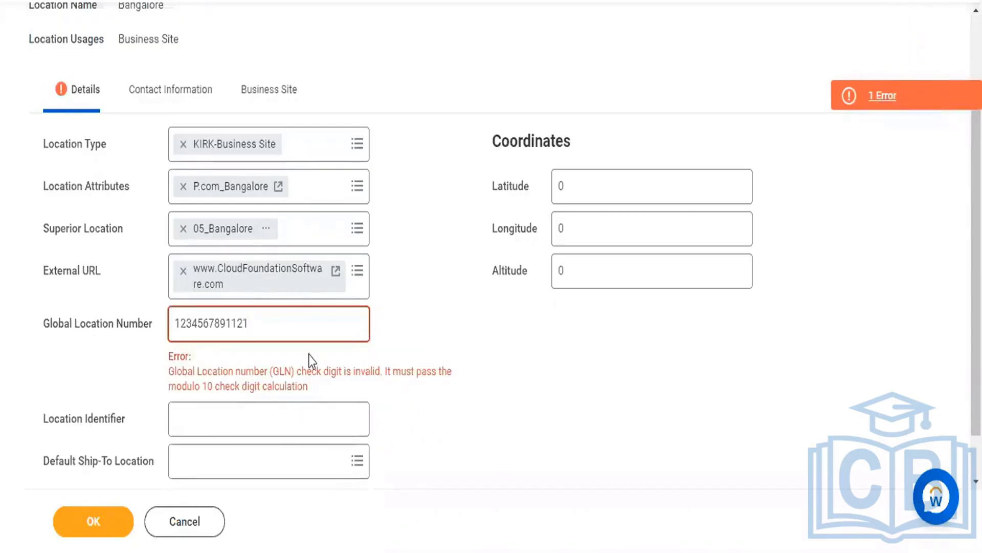
{"action": "left_click", "coordinate": [177, 318]}
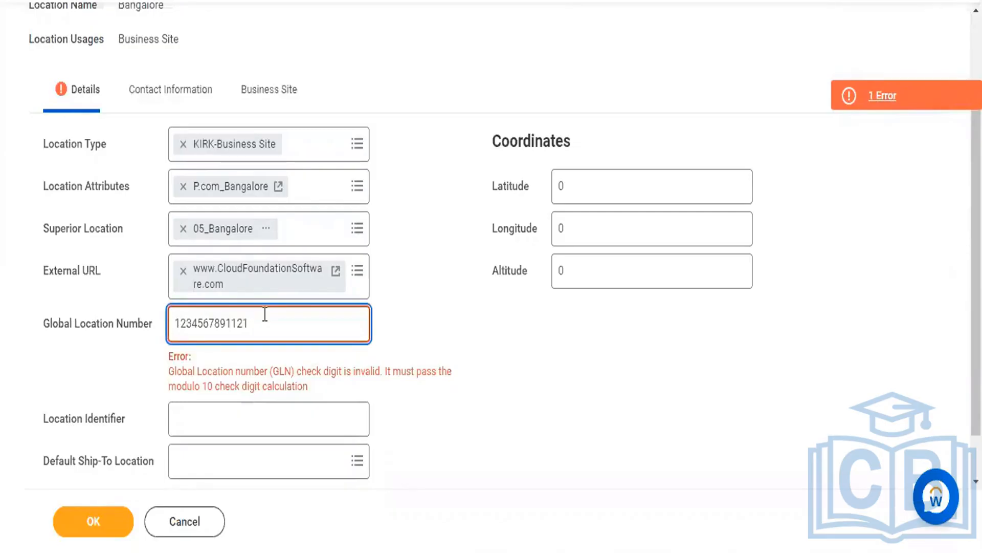
{"action": "key", "text": "BackSpace"}
{"action": "key", "text": "BackSpace"}
{"action": "key", "text": "BackSpace"}
{"action": "key", "text": "BackSpace"}
{"action": "key", "text": "BackSpace"}
{"action": "key", "text": "BackSpace"}
{"action": "key", "text": "BackSpace"}
{"action": "key", "text": "BackSpace"}
{"action": "key", "text": "BackSpace"}
{"action": "key", "text": "BackSpace"}
{"action": "key", "text": "BackSpace"}
{"action": "key", "text": "BackSpace"}
{"action": "key", "text": "BackSpace"}
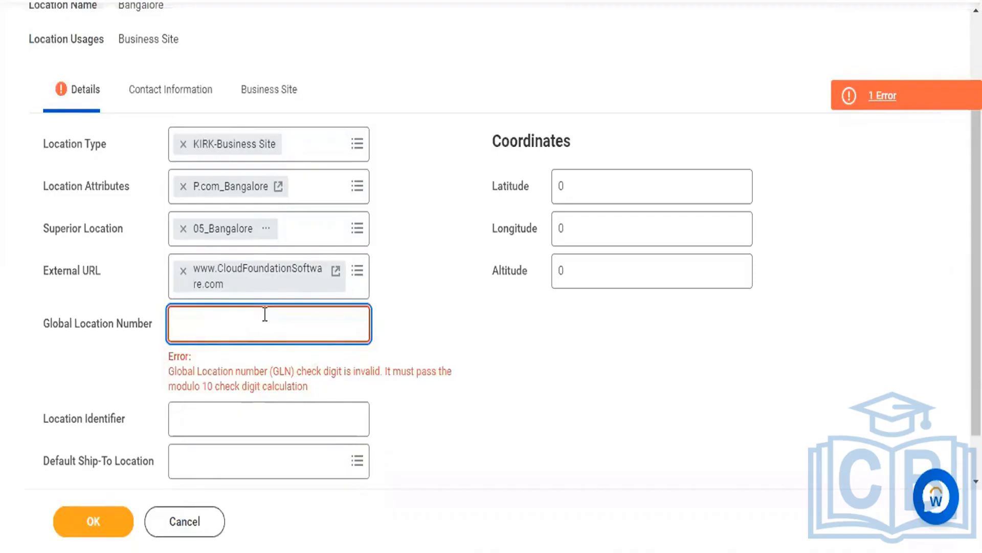
{"action": "left_click", "coordinate": [467, 331]}
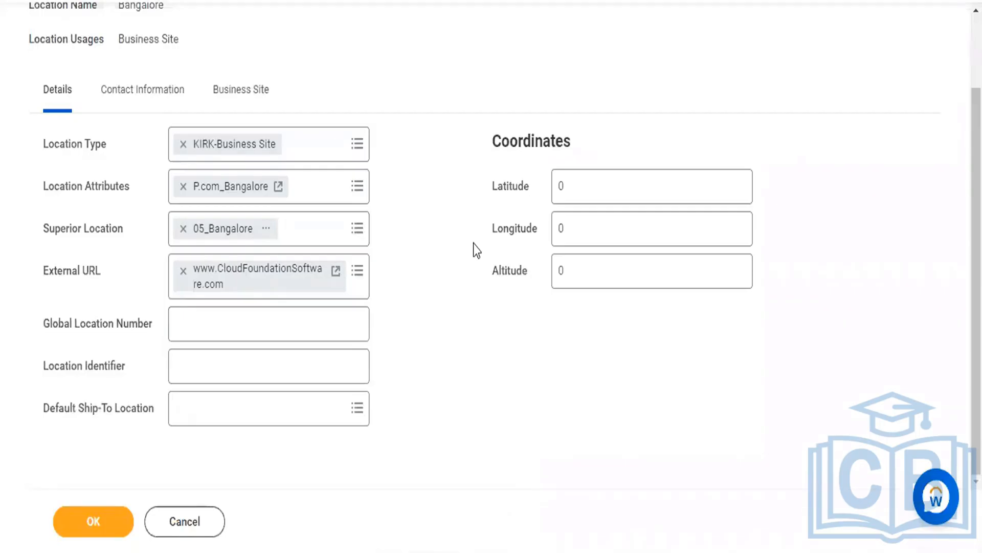
Step: Test entries 0.1 and 13, then leave the Global Location Number blank
{"action": "left_click", "coordinate": [207, 321]}
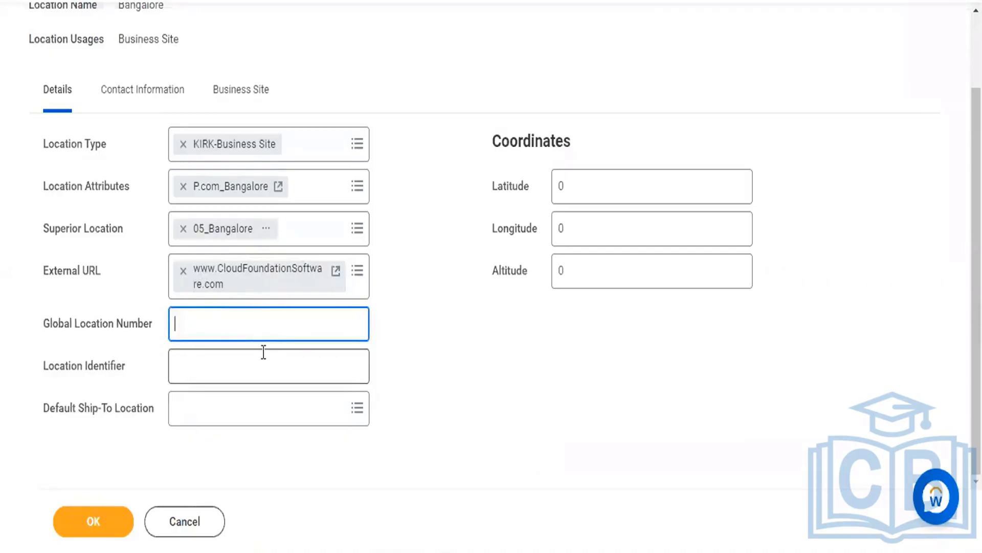
{"action": "type", "text": "0.1"}
{"action": "key", "text": "BackSpace"}
{"action": "key", "text": "BackSpace"}
{"action": "key", "text": "BackSpace"}
{"action": "type", "text": "13"}
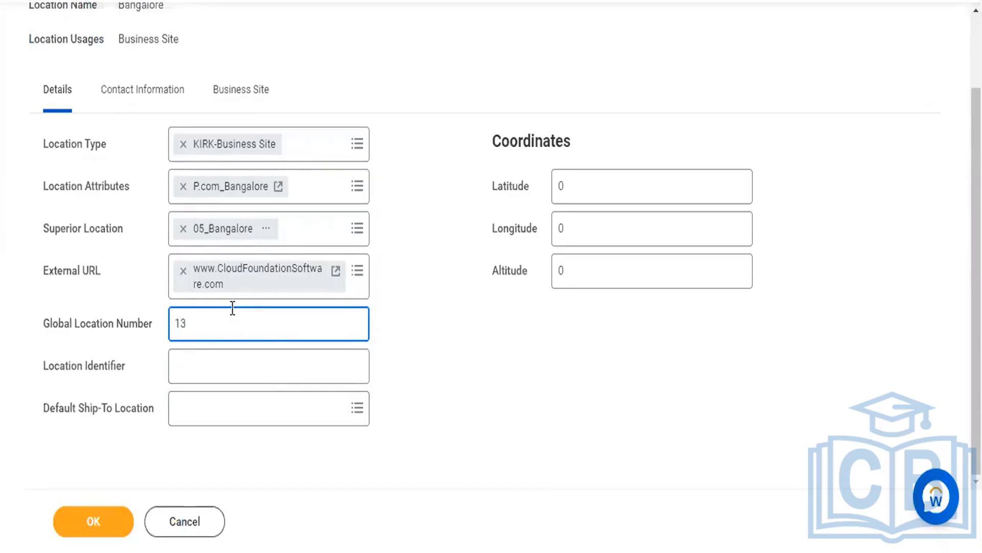
{"action": "key", "text": "BackSpace"}
{"action": "key", "text": "BackSpace"}
{"action": "left_click", "coordinate": [375, 355]}
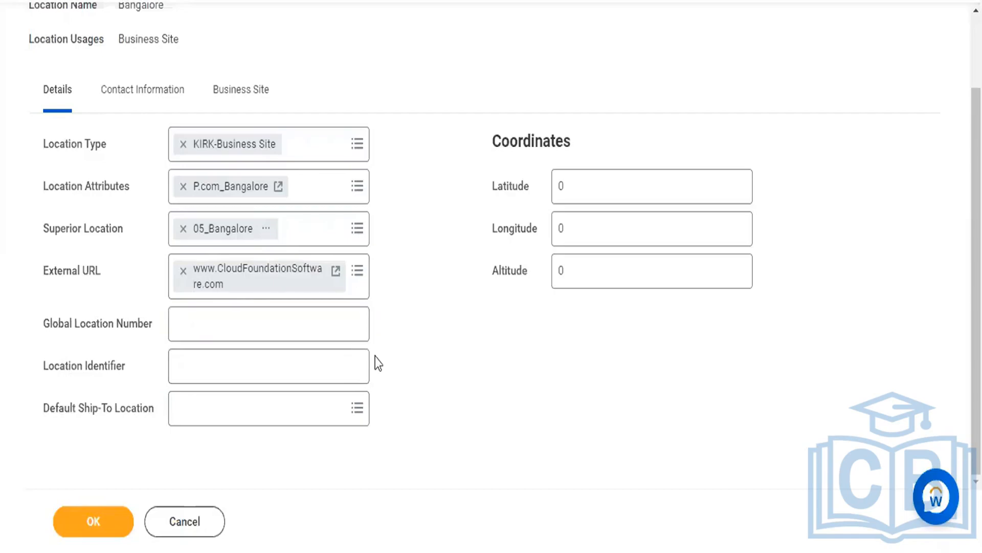
Step: Set Location Identifier to BNG and Default Ship-To Location to bangalore01
{"action": "left_click", "coordinate": [312, 362]}
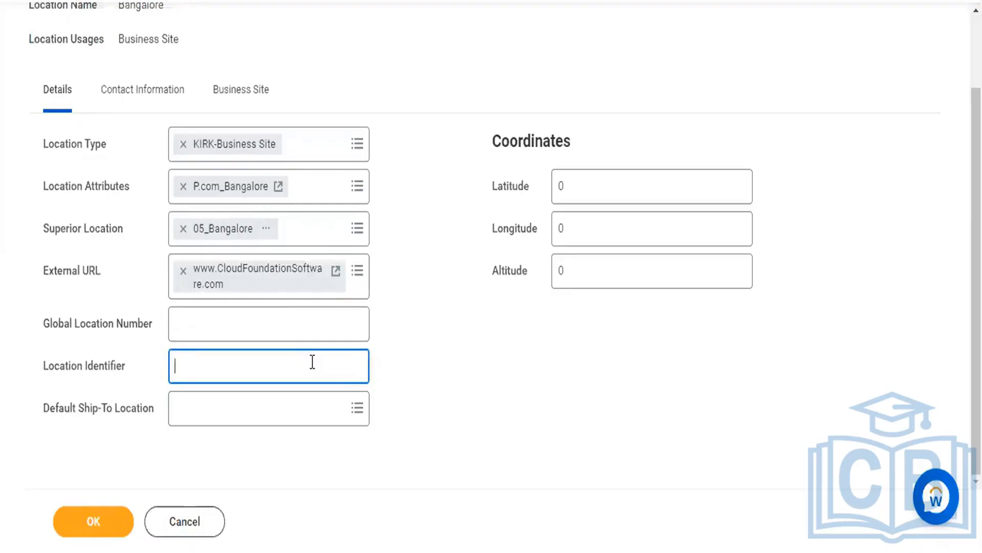
{"action": "type", "text": "BNG"}
{"action": "left_click", "coordinate": [339, 406]}
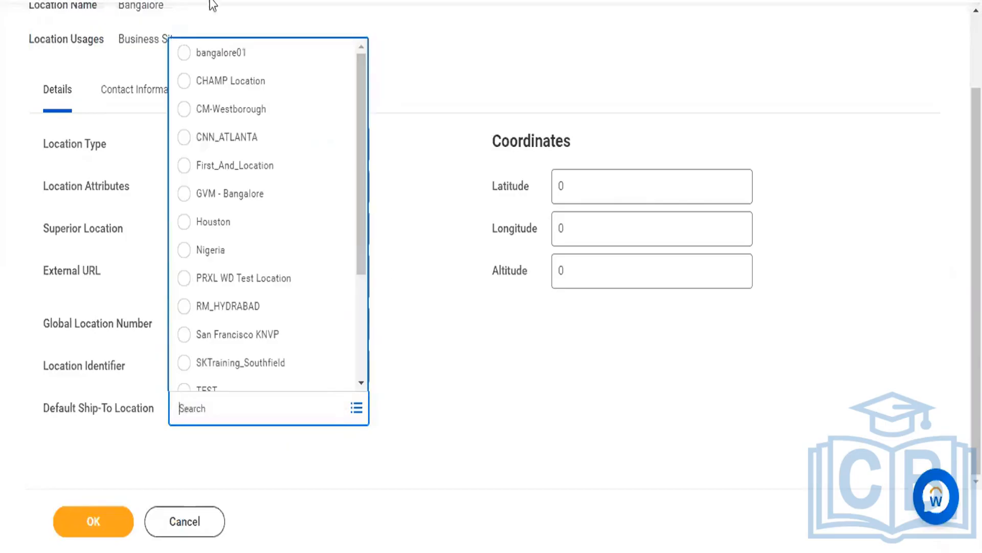
{"action": "left_click", "coordinate": [183, 53]}
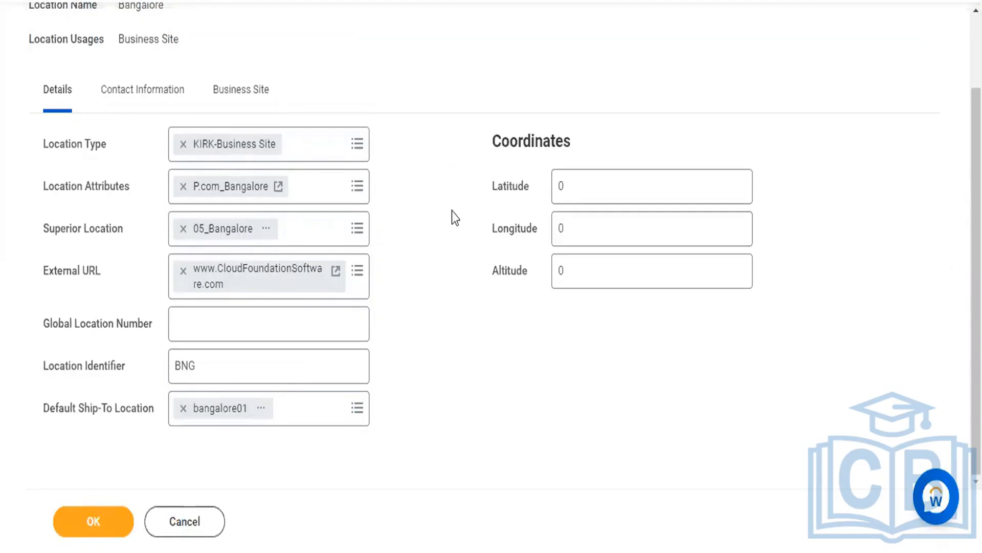
Step: Check Latitude, Longitude and Altitude, leaving all three at 0
{"action": "scroll", "coordinate": [452, 215], "scroll_direction": "up", "scroll_amount": 1}
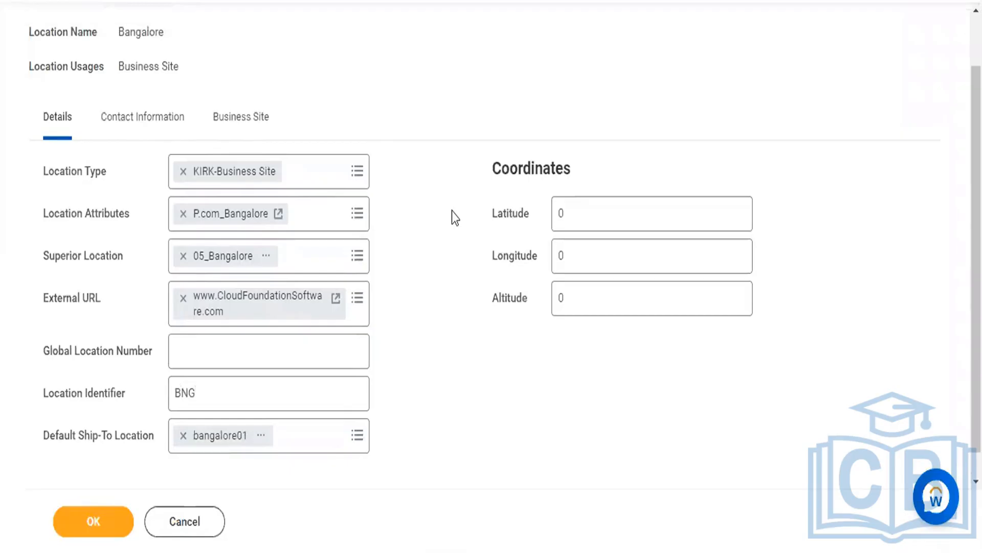
{"action": "left_click", "coordinate": [594, 224]}
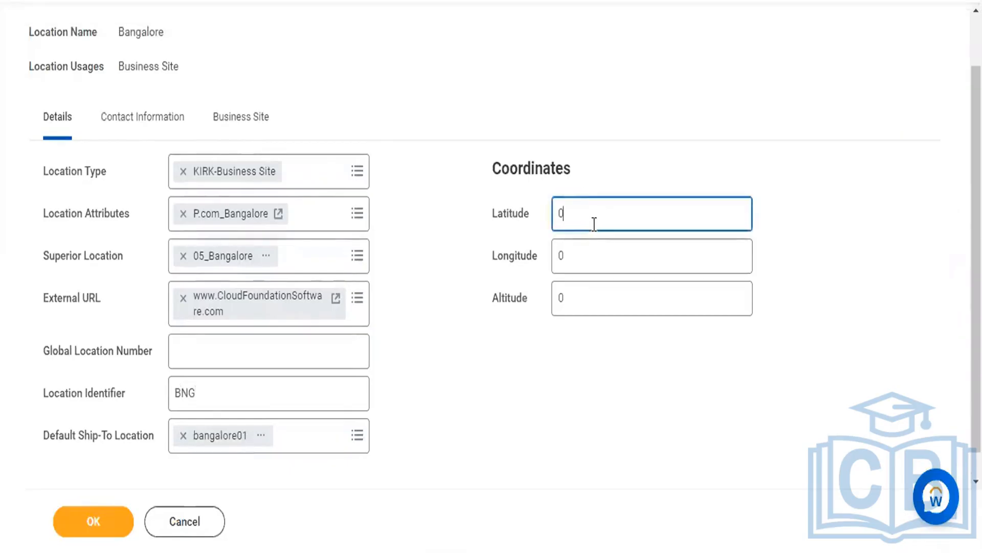
{"action": "left_click", "coordinate": [581, 256]}
{"action": "left_click", "coordinate": [583, 293]}
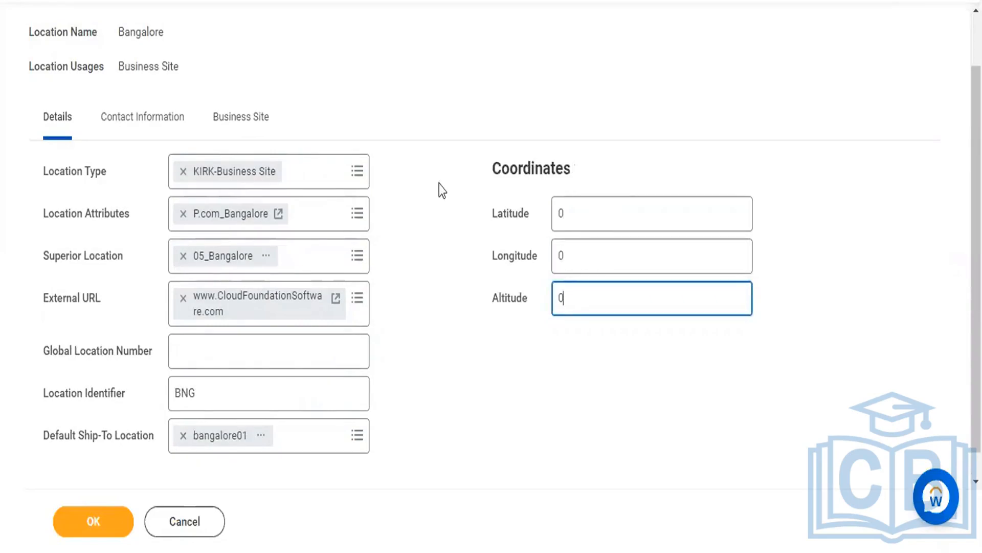
{"action": "scroll", "coordinate": [468, 264], "scroll_direction": "up", "scroll_amount": 2}
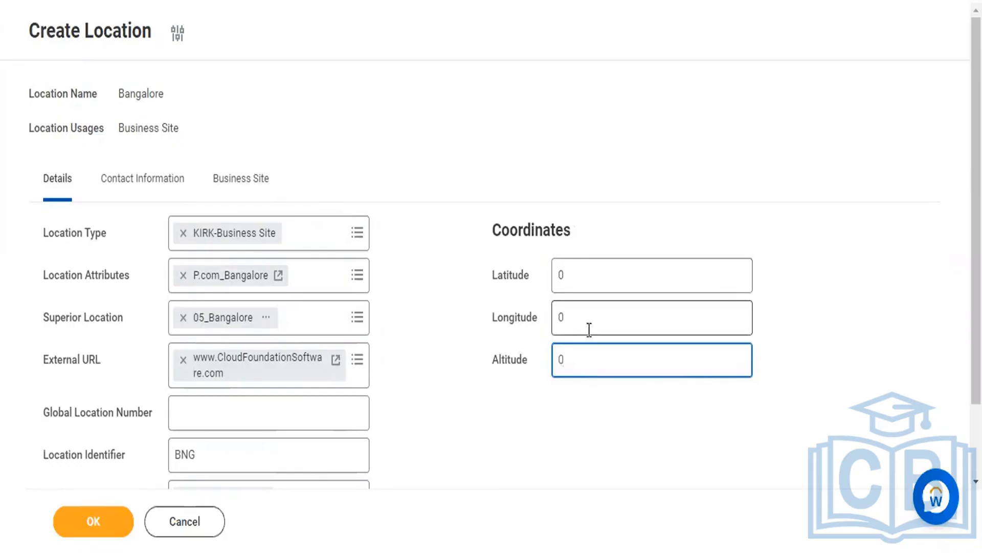
{"action": "left_click", "coordinate": [456, 301]}
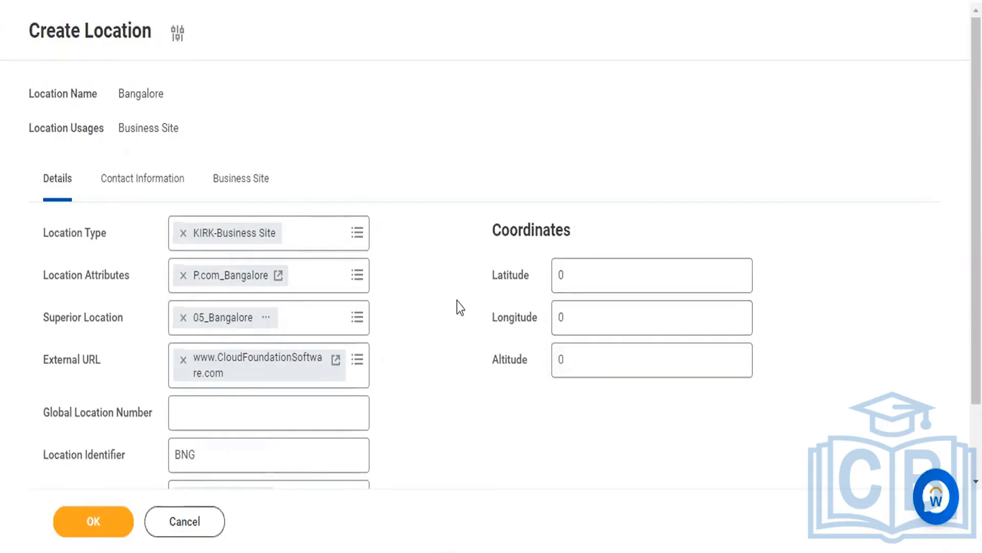
Step: In Contact Information, add a phone entry and change its country code to India (+91)
{"action": "left_click", "coordinate": [145, 185]}
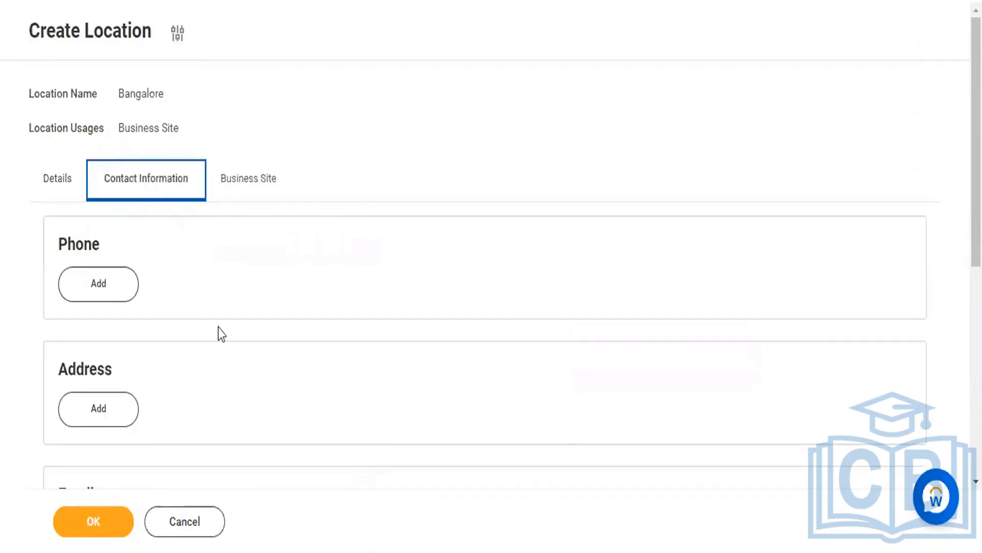
{"action": "left_click", "coordinate": [80, 292]}
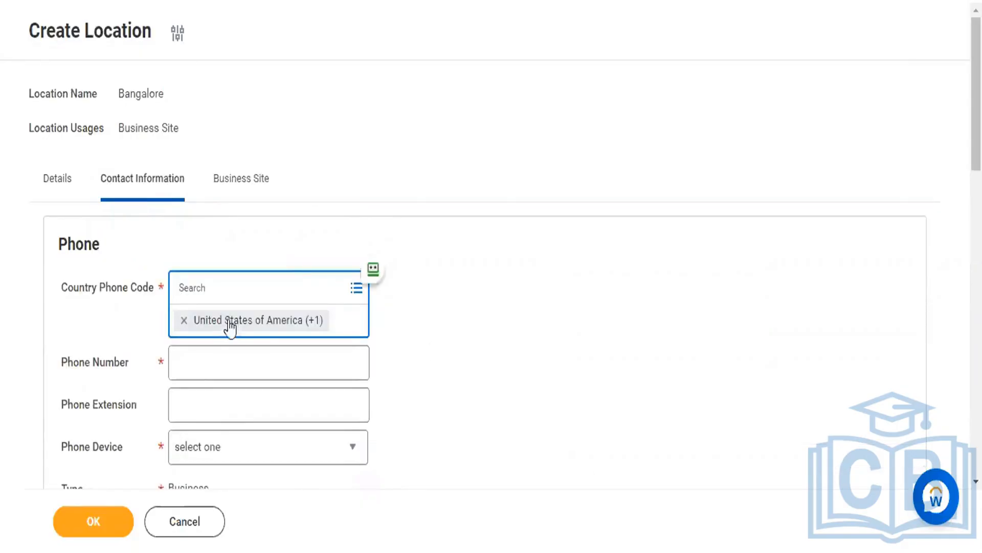
{"action": "left_click", "coordinate": [184, 320]}
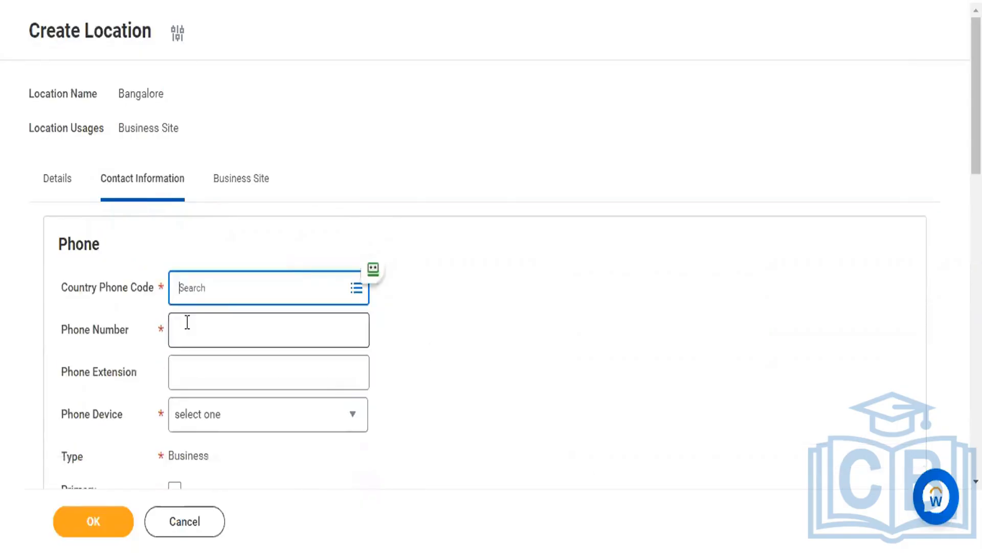
{"action": "left_click", "coordinate": [226, 306]}
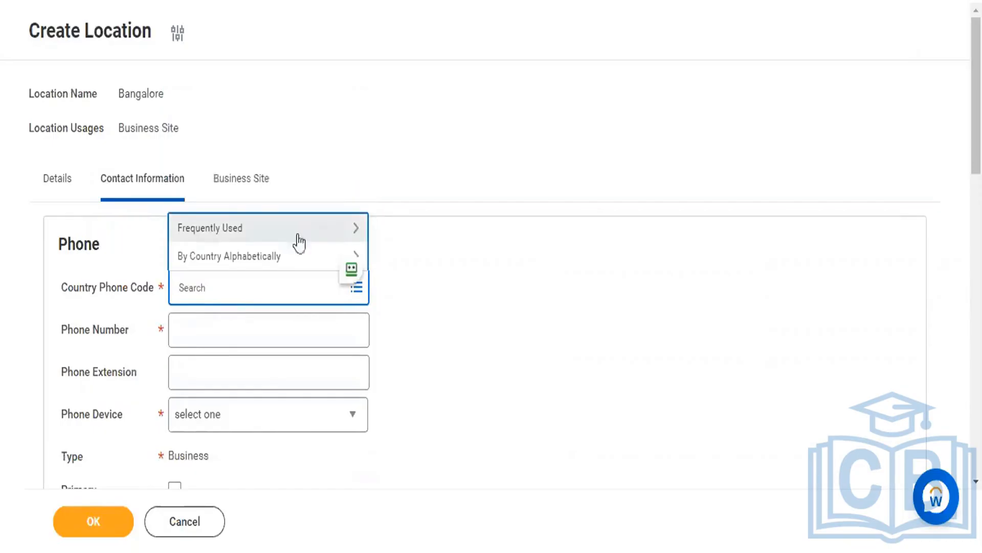
{"action": "left_click", "coordinate": [222, 227]}
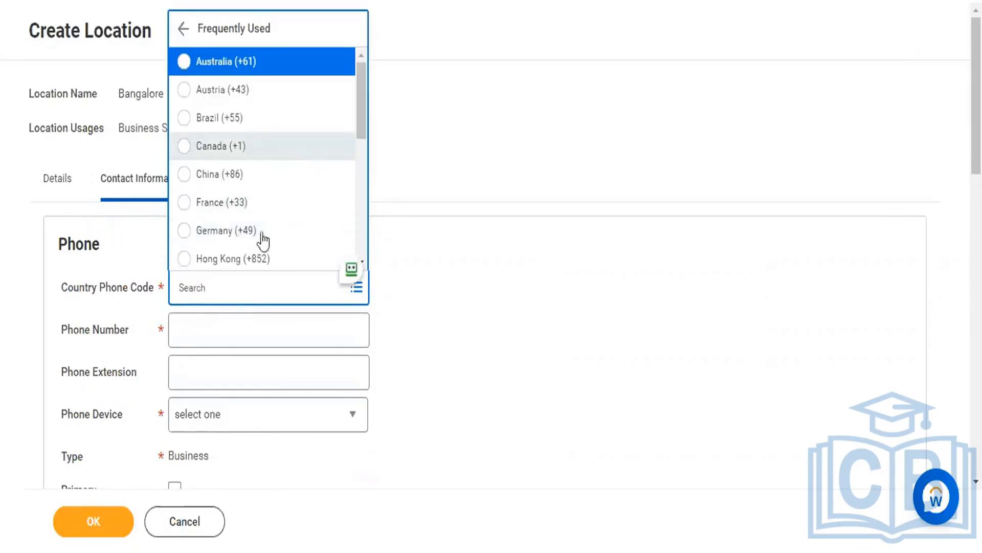
{"action": "left_click", "coordinate": [225, 285]}
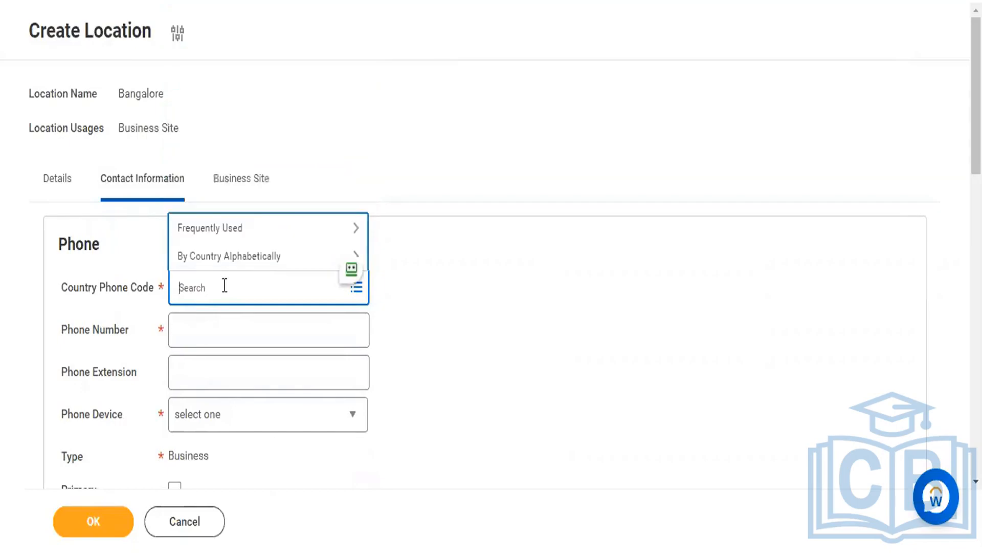
{"action": "type", "text": "i"}
{"action": "key", "text": "BackSpace"}
{"action": "type", "text": "INR"}
{"action": "key", "text": "BackSpace"}
{"action": "type", "text": "D"}
{"action": "key", "text": "Return"}
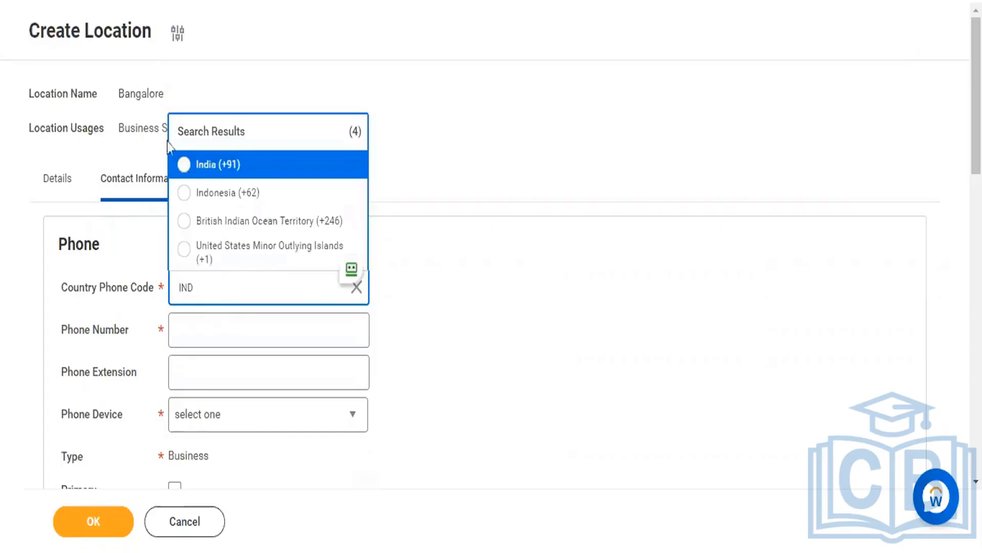
{"action": "left_click", "coordinate": [185, 165]}
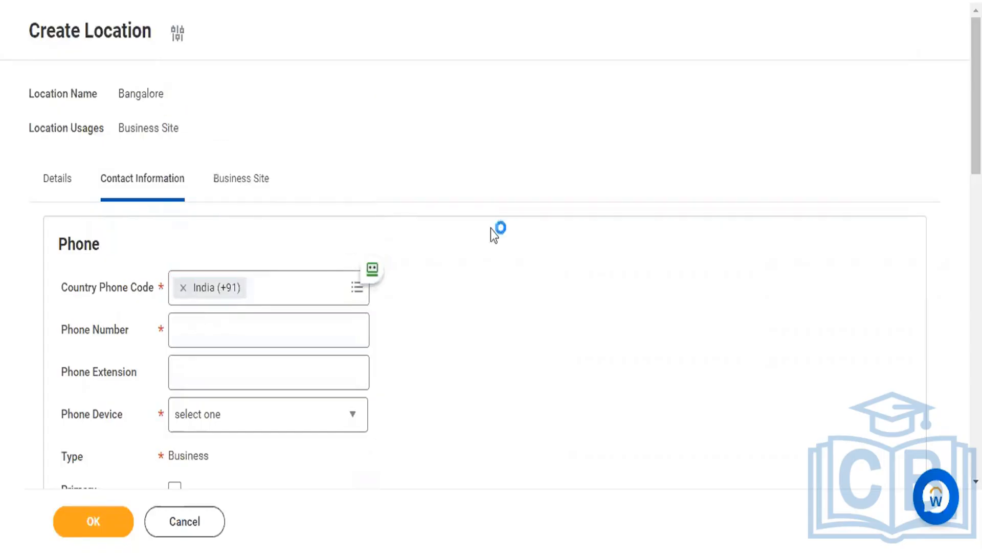
Step: Enter phone number 9 and extension 556699, and set the device type to Mobile
{"action": "scroll", "coordinate": [492, 230], "scroll_direction": "down", "scroll_amount": 2}
{"action": "left_click", "coordinate": [325, 217]}
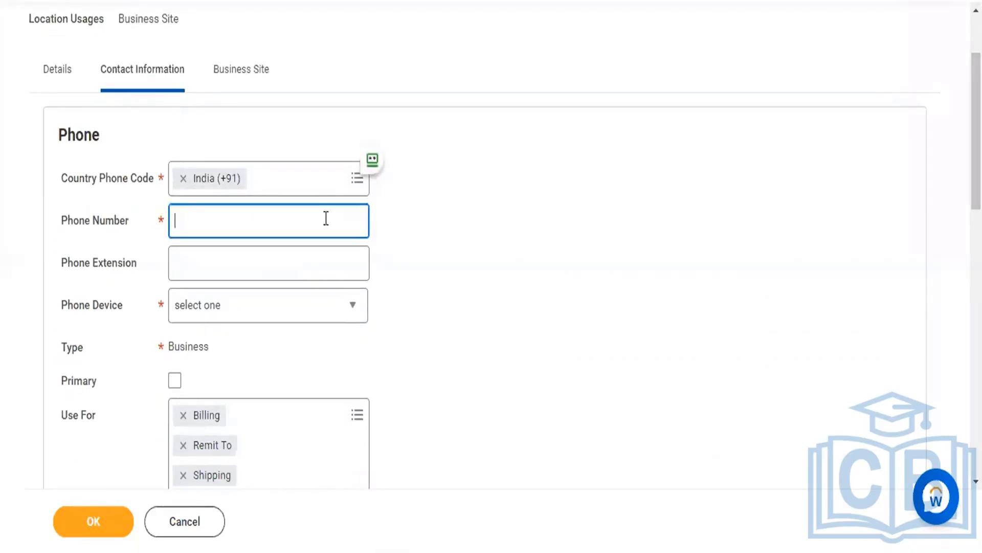
{"action": "scroll", "coordinate": [568, 246], "scroll_direction": "down", "scroll_amount": 1}
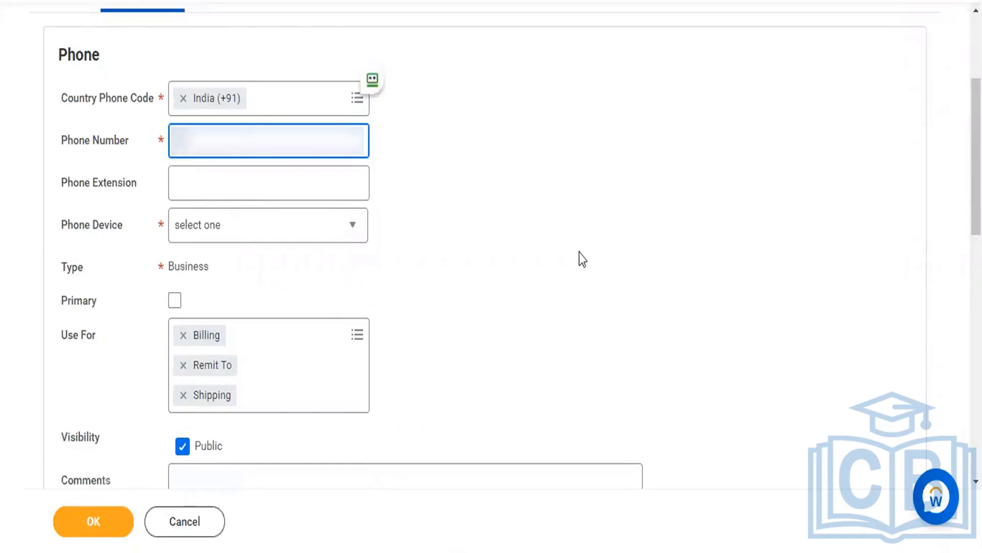
{"action": "type", "text": "9"}
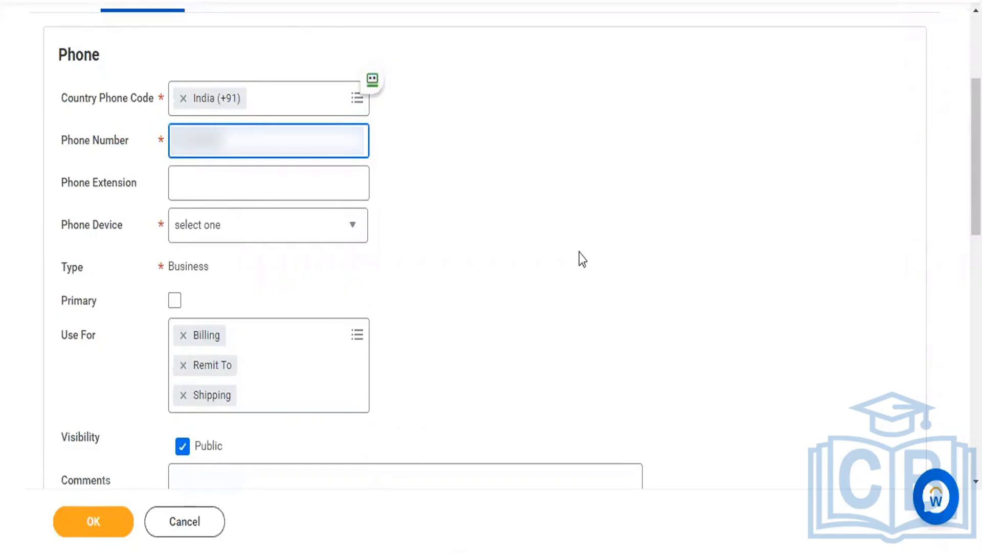
{"action": "left_click", "coordinate": [343, 176]}
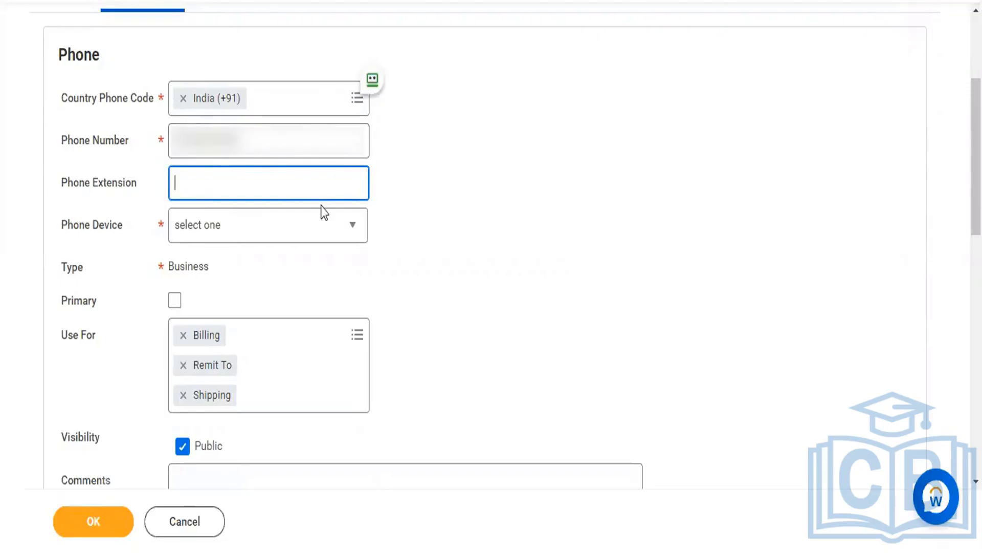
{"action": "type", "text": "556699"}
{"action": "scroll", "coordinate": [397, 240], "scroll_direction": "down", "scroll_amount": 2}
{"action": "left_click", "coordinate": [325, 134]}
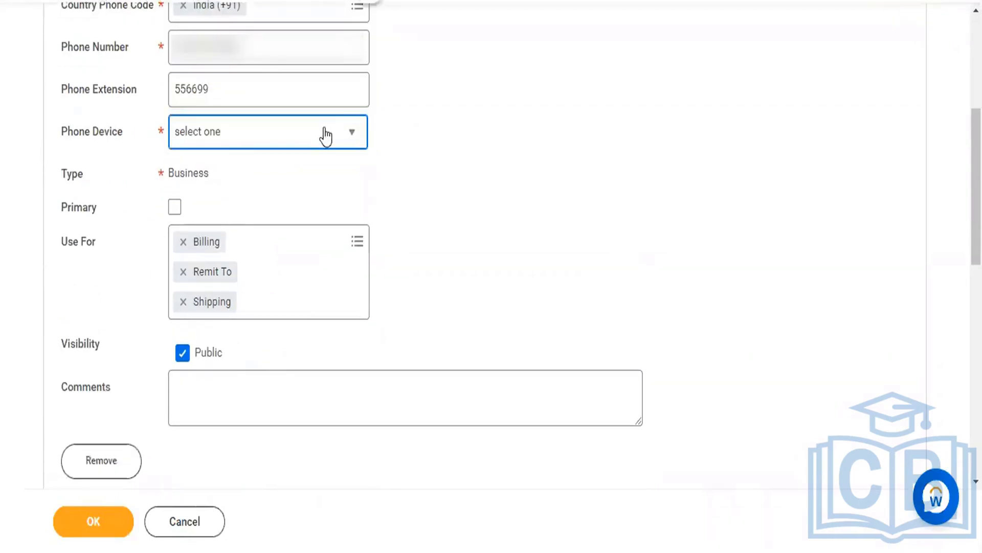
{"action": "left_click", "coordinate": [326, 134]}
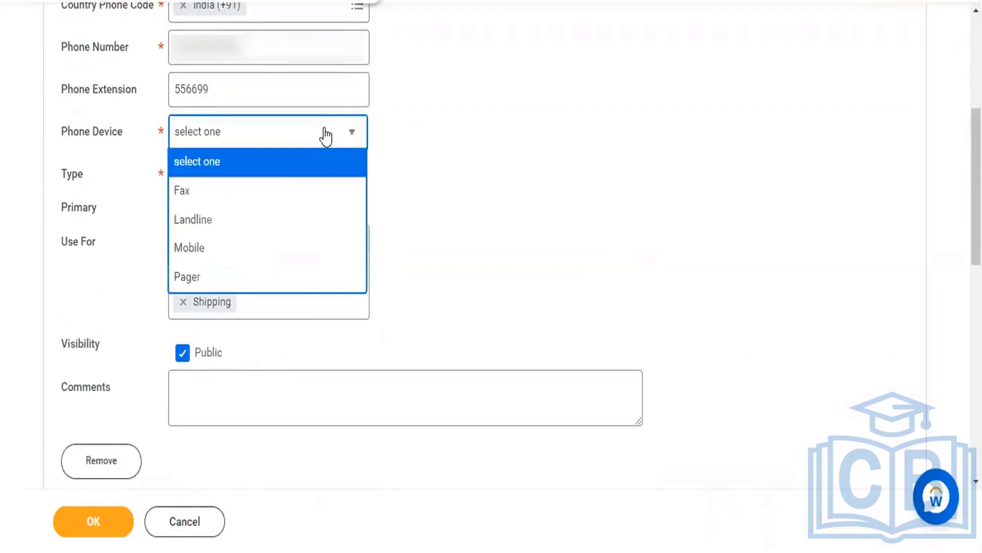
{"action": "left_click", "coordinate": [227, 250]}
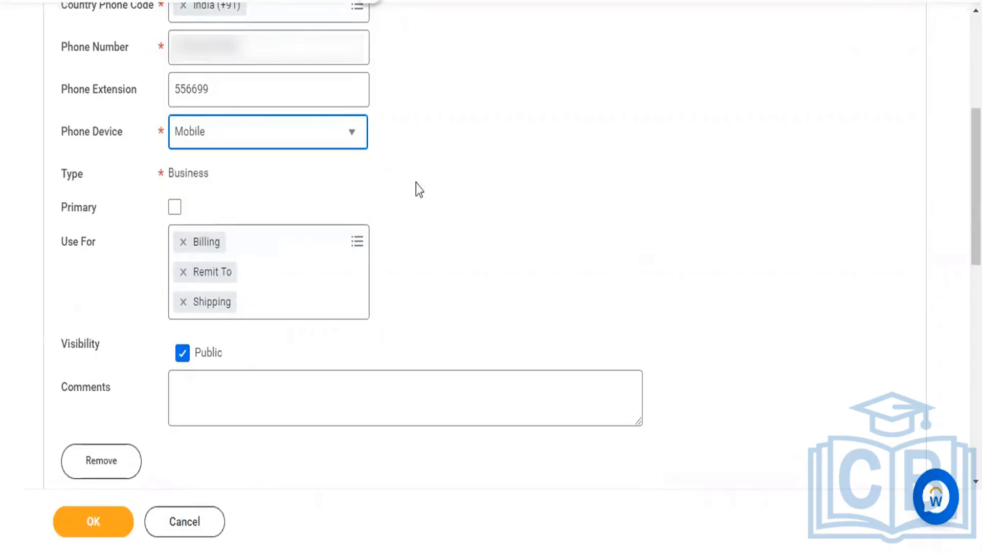
{"action": "scroll", "coordinate": [416, 183], "scroll_direction": "down", "scroll_amount": 1}
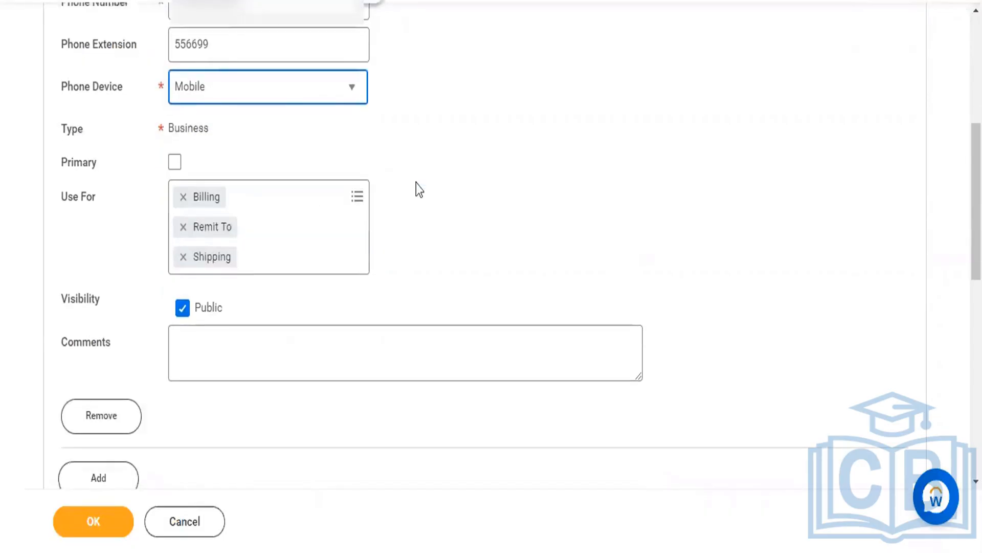
{"action": "scroll", "coordinate": [416, 183], "scroll_direction": "up", "scroll_amount": 2}
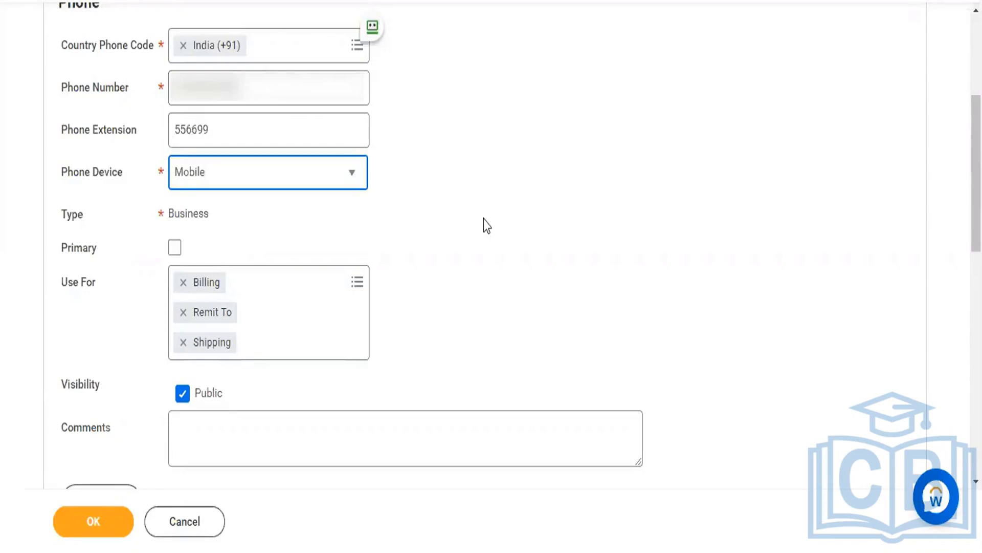
Step: Write the phone comment 'Body of the email' and scroll down to Address
{"action": "scroll", "coordinate": [518, 269], "scroll_direction": "down", "scroll_amount": 5}
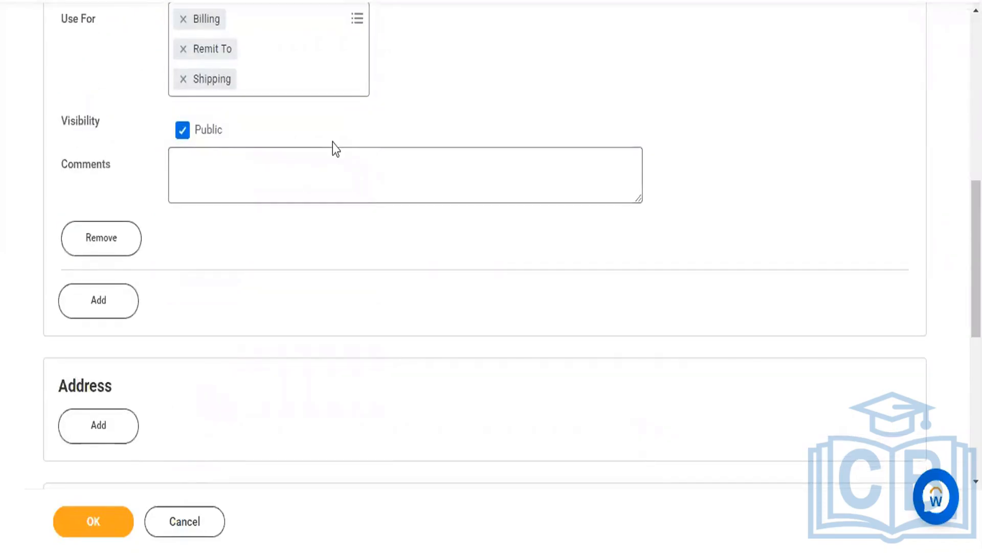
{"action": "left_click", "coordinate": [313, 187]}
{"action": "scroll", "coordinate": [339, 207], "scroll_direction": "down", "scroll_amount": 1}
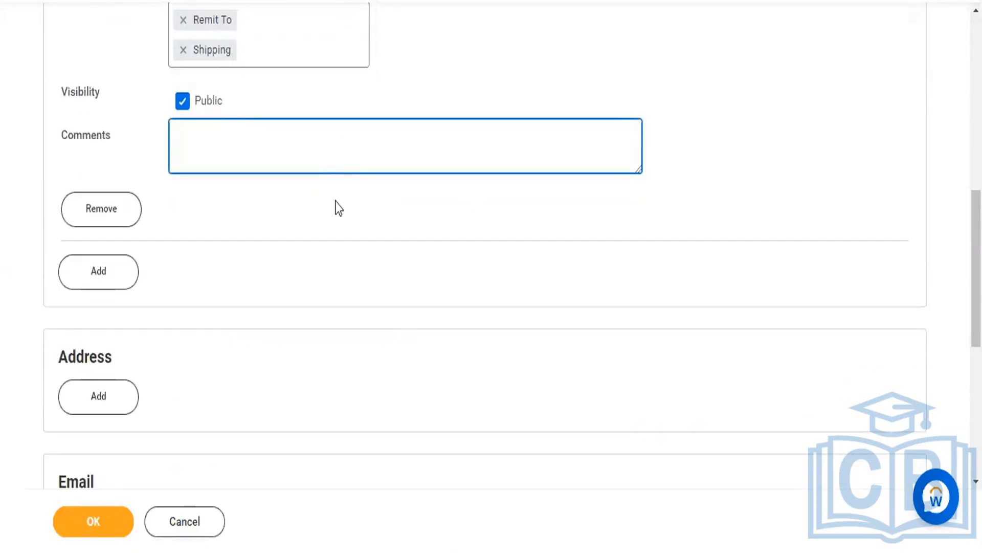
{"action": "scroll", "coordinate": [471, 134], "scroll_direction": "up", "scroll_amount": 5}
{"action": "scroll", "coordinate": [471, 133], "scroll_direction": "up", "scroll_amount": 4}
{"action": "scroll", "coordinate": [474, 136], "scroll_direction": "down", "scroll_amount": 2}
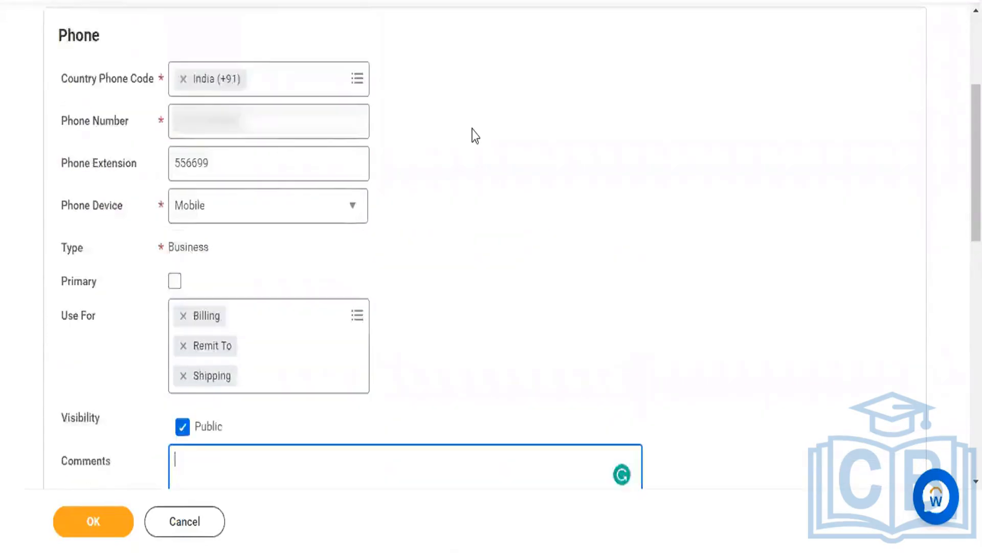
{"action": "scroll", "coordinate": [475, 135], "scroll_direction": "down", "scroll_amount": 2}
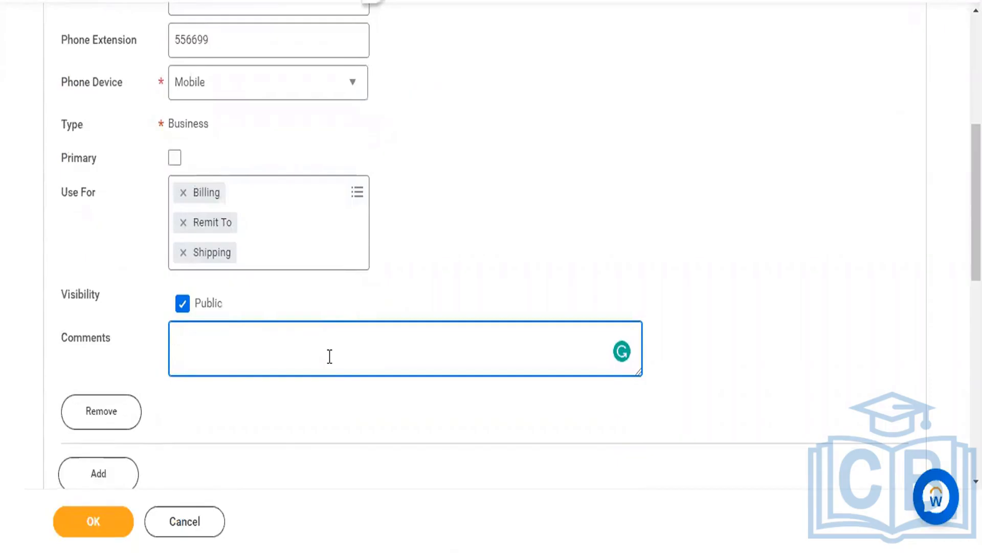
{"action": "type", "text": "Body of the e"}
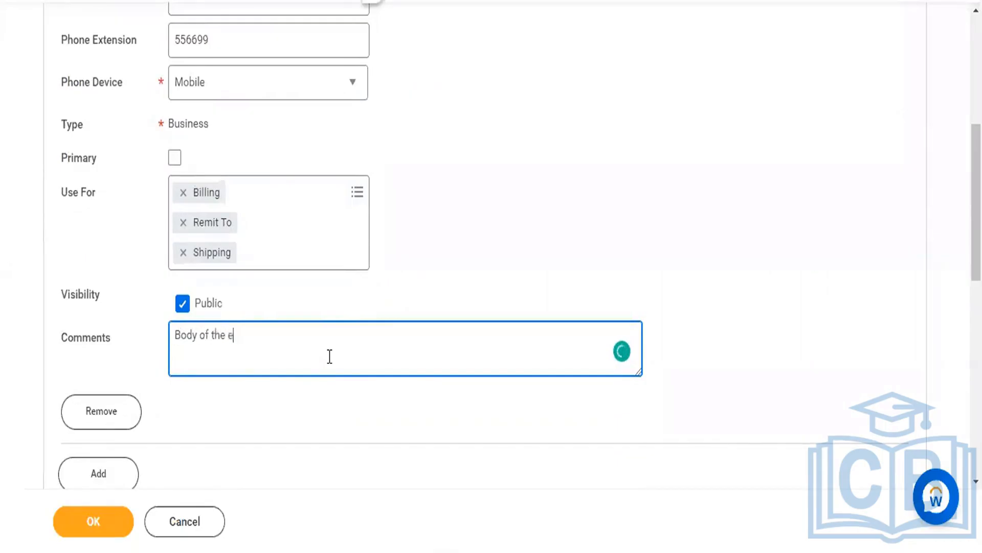
{"action": "type", "text": "mail"}
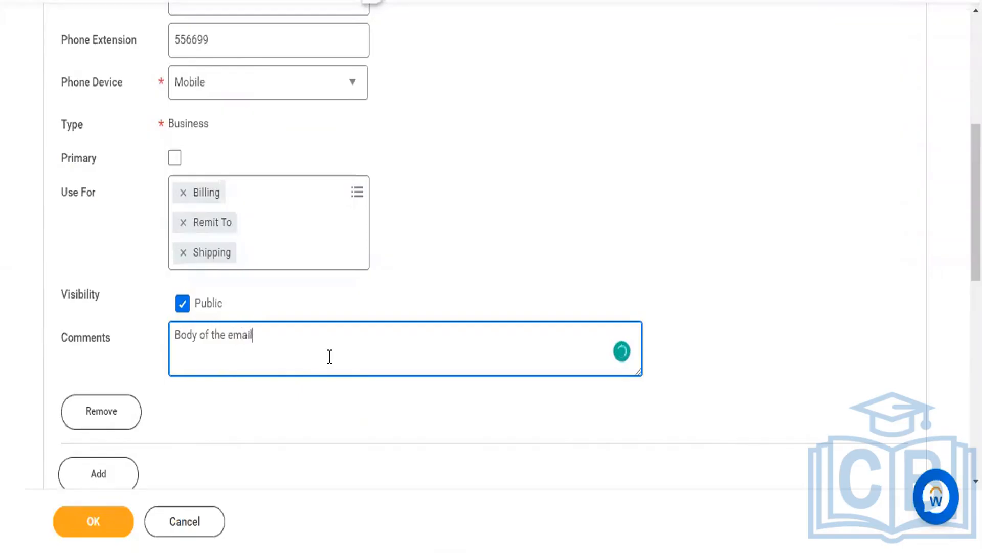
{"action": "left_click", "coordinate": [572, 199]}
{"action": "scroll", "coordinate": [572, 199], "scroll_direction": "down", "scroll_amount": 3}
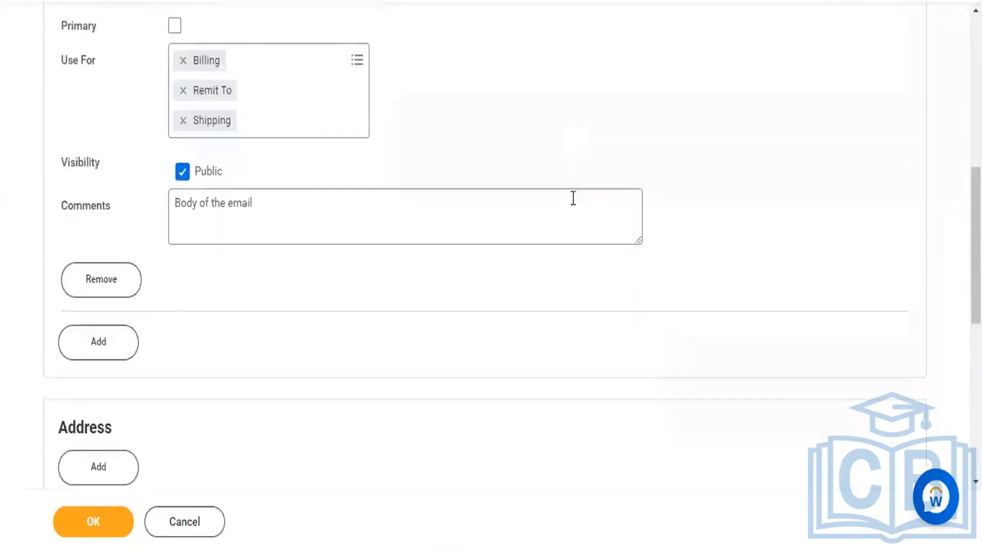
{"action": "scroll", "coordinate": [572, 199], "scroll_direction": "down", "scroll_amount": 5}
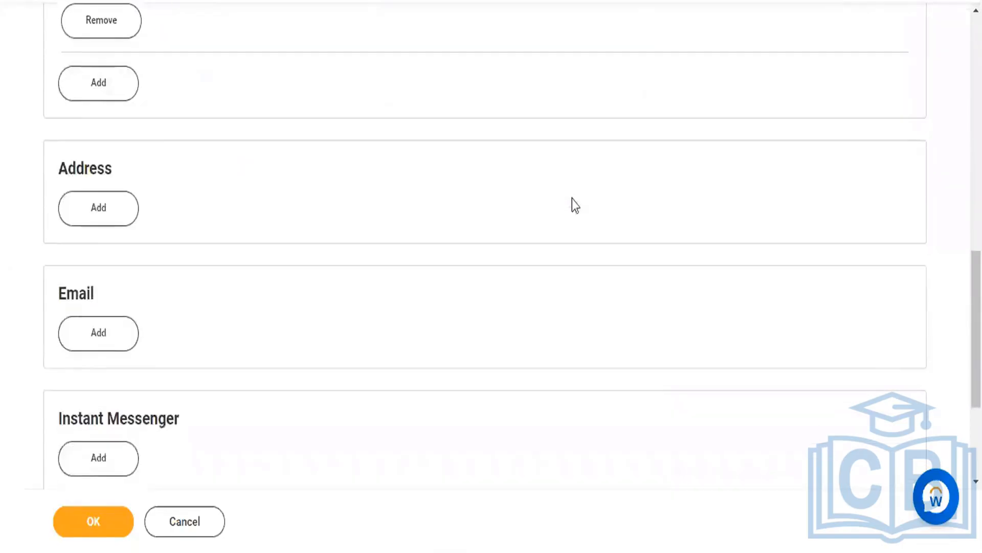
Step: Add a new address and change its country from United States of America to India
{"action": "left_click", "coordinate": [101, 208]}
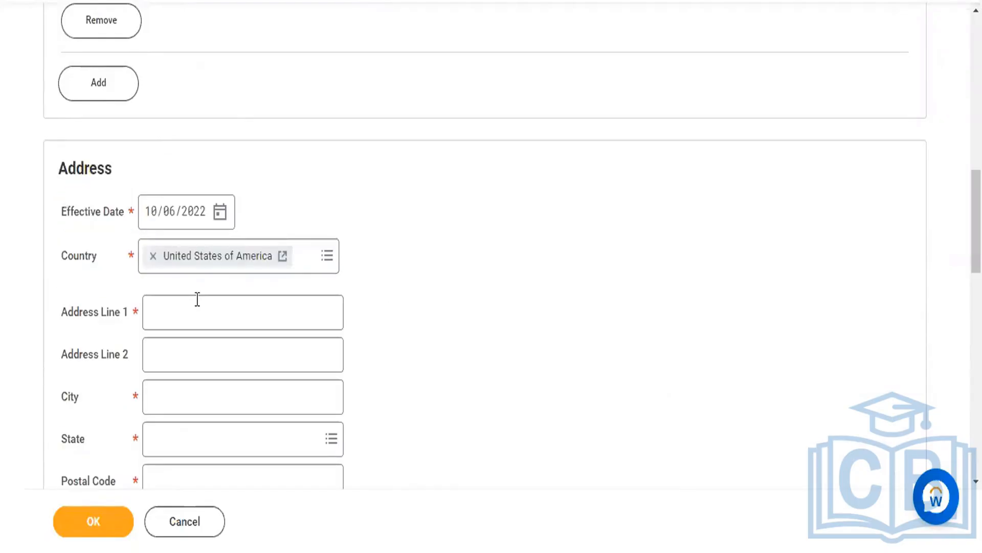
{"action": "left_click", "coordinate": [153, 256]}
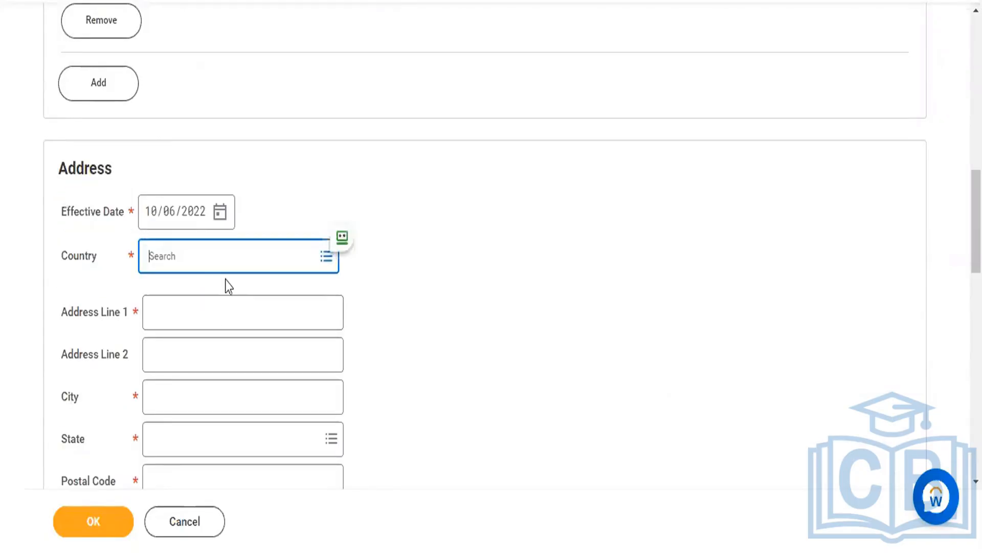
{"action": "type", "text": "IN"}
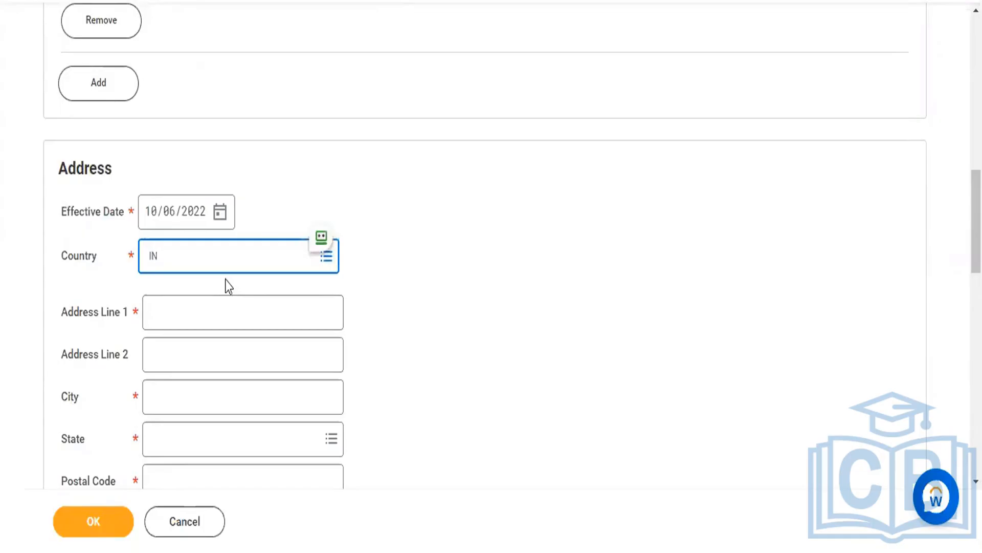
{"action": "type", "text": "D"}
{"action": "key", "text": "Return"}
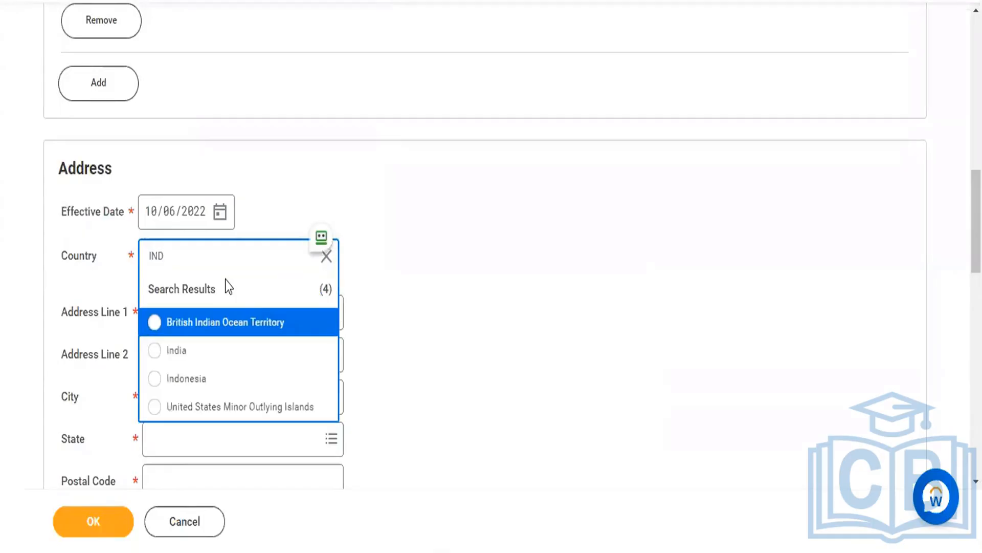
{"action": "left_click", "coordinate": [153, 351]}
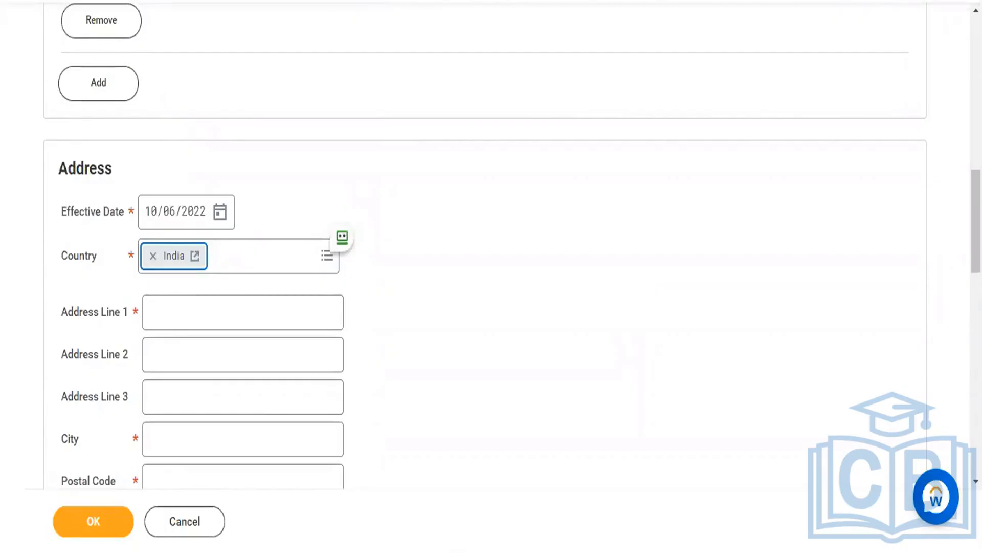
Step: Fill Address Lines 1, 2 and 3 with 'Bangalore 1st Cross , 2 Rd Main Road'
{"action": "left_click", "coordinate": [215, 307]}
{"action": "scroll", "coordinate": [215, 307], "scroll_direction": "down", "scroll_amount": 1}
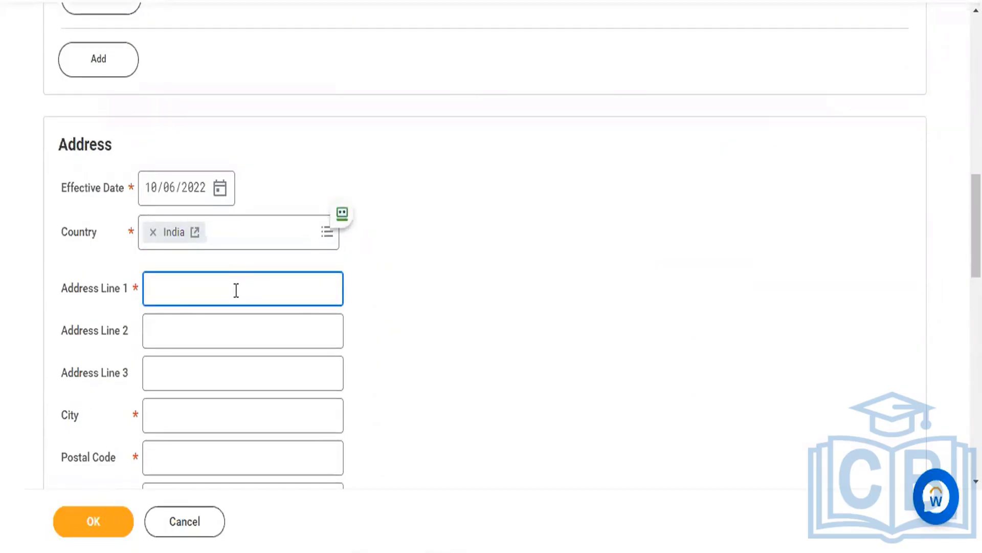
{"action": "type", "text": "Bangalore 1st Cr"}
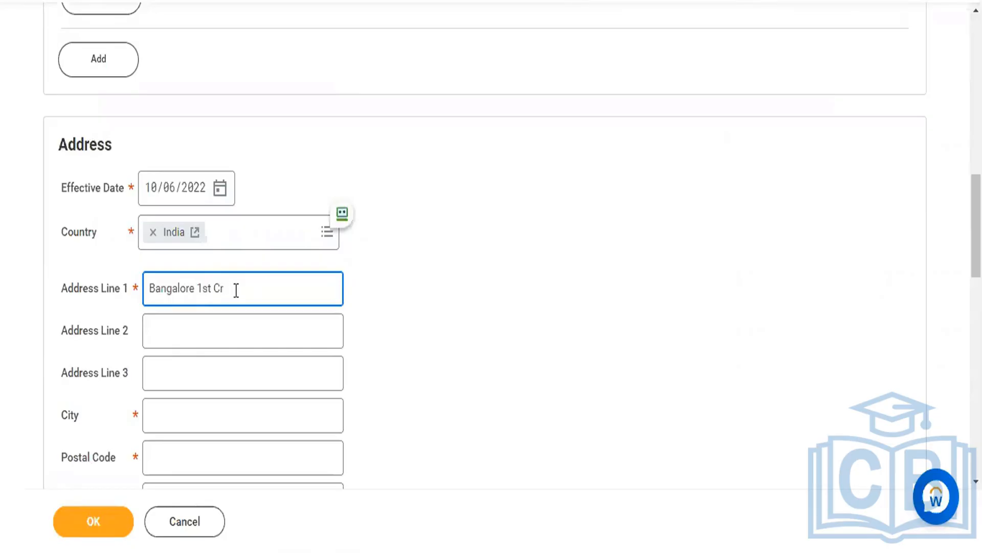
{"action": "type", "text": "oss , 2 Rd Main Road"}
{"action": "key", "text": "ctrl+a"}
{"action": "key", "text": "ctrl+c"}
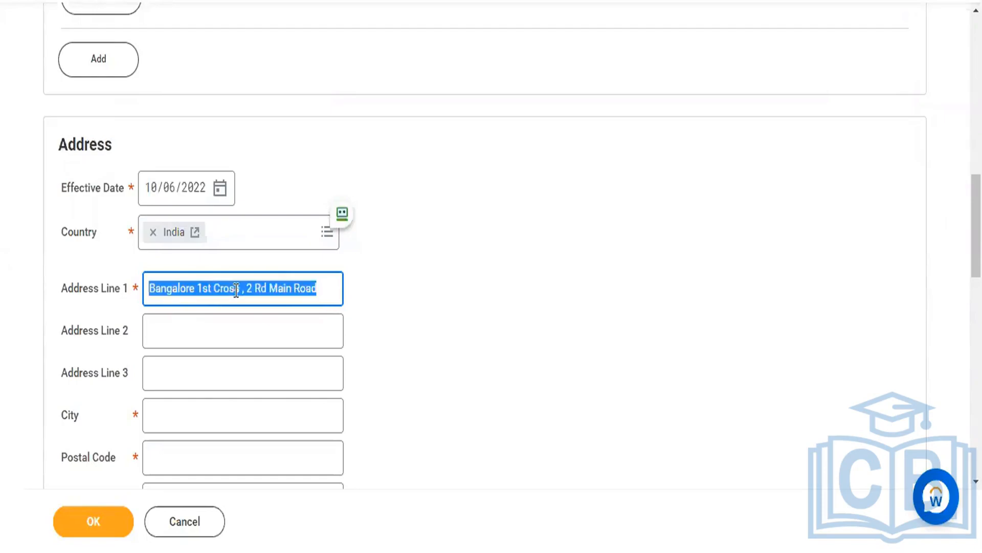
{"action": "key", "text": "Tab"}
{"action": "key", "text": "ctrl+v"}
{"action": "key", "text": "Tab"}
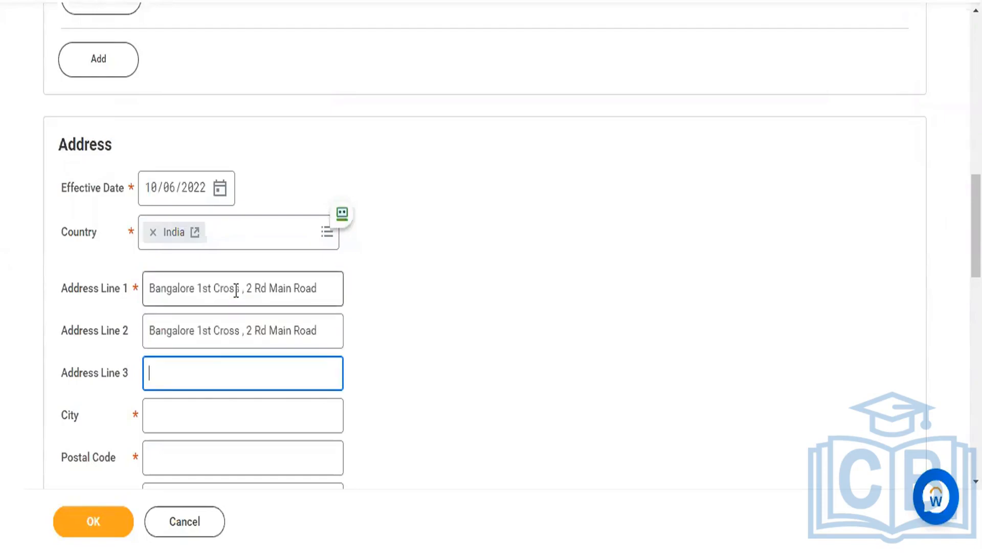
{"action": "key", "text": "ctrl+v"}
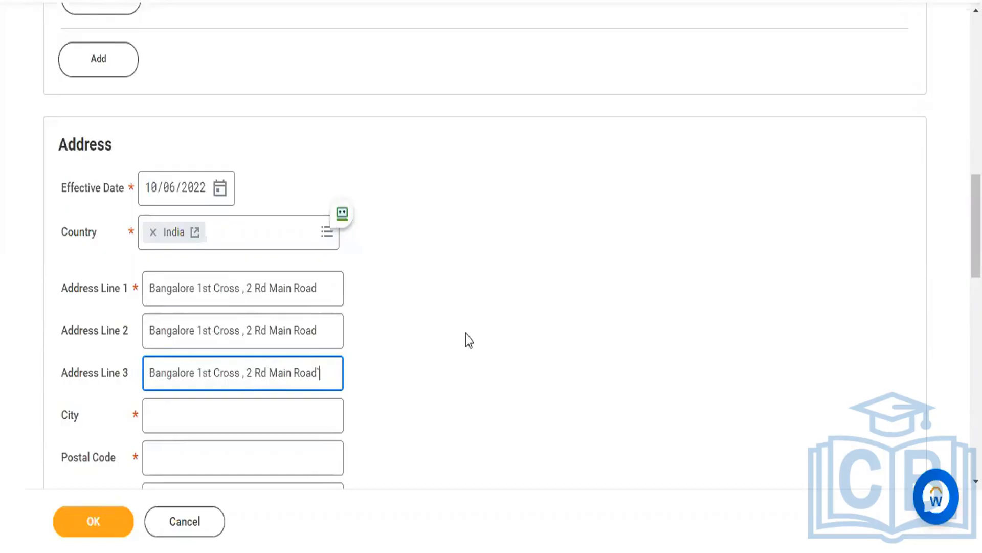
{"action": "scroll", "coordinate": [465, 333], "scroll_direction": "down", "scroll_amount": 3}
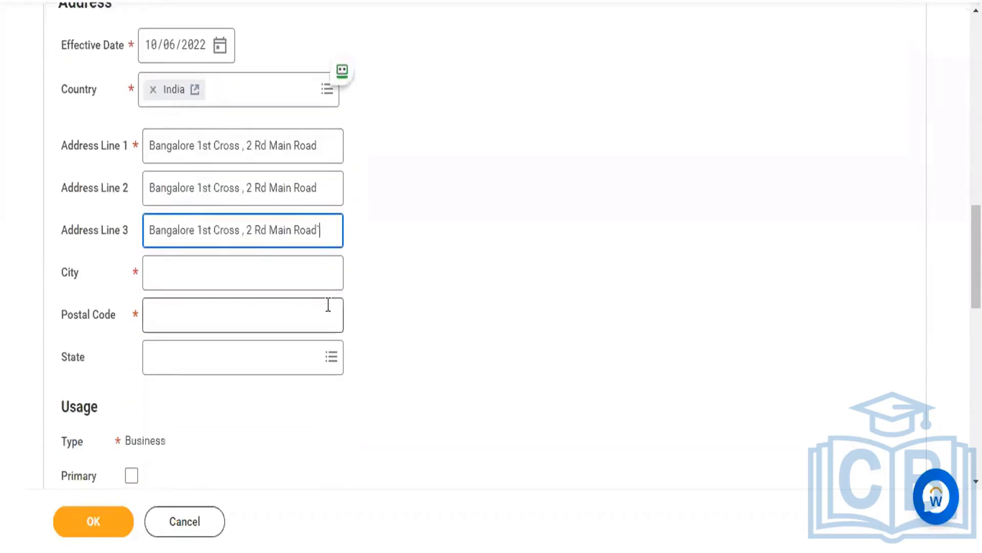
Step: Enter city Bangalore and postal code 560022 for the address
{"action": "left_click", "coordinate": [284, 271]}
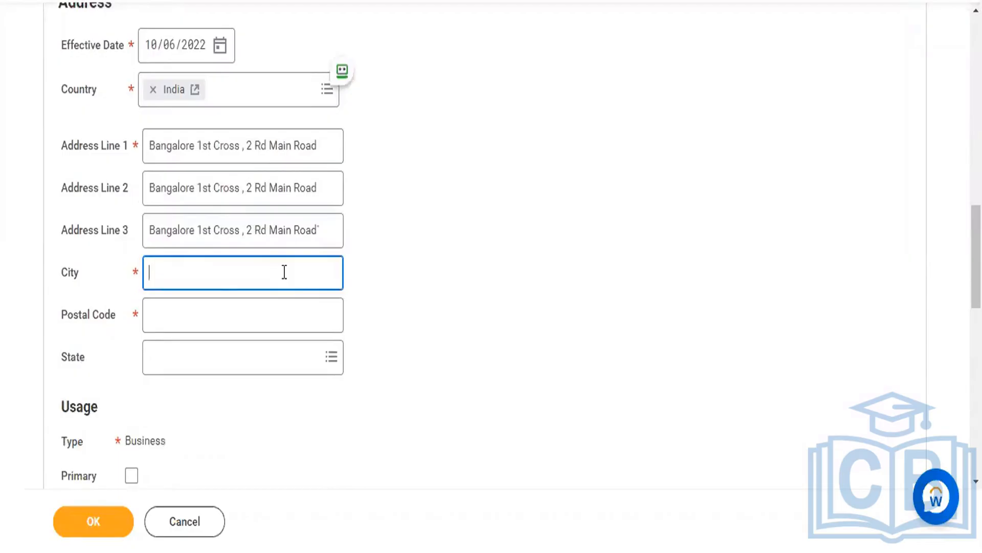
{"action": "type", "text": "Bangalore"}
{"action": "left_click", "coordinate": [255, 301]}
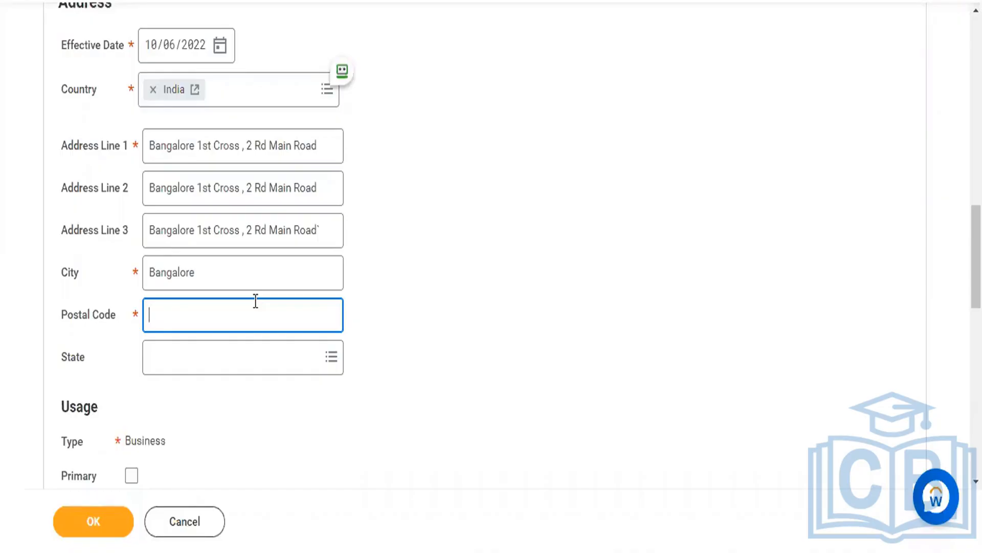
{"action": "type", "text": "560022"}
Step: Select Karnataka as the address state
{"action": "left_click", "coordinate": [189, 354]}
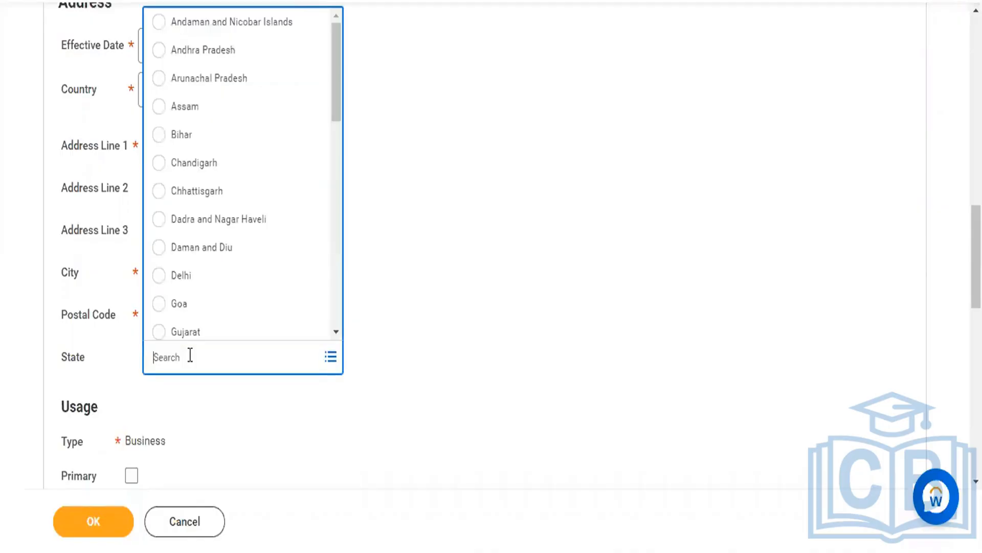
{"action": "scroll", "coordinate": [278, 264], "scroll_direction": "down", "scroll_amount": 10}
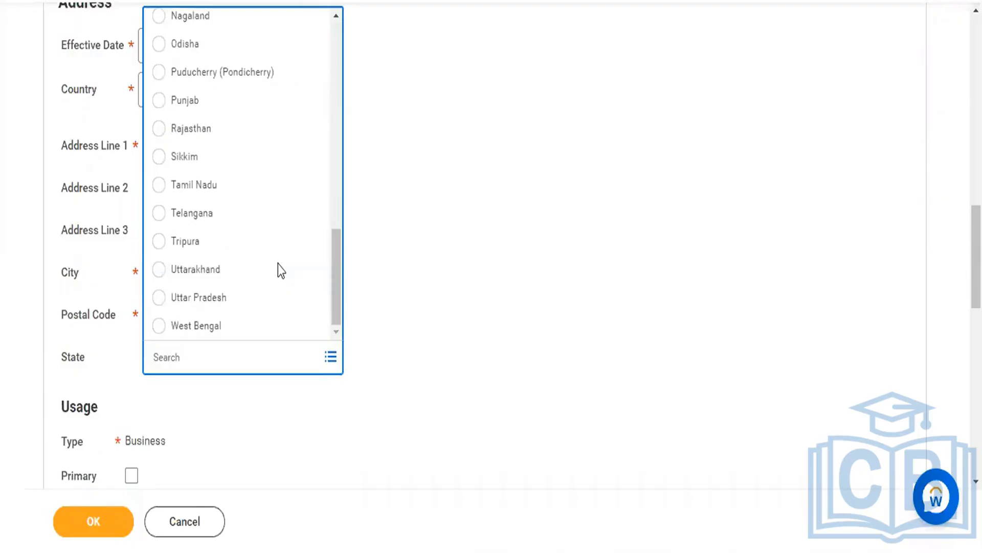
{"action": "scroll", "coordinate": [253, 198], "scroll_direction": "up", "scroll_amount": 6}
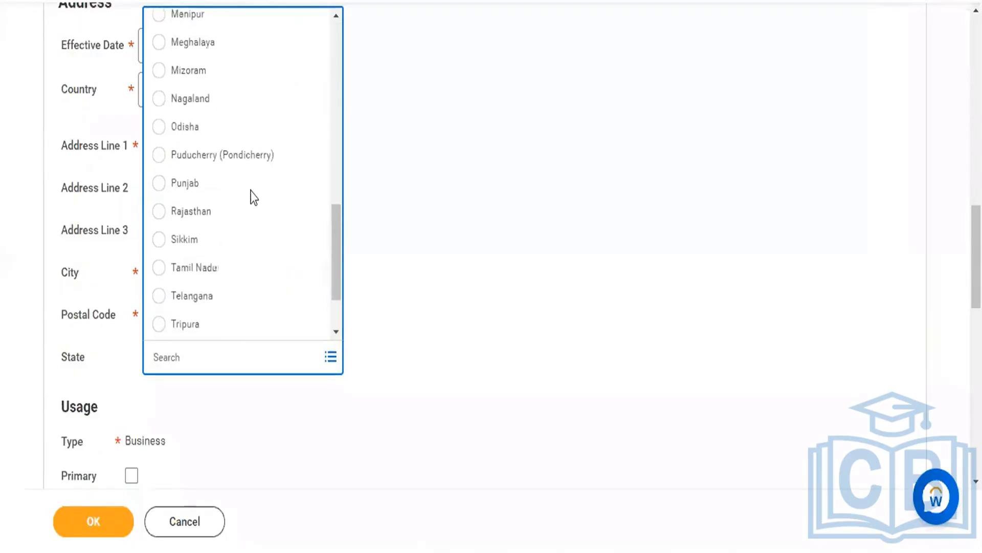
{"action": "scroll", "coordinate": [252, 199], "scroll_direction": "up", "scroll_amount": 2}
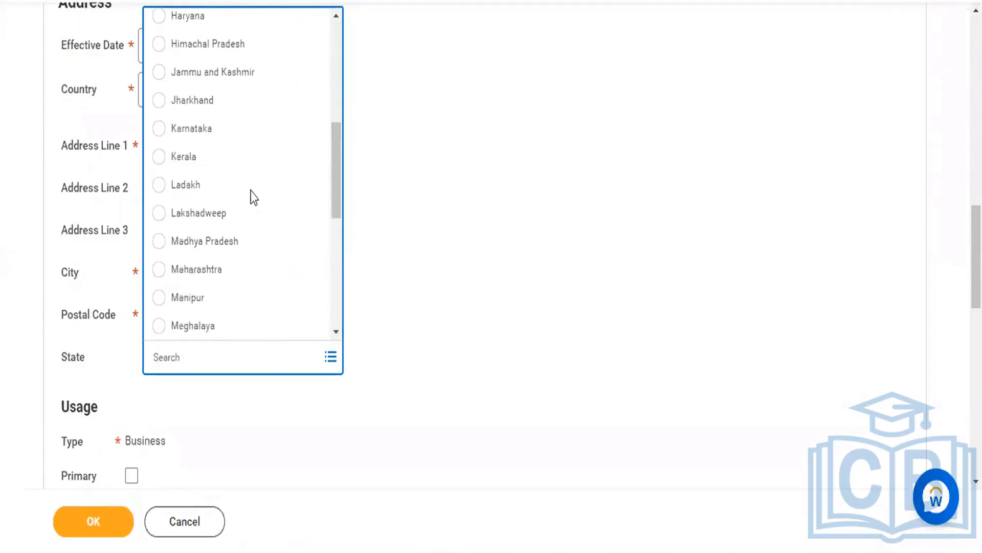
{"action": "left_click", "coordinate": [159, 129]}
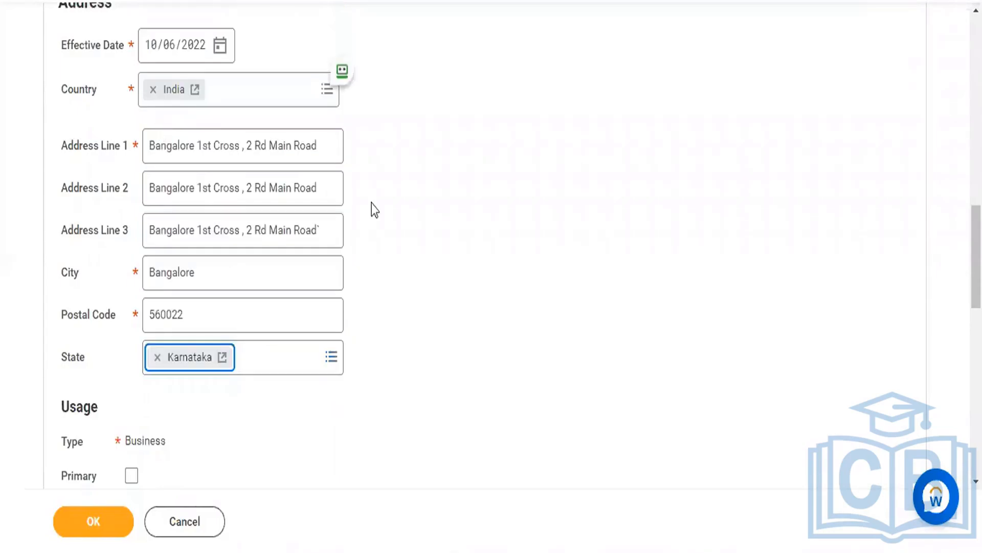
{"action": "left_click", "coordinate": [445, 290]}
{"action": "scroll", "coordinate": [445, 291], "scroll_direction": "down", "scroll_amount": 3}
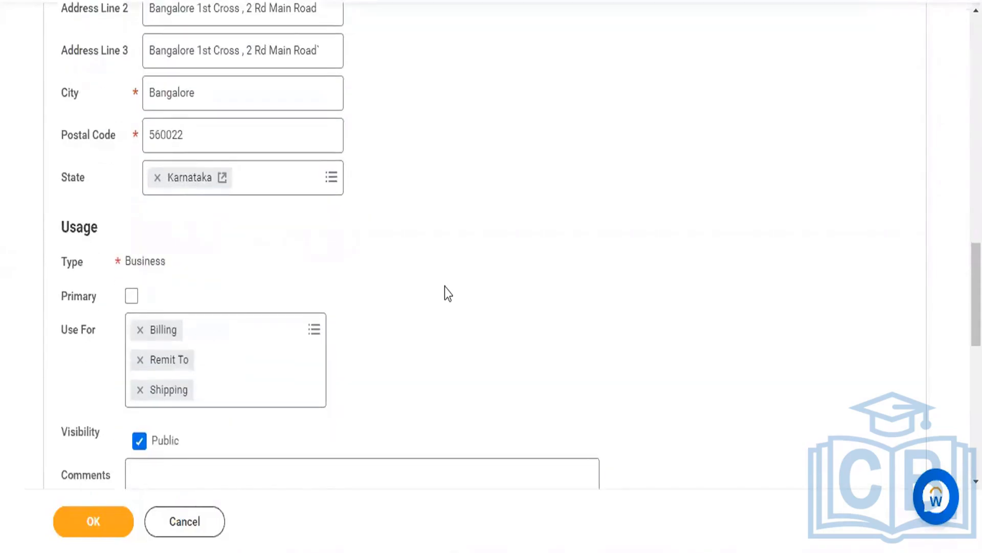
{"action": "scroll", "coordinate": [444, 287], "scroll_direction": "down", "scroll_amount": 4}
Step: Start the 'Body of the email' comment on the address and add a Web Address entry
{"action": "left_click", "coordinate": [368, 273]}
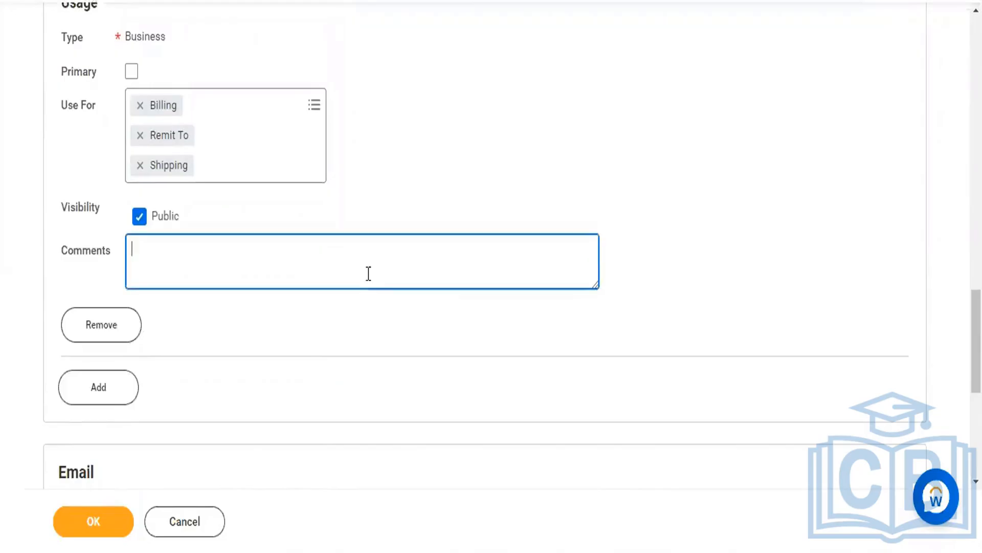
{"action": "type", "text": "Body "}
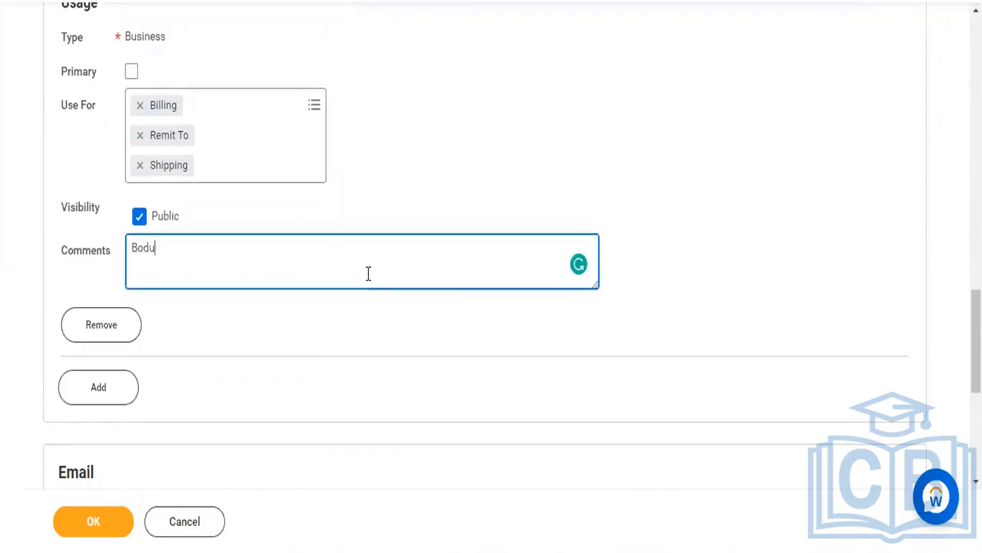
{"action": "type", "text": "oi"}
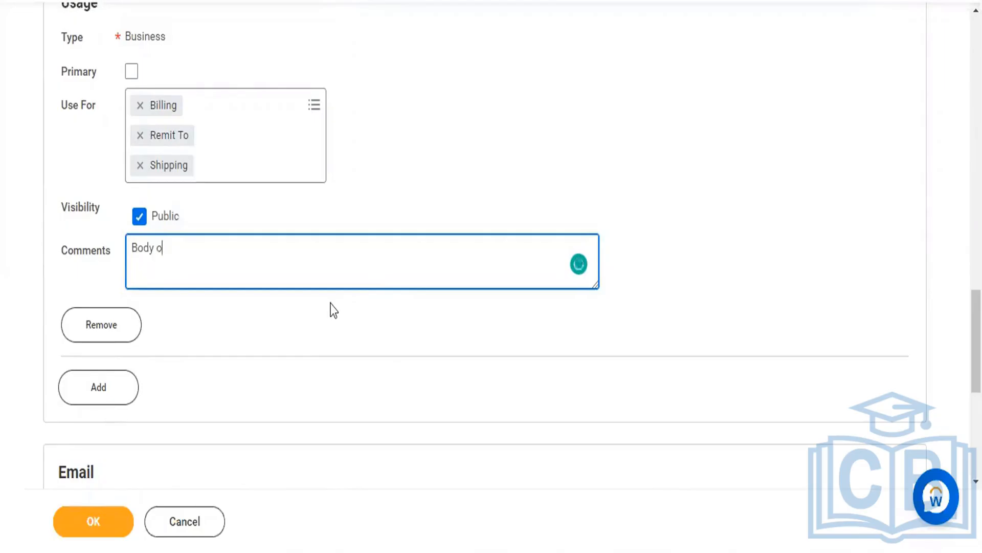
{"action": "type", "text": "f the email"}
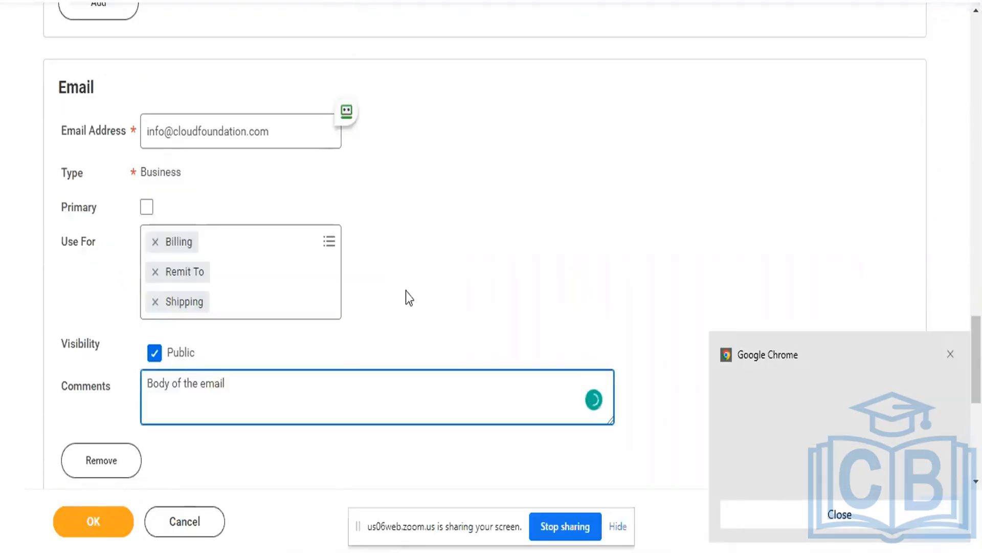
{"action": "scroll", "coordinate": [406, 291], "scroll_direction": "down", "scroll_amount": 2}
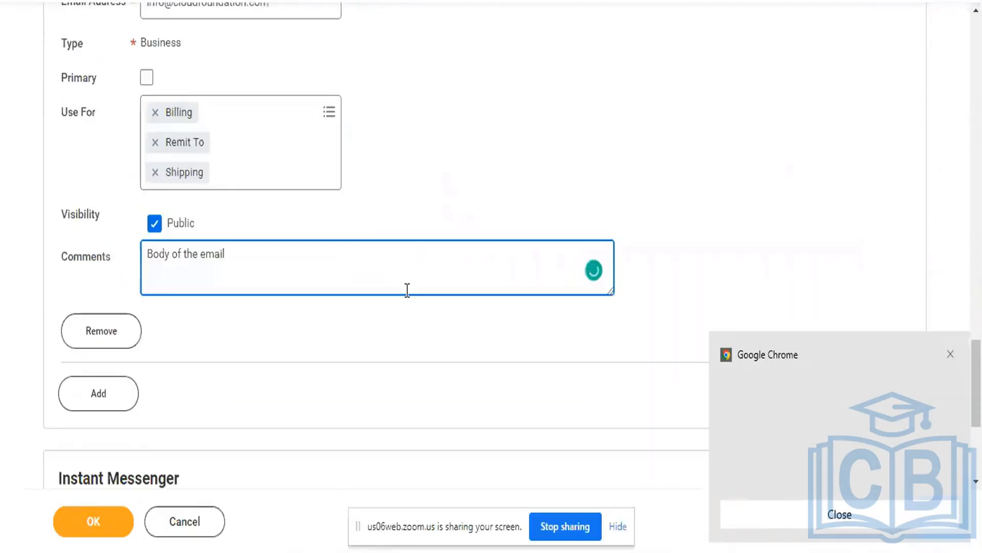
{"action": "scroll", "coordinate": [407, 291], "scroll_direction": "down", "scroll_amount": 5}
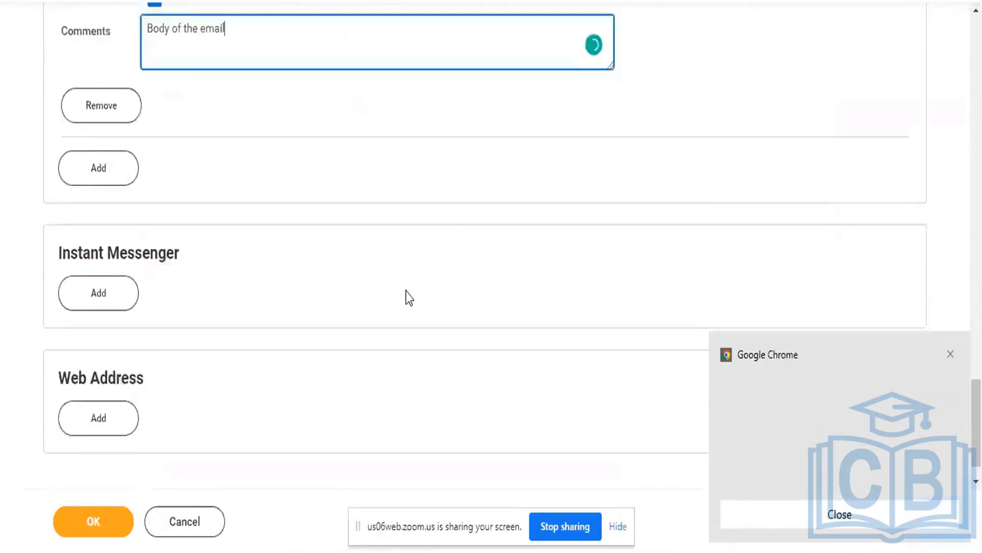
{"action": "left_click", "coordinate": [126, 386]}
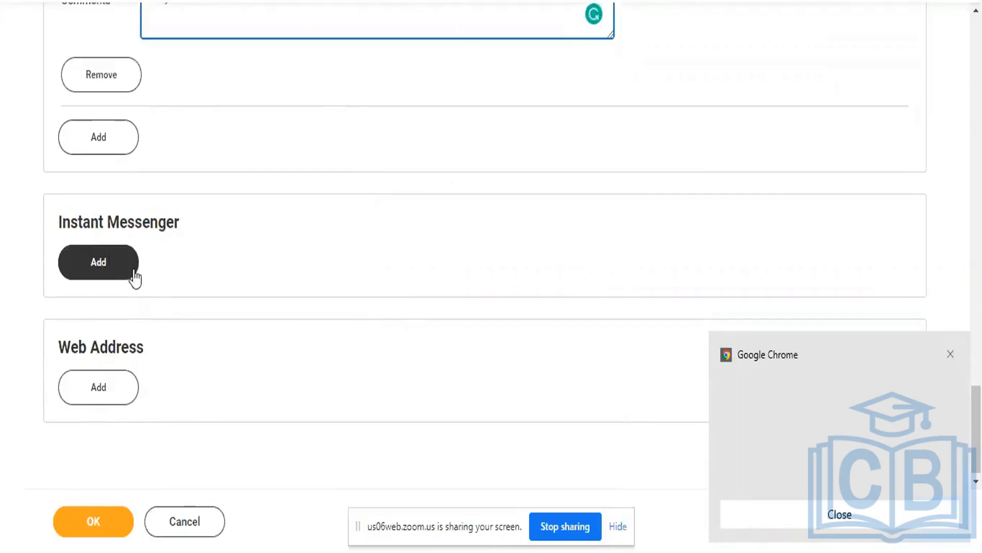
{"action": "left_click", "coordinate": [89, 402]}
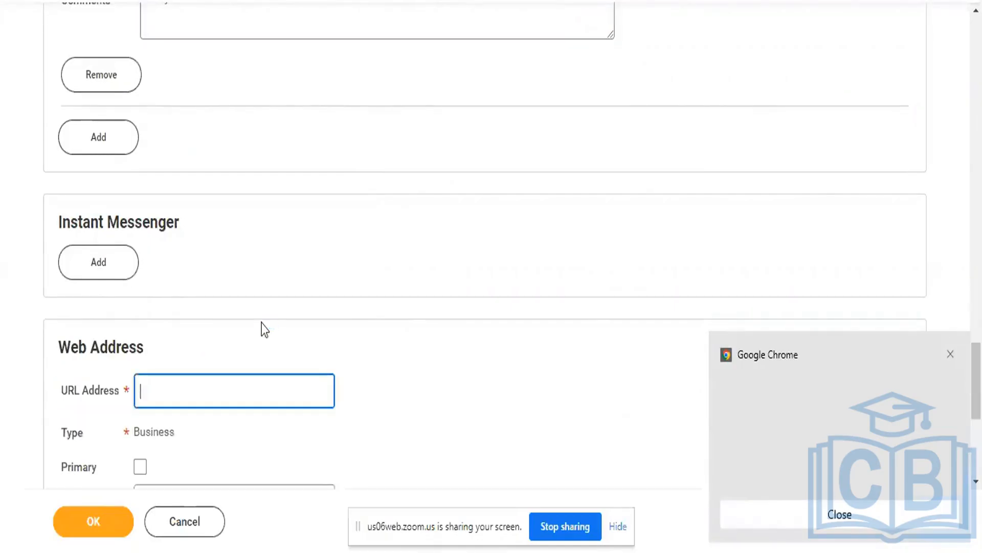
{"action": "scroll", "coordinate": [394, 307], "scroll_direction": "down", "scroll_amount": 5}
{"action": "type", "text": "w"}
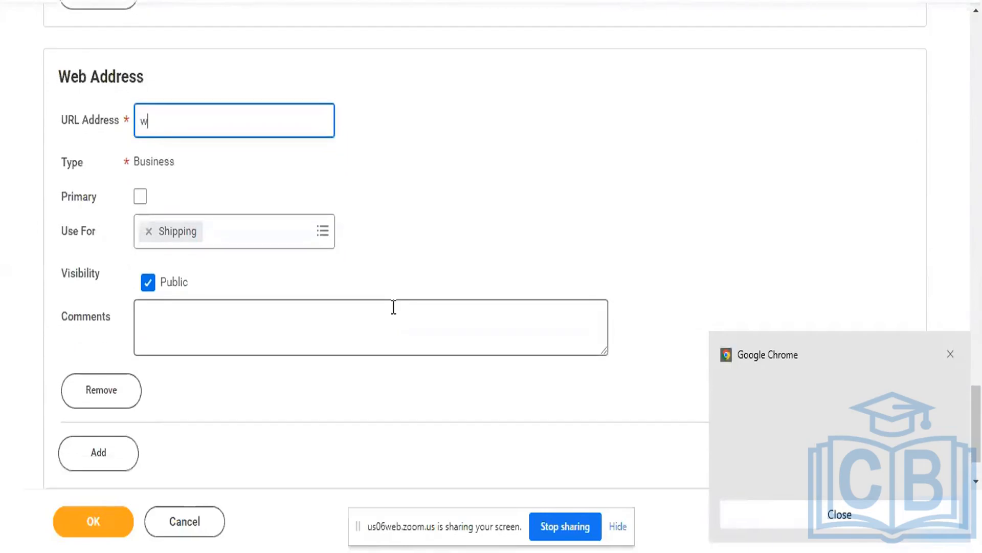
{"action": "type", "text": "ww.cloudfoun"}
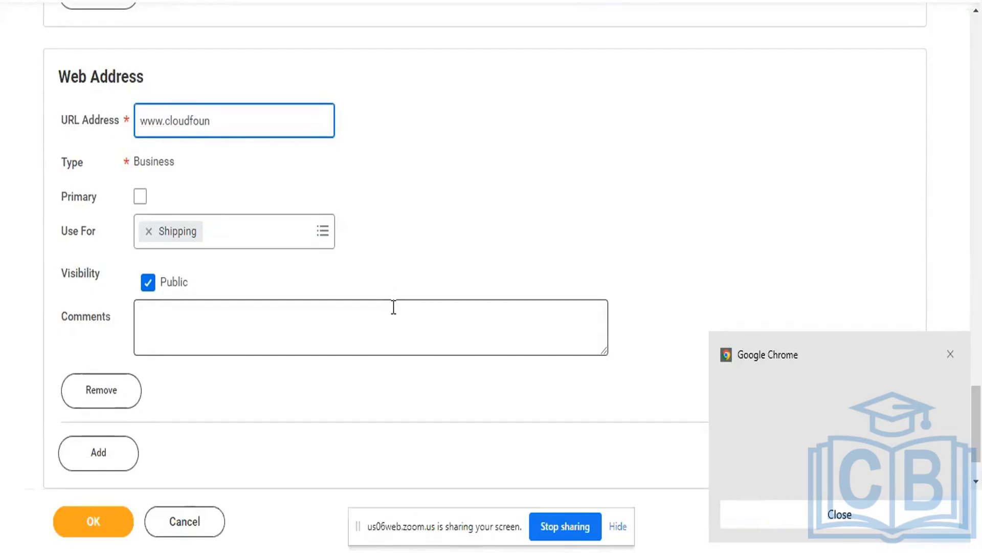
{"action": "type", "text": "dation.com"}
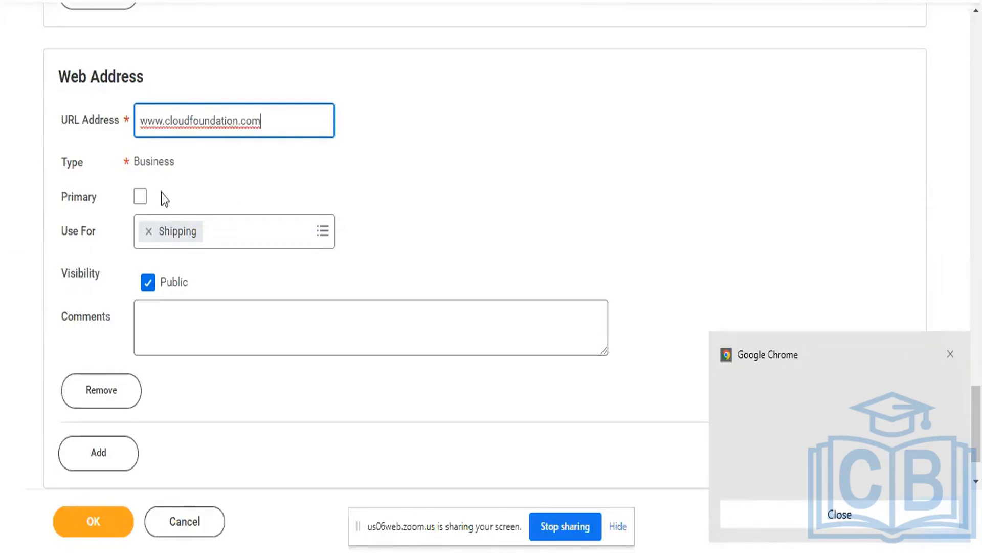
{"action": "left_click", "coordinate": [141, 197]}
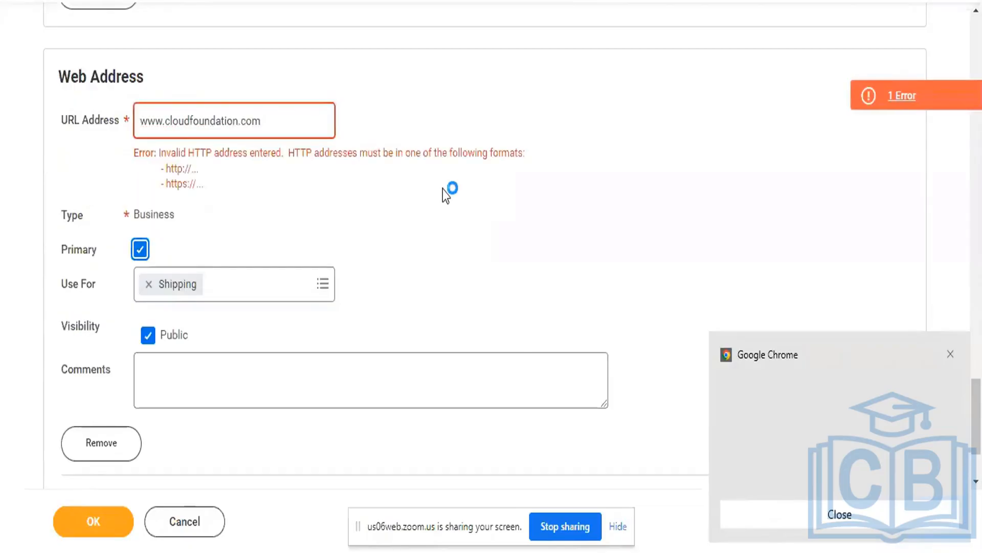
{"action": "scroll", "coordinate": [348, 152], "scroll_direction": "down", "scroll_amount": 1}
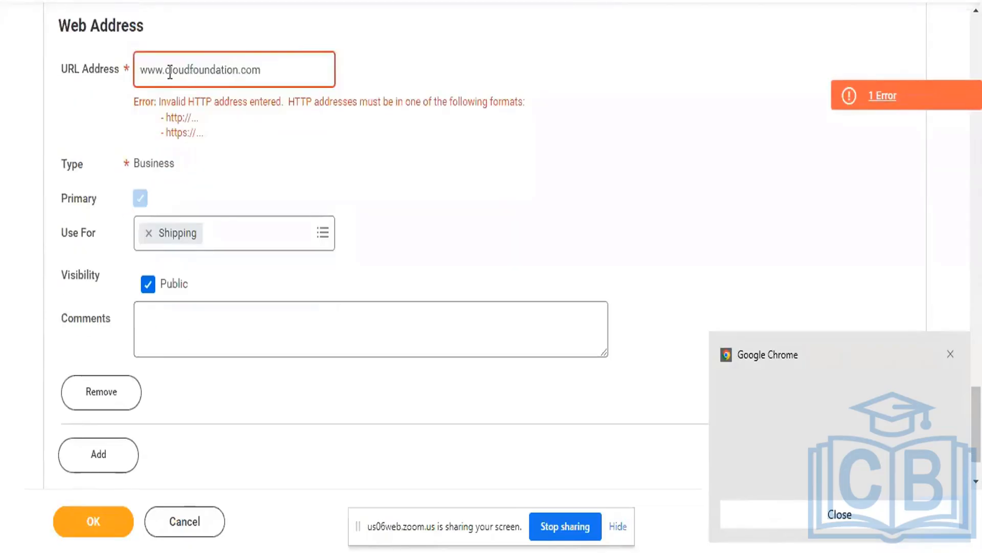
{"action": "left_click", "coordinate": [140, 68]}
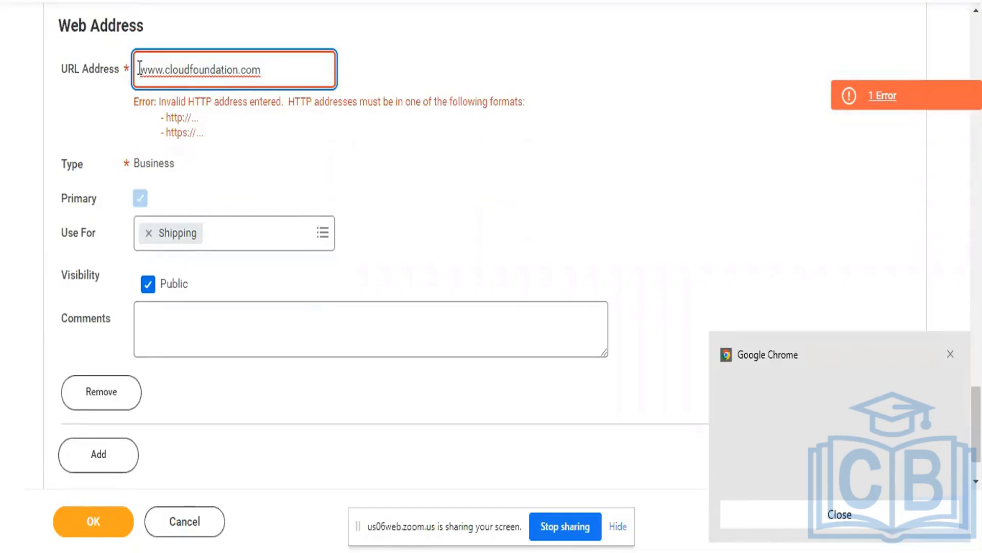
{"action": "type", "text": "https"}
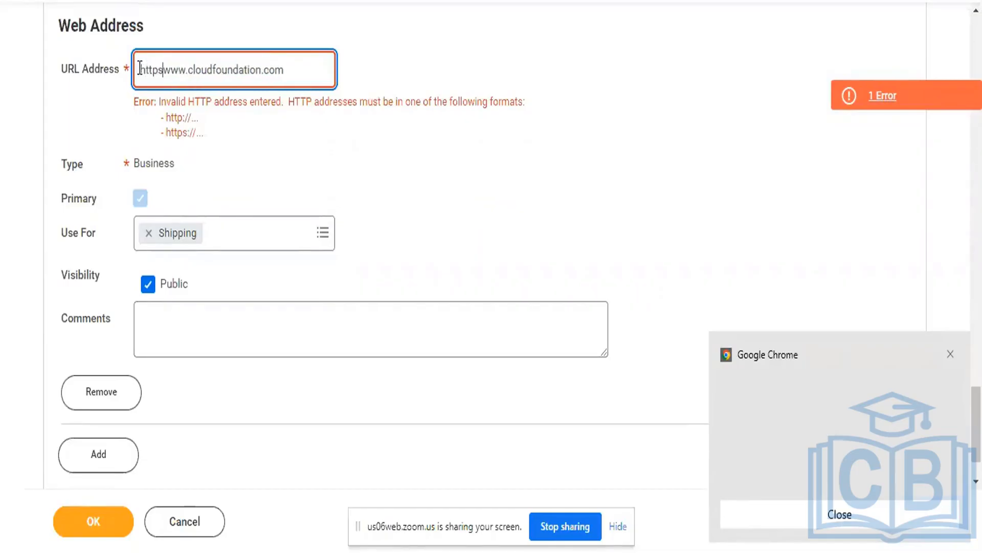
{"action": "type", "text": "://"}
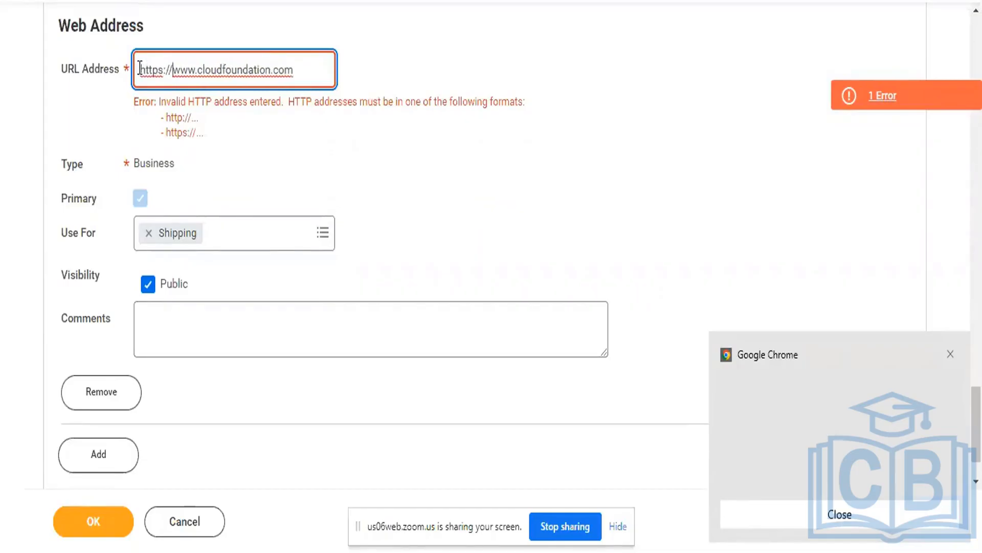
{"action": "left_click", "coordinate": [413, 170]}
{"action": "scroll", "coordinate": [412, 170], "scroll_direction": "down", "scroll_amount": 1}
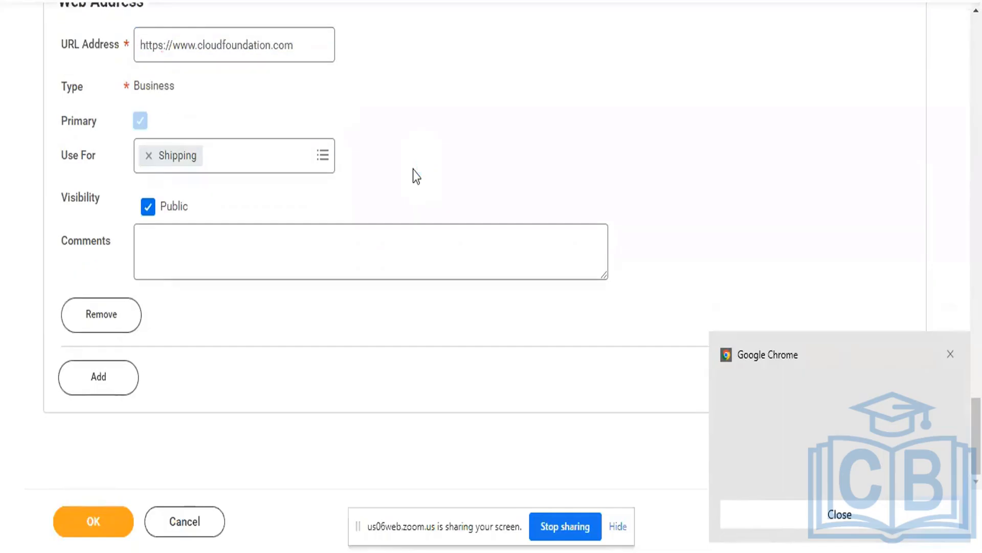
Step: Add the comment 'Body of the email.' to the web address
{"action": "left_click", "coordinate": [300, 254]}
{"action": "type", "text": "Body if"}
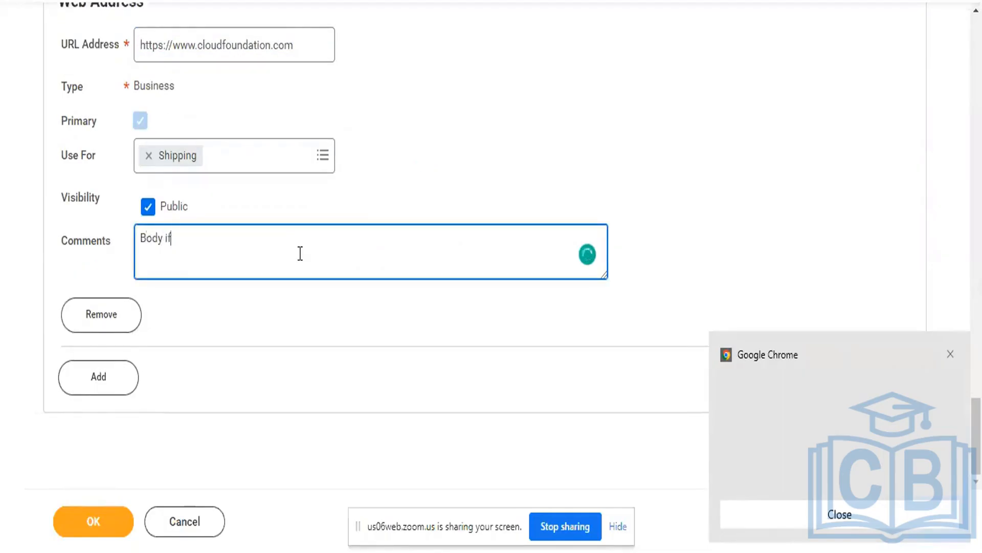
{"action": "key", "text": "BackSpace"}
{"action": "type", "text": "of the email."}
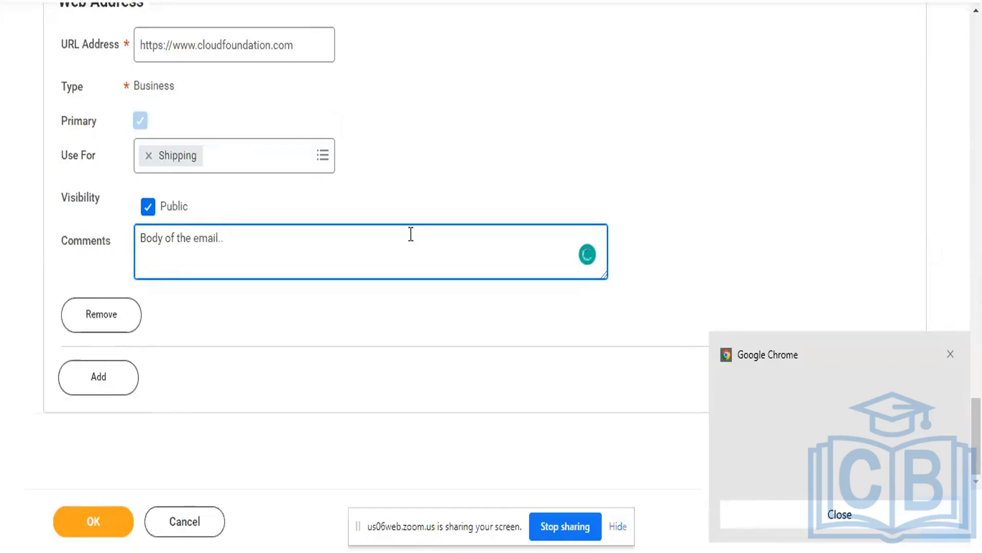
{"action": "left_click", "coordinate": [570, 176]}
{"action": "scroll", "coordinate": [570, 175], "scroll_direction": "up", "scroll_amount": 1}
{"action": "scroll", "coordinate": [437, 281], "scroll_direction": "up", "scroll_amount": 2}
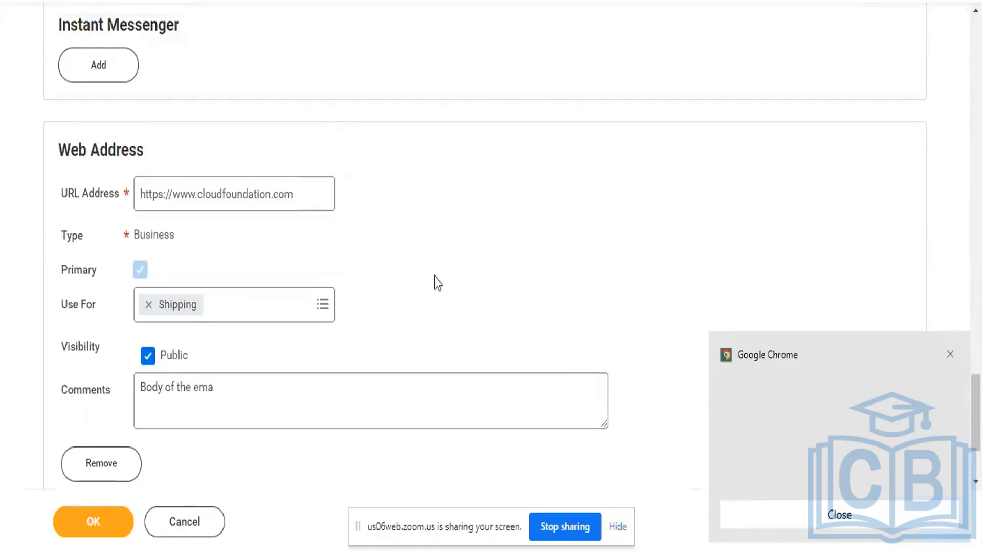
{"action": "left_click", "coordinate": [302, 401]}
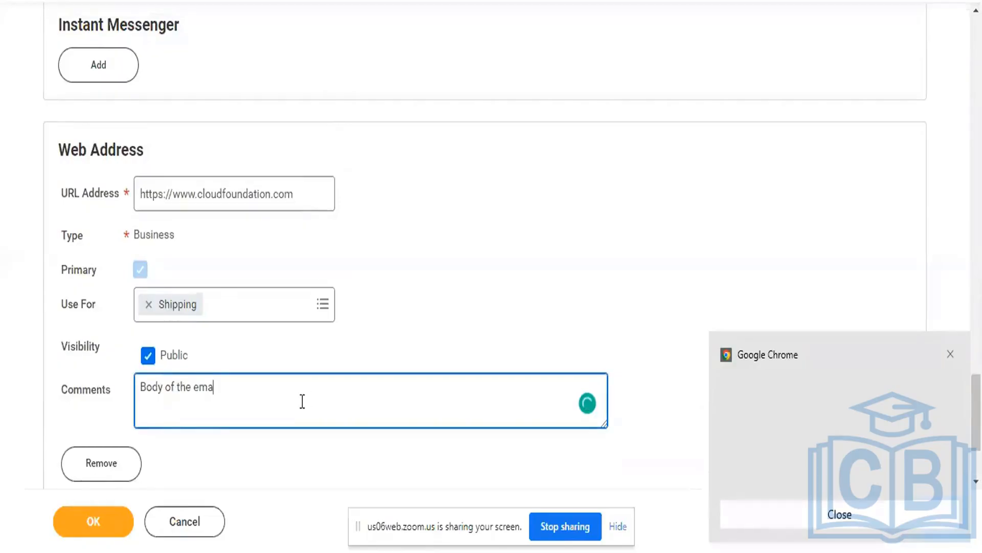
{"action": "type", "text": "il."}
{"action": "left_click", "coordinate": [551, 272]}
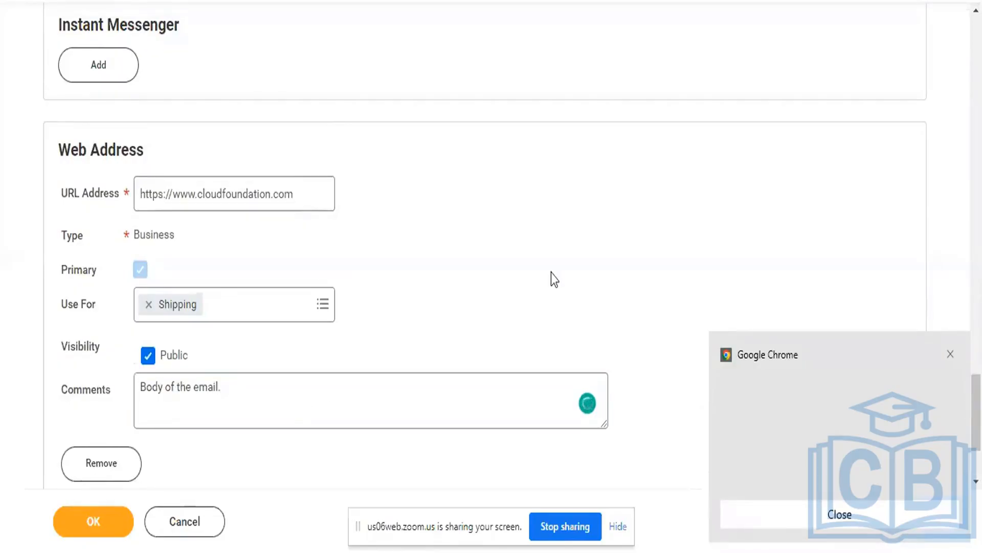
Step: Return to the top of the form and switch to the Business Site details
{"action": "scroll", "coordinate": [551, 272], "scroll_direction": "down", "scroll_amount": 3}
{"action": "scroll", "coordinate": [552, 272], "scroll_direction": "up", "scroll_amount": 2}
{"action": "scroll", "coordinate": [551, 272], "scroll_direction": "down", "scroll_amount": 2}
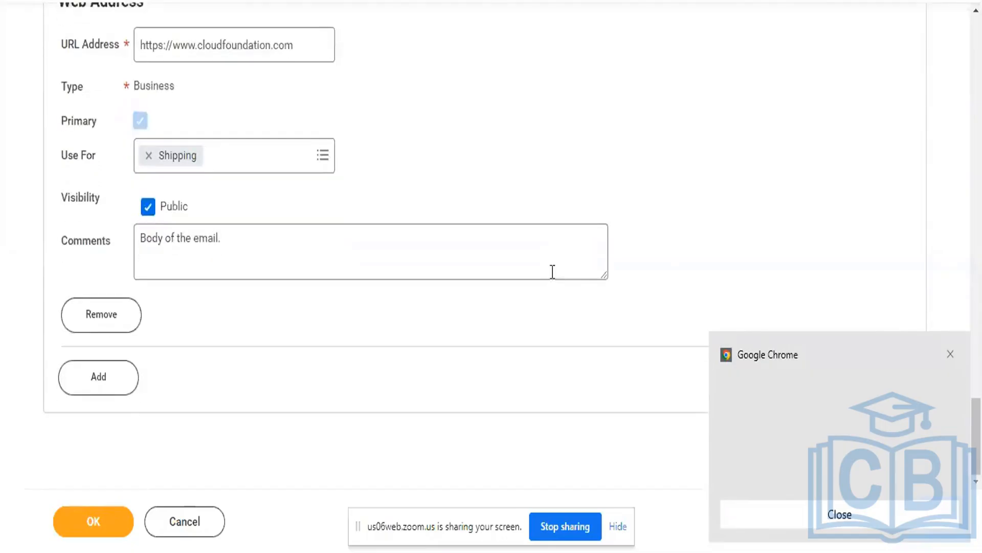
{"action": "scroll", "coordinate": [551, 272], "scroll_direction": "up", "scroll_amount": 20}
{"action": "scroll", "coordinate": [551, 272], "scroll_direction": "up", "scroll_amount": 20}
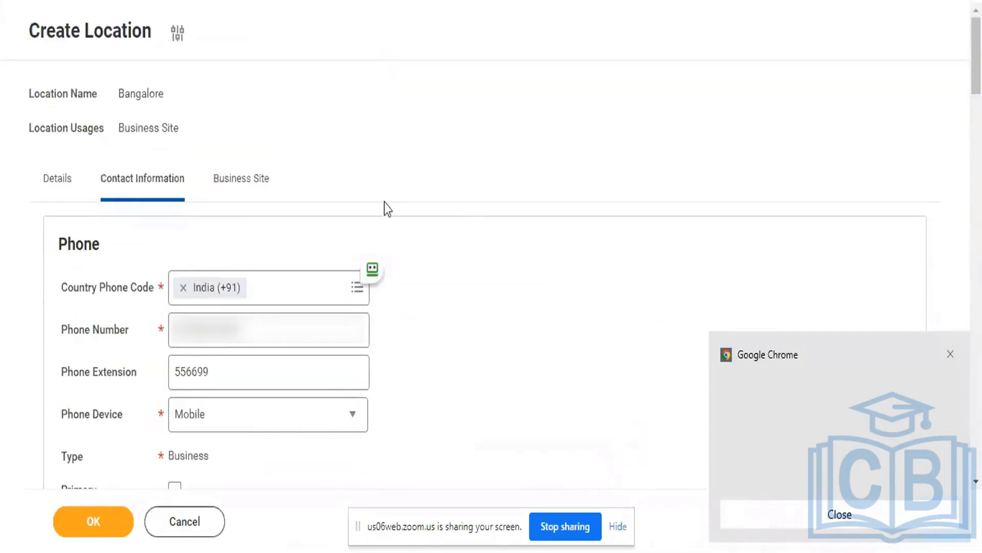
{"action": "scroll", "coordinate": [205, 358], "scroll_direction": "down", "scroll_amount": 15}
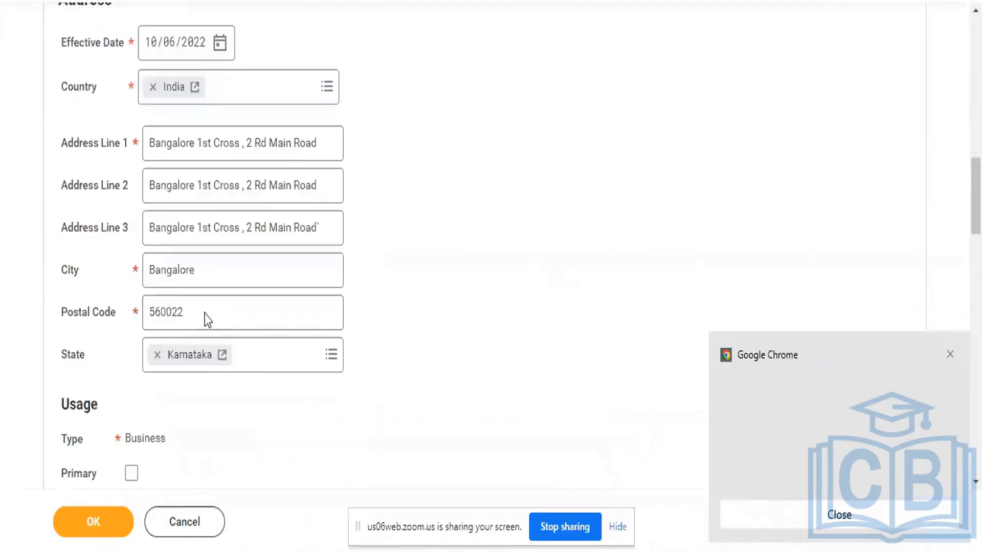
{"action": "scroll", "coordinate": [206, 319], "scroll_direction": "up", "scroll_amount": 5}
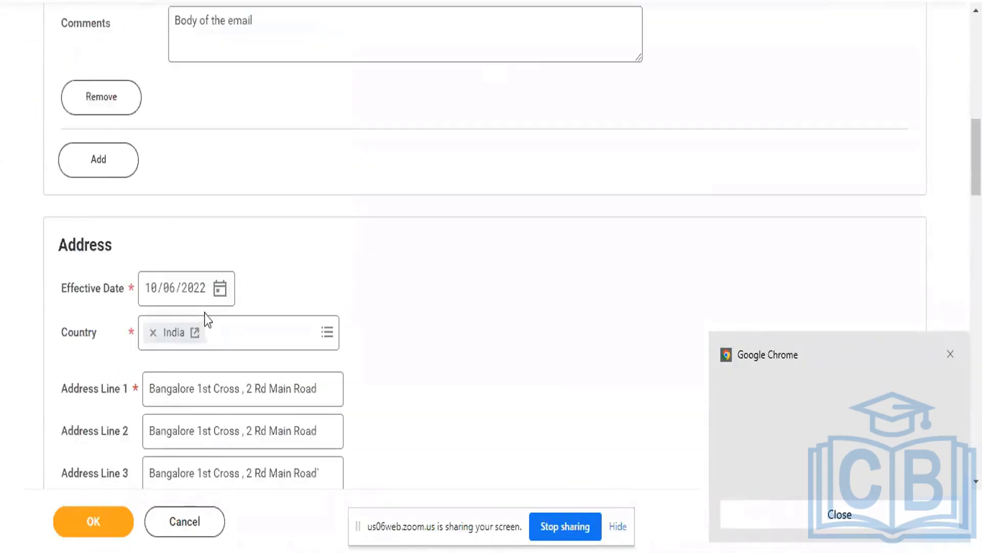
{"action": "scroll", "coordinate": [207, 320], "scroll_direction": "up", "scroll_amount": 10}
{"action": "left_click", "coordinate": [251, 178]}
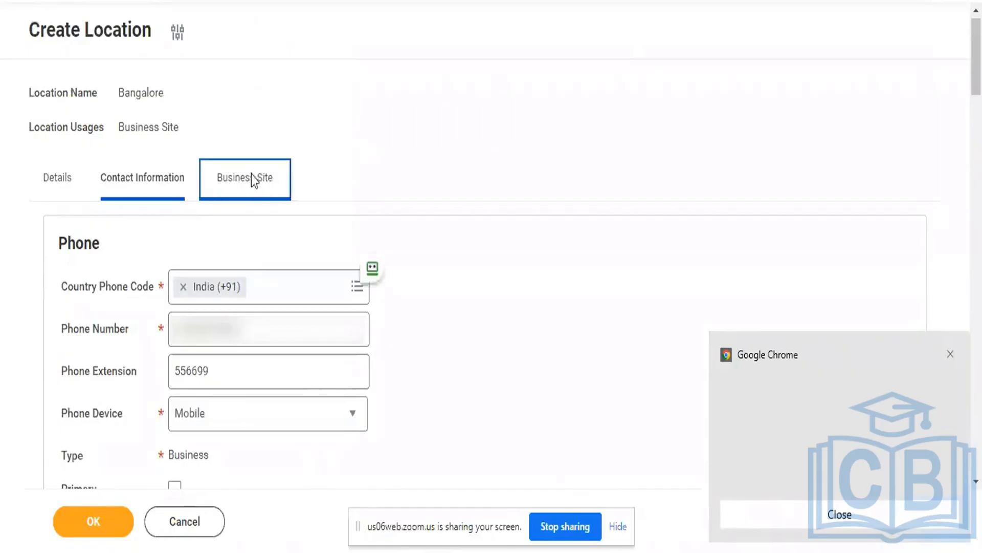
Step: Search time profiles for '24' and select 24 hours HM
{"action": "scroll", "coordinate": [520, 229], "scroll_direction": "down", "scroll_amount": 2}
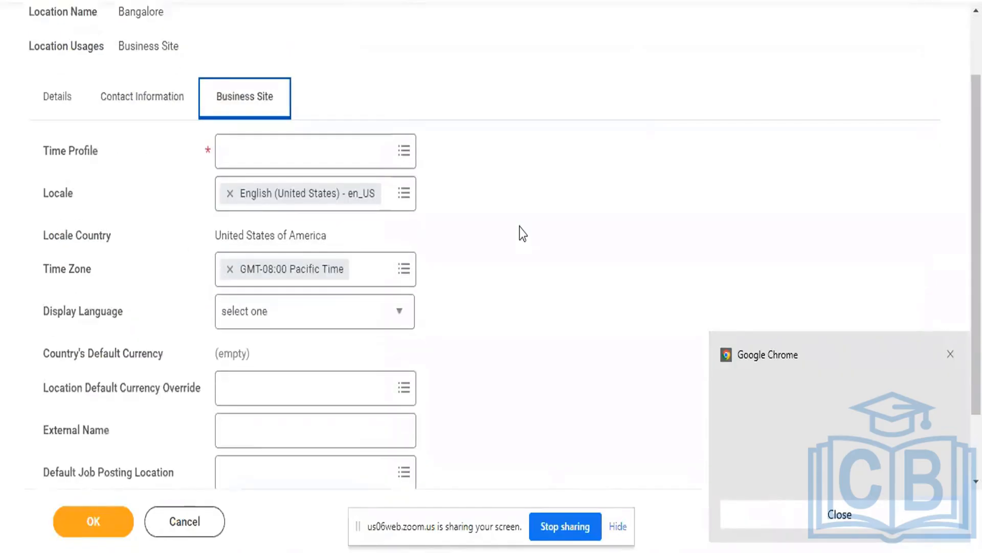
{"action": "left_click", "coordinate": [402, 151]}
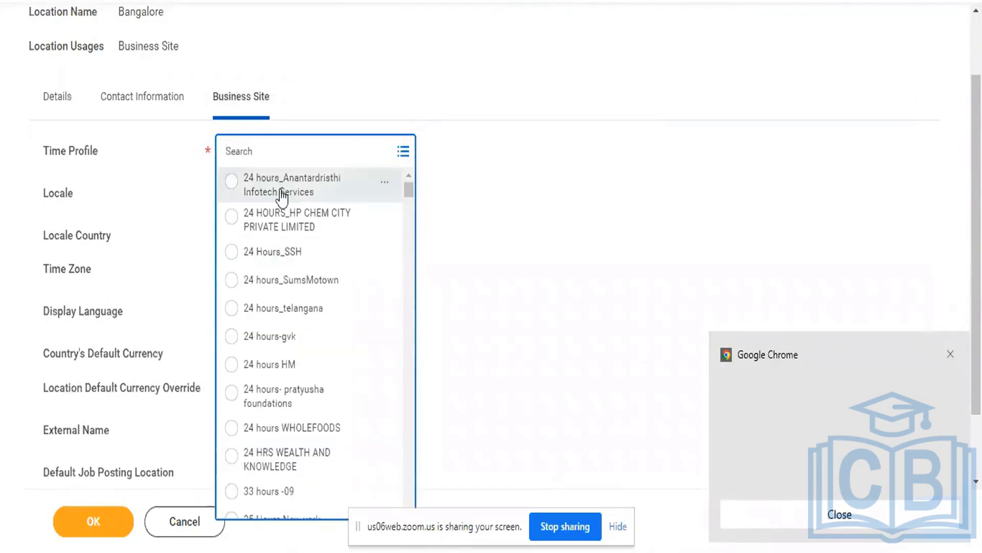
{"action": "scroll", "coordinate": [314, 314], "scroll_direction": "down", "scroll_amount": 7}
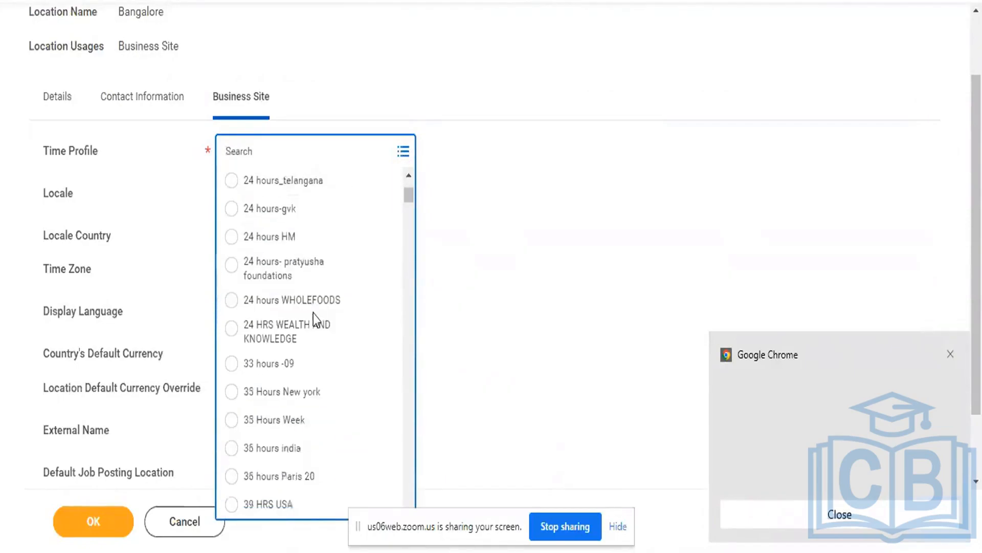
{"action": "scroll", "coordinate": [314, 315], "scroll_direction": "down", "scroll_amount": 8}
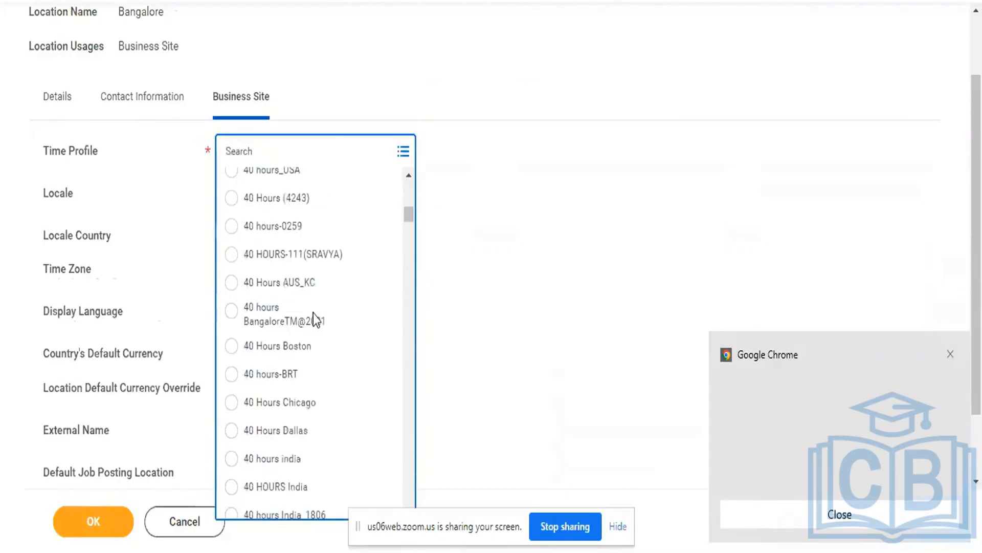
{"action": "scroll", "coordinate": [313, 314], "scroll_direction": "down", "scroll_amount": 10}
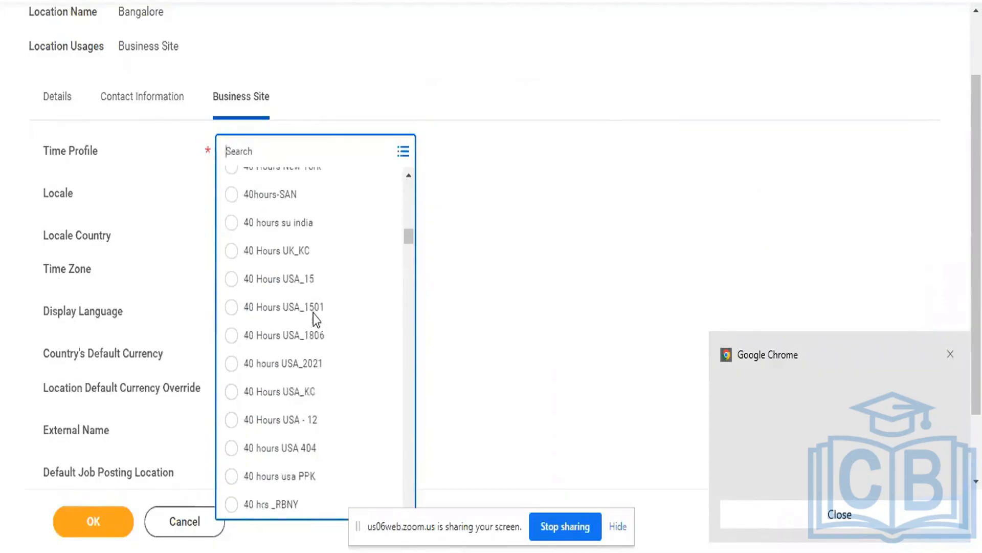
{"action": "scroll", "coordinate": [313, 314], "scroll_direction": "down", "scroll_amount": 3}
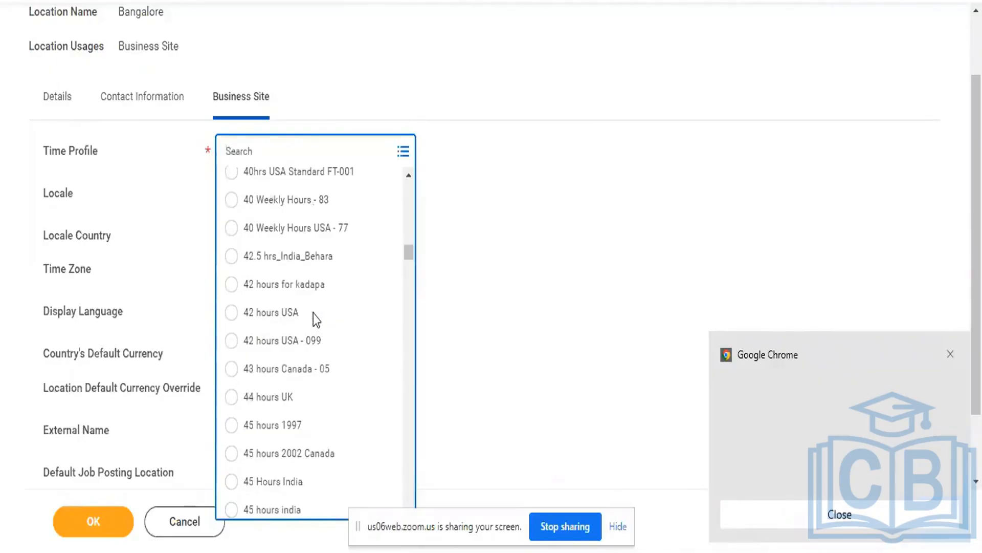
{"action": "scroll", "coordinate": [313, 313], "scroll_direction": "down", "scroll_amount": 20}
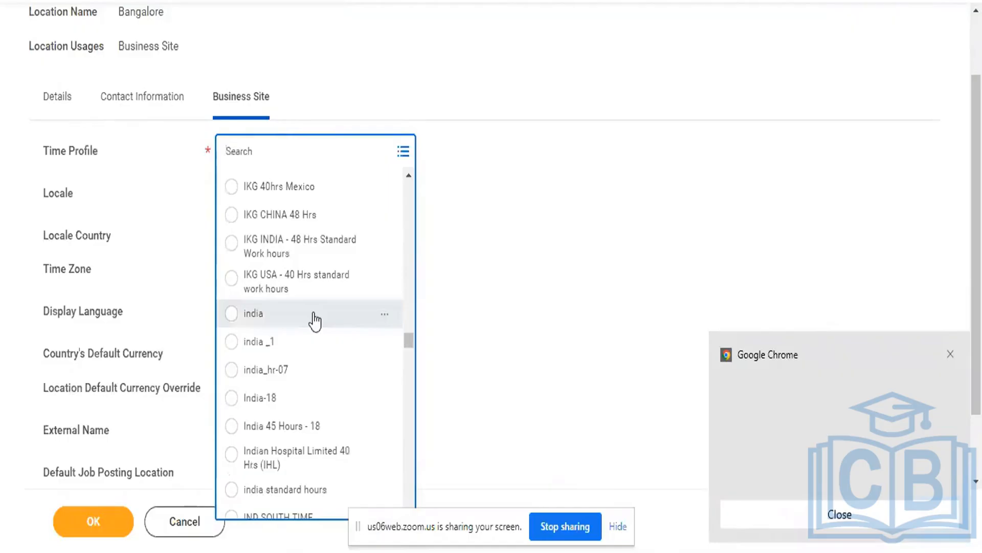
{"action": "scroll", "coordinate": [313, 313], "scroll_direction": "up", "scroll_amount": 20}
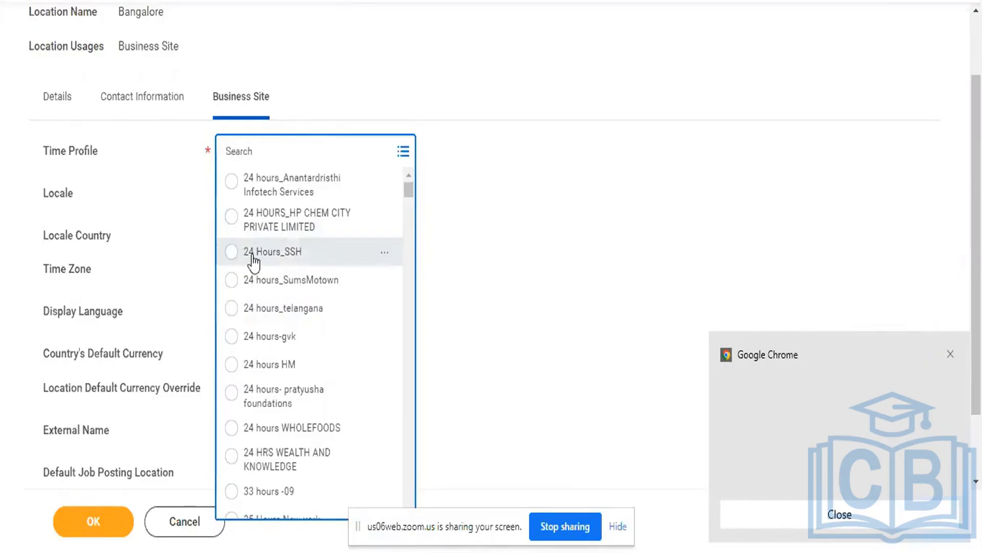
{"action": "type", "text": "2"}
{"action": "key", "text": "BackSpace"}
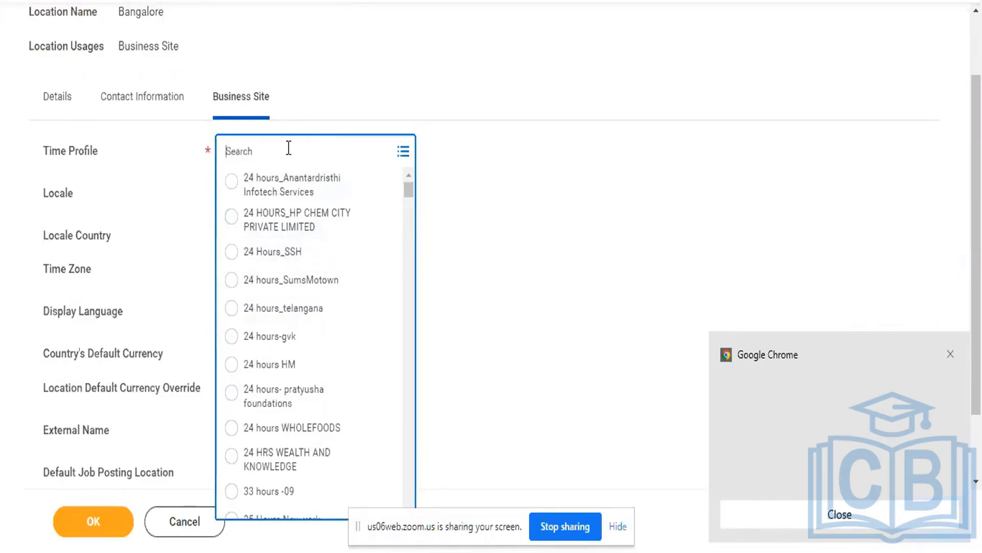
{"action": "type", "text": "24"}
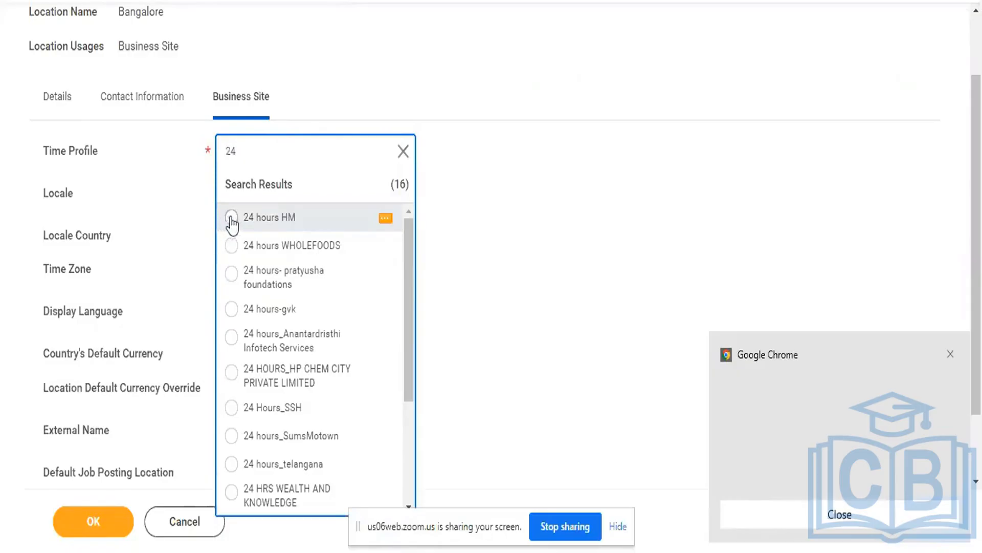
{"action": "left_click", "coordinate": [231, 218]}
{"action": "left_click", "coordinate": [542, 204]}
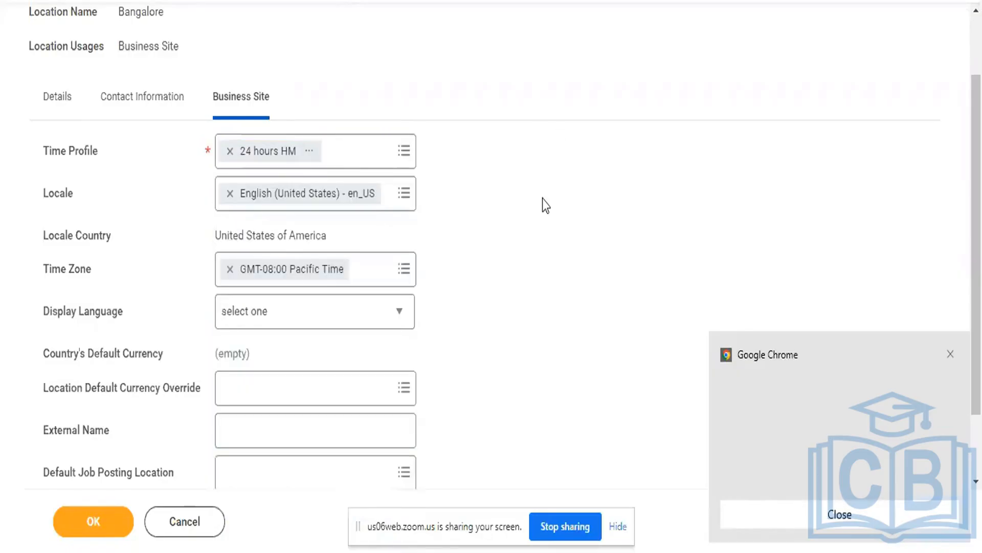
Step: Reselect English (United States) - en_US from all locales after an unmatched IND search
{"action": "scroll", "coordinate": [542, 204], "scroll_direction": "down", "scroll_amount": 2}
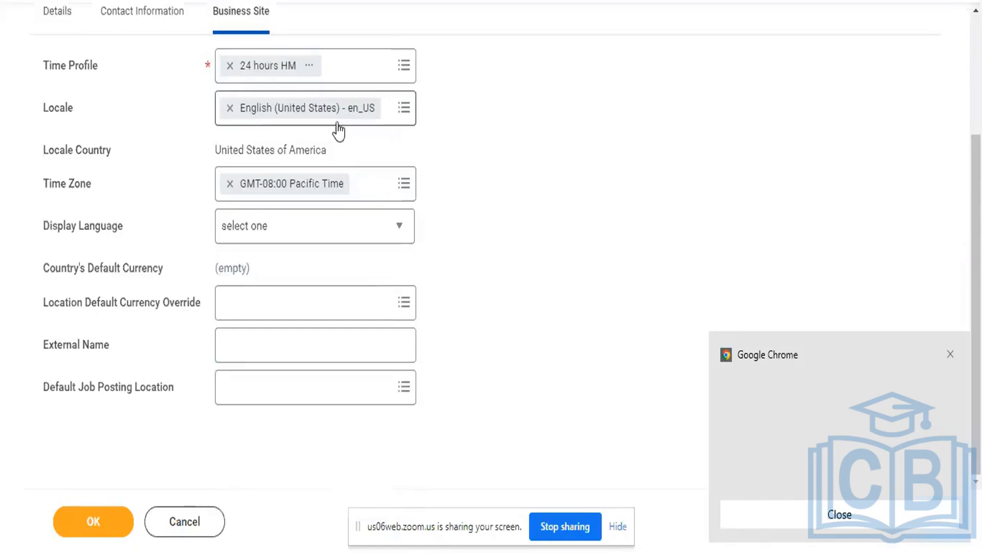
{"action": "left_click", "coordinate": [230, 109]}
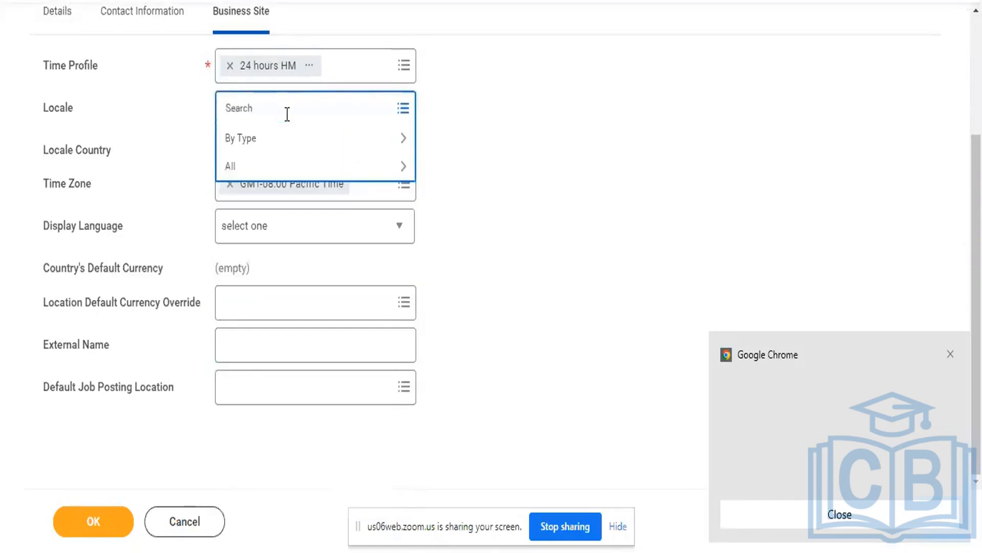
{"action": "type", "text": "IND"}
{"action": "key", "text": "Return"}
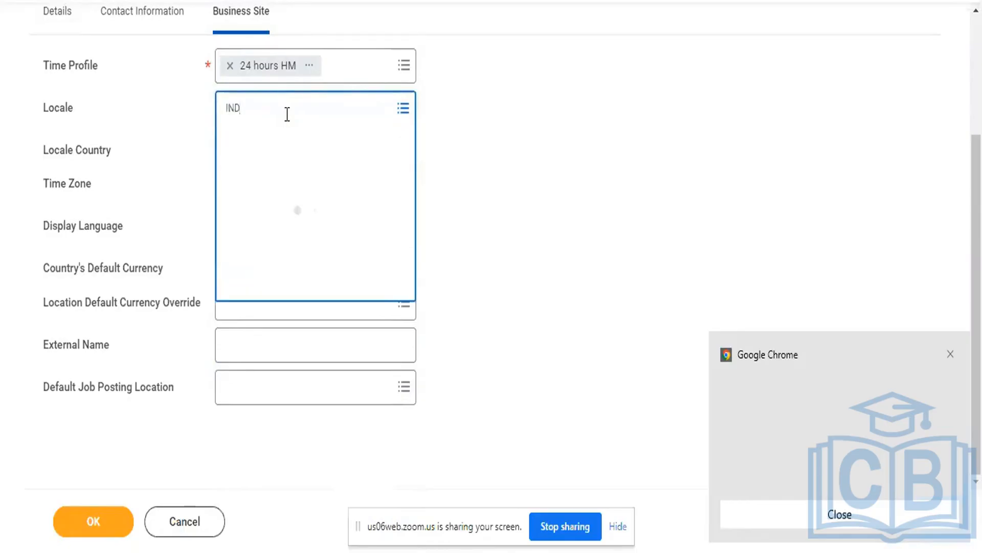
{"action": "key", "text": "BackSpace"}
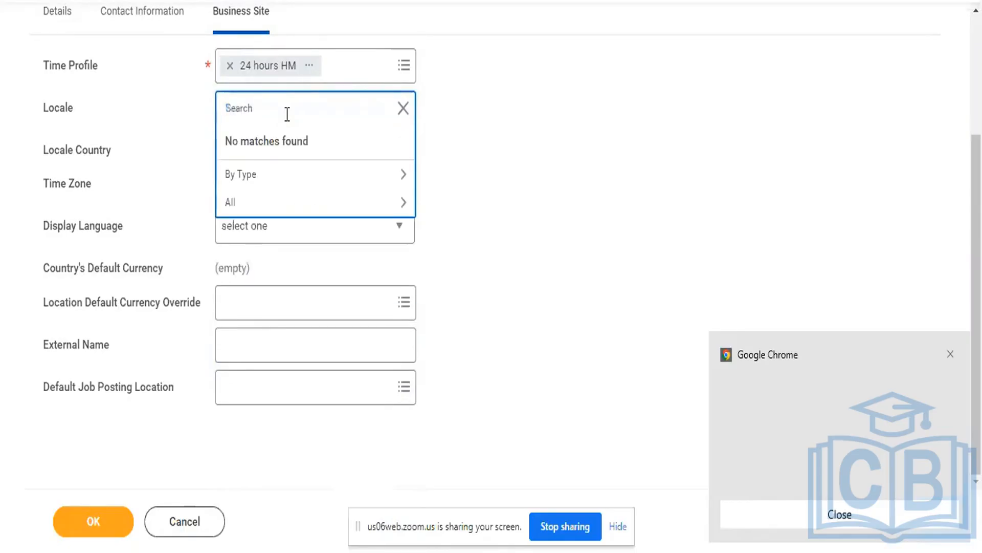
{"action": "left_click", "coordinate": [477, 119]}
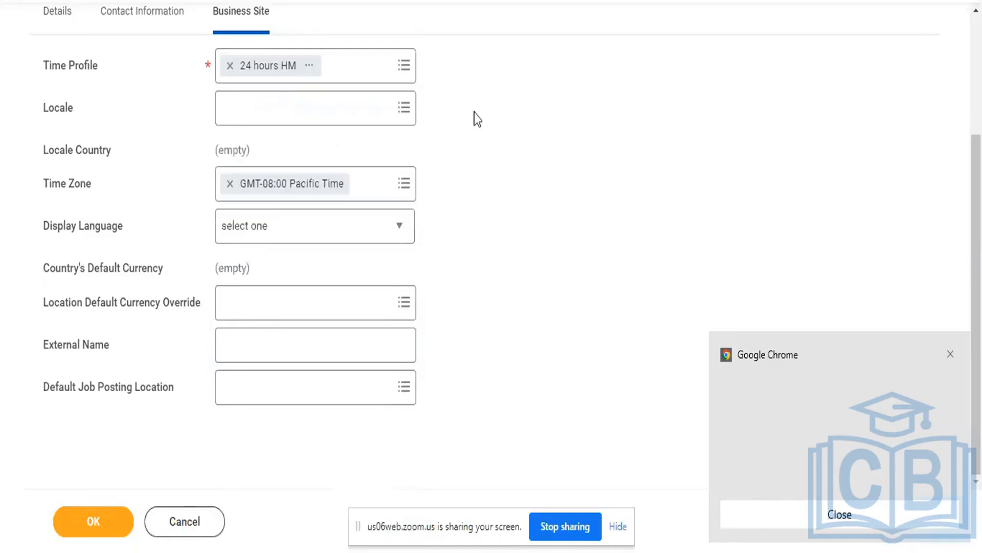
{"action": "left_click", "coordinate": [416, 118]}
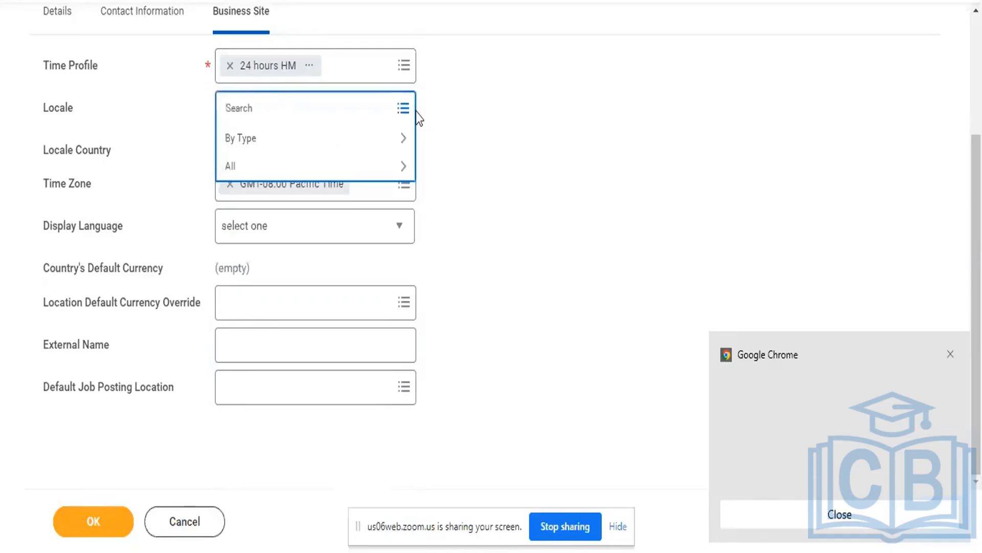
{"action": "left_click", "coordinate": [296, 177]}
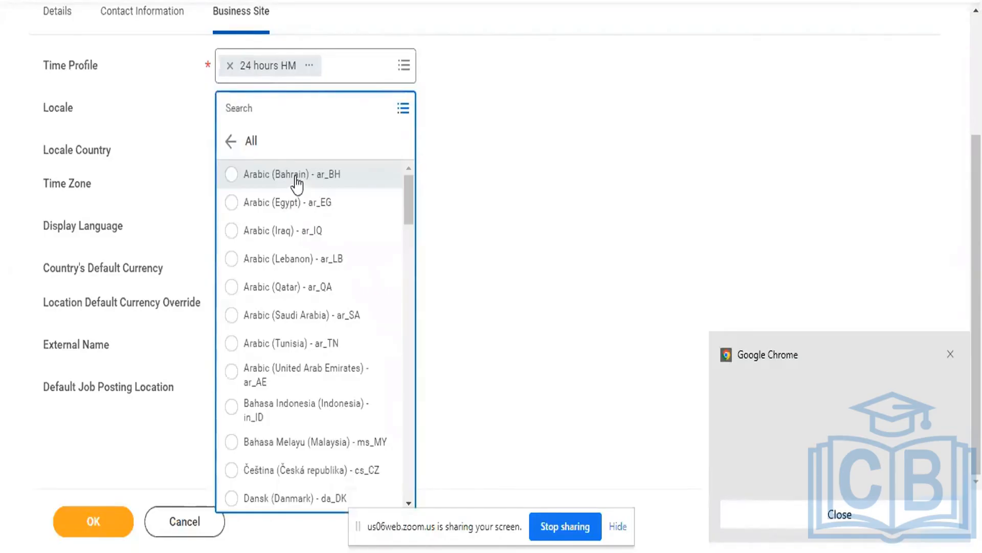
{"action": "scroll", "coordinate": [286, 326], "scroll_direction": "down", "scroll_amount": 10}
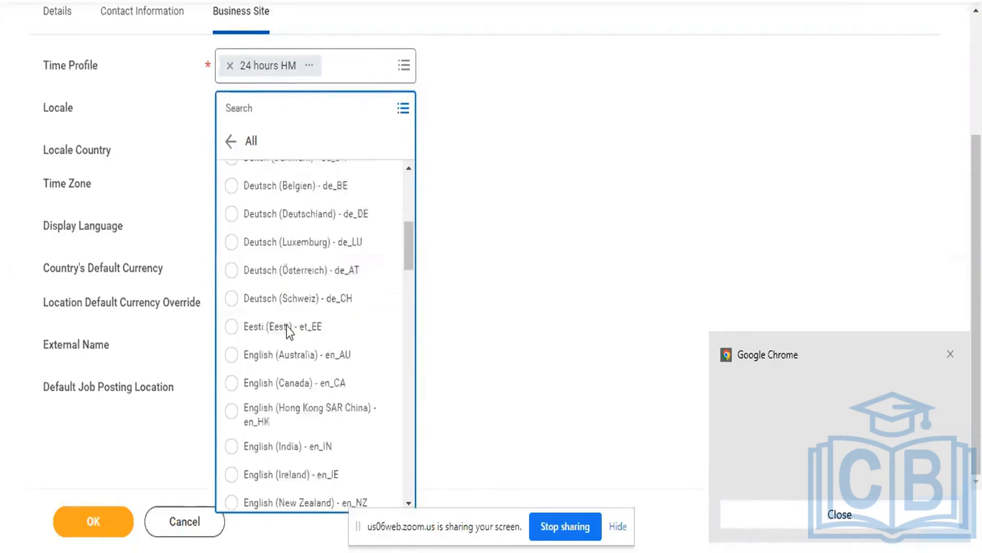
{"action": "scroll", "coordinate": [286, 327], "scroll_direction": "down", "scroll_amount": 3}
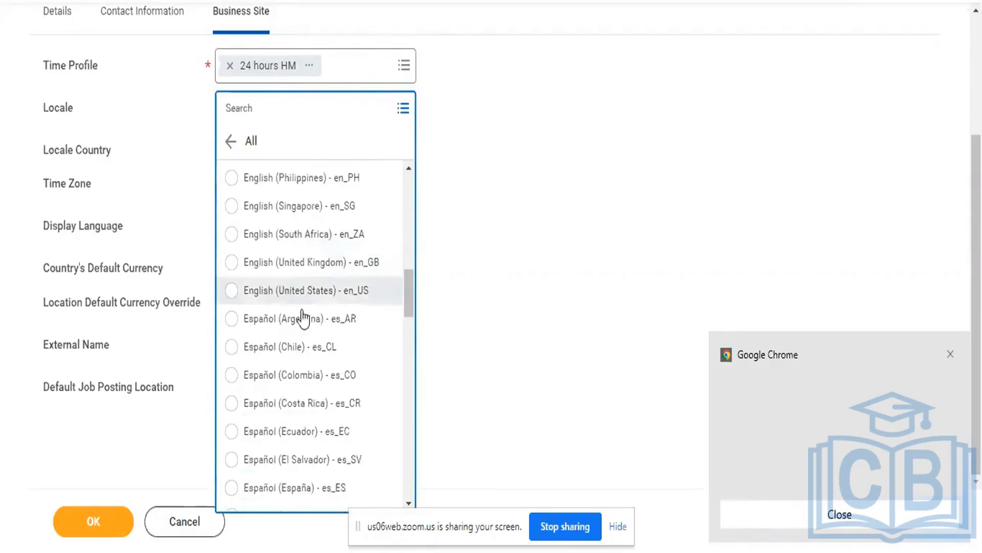
{"action": "left_click", "coordinate": [231, 291]}
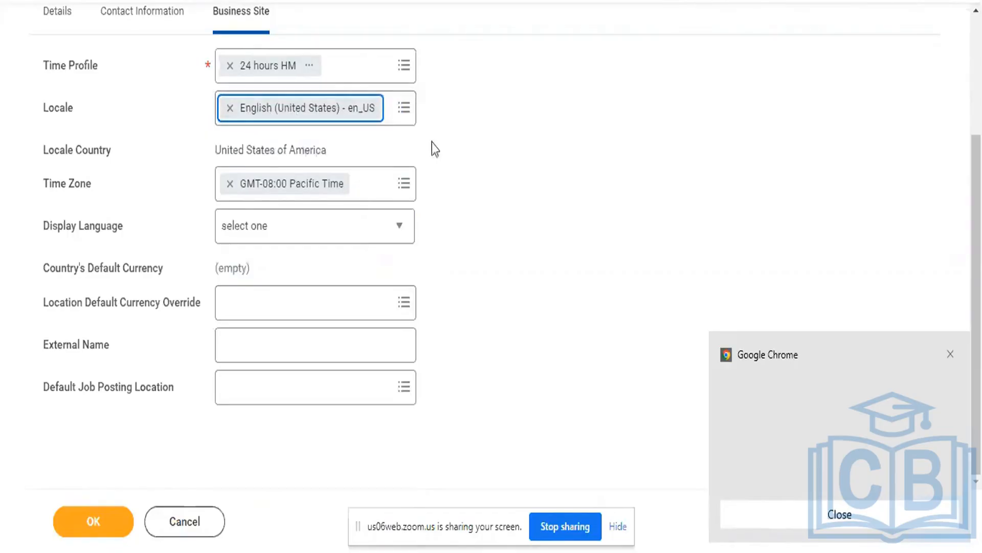
{"action": "left_click", "coordinate": [453, 153]}
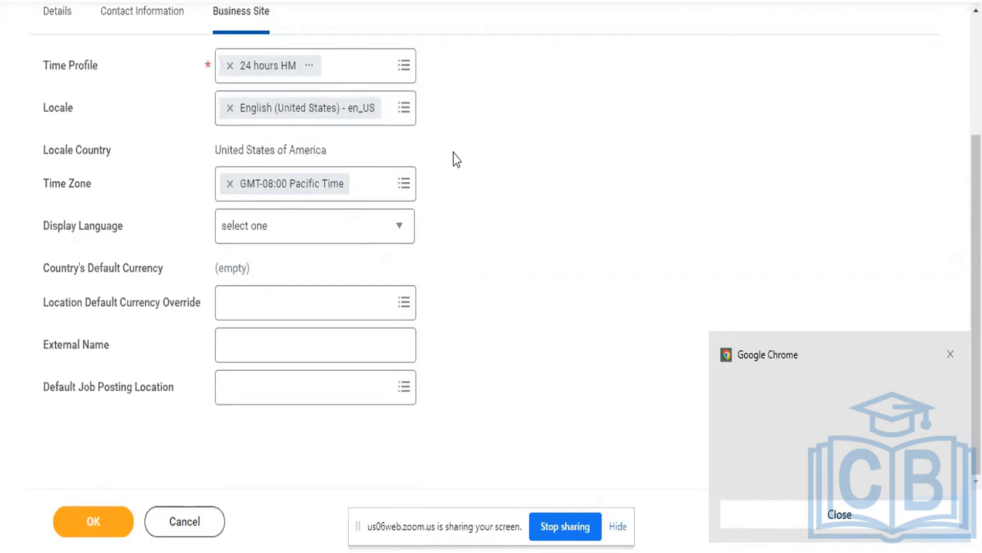
{"action": "left_click", "coordinate": [345, 226]}
{"action": "left_click", "coordinate": [344, 226]}
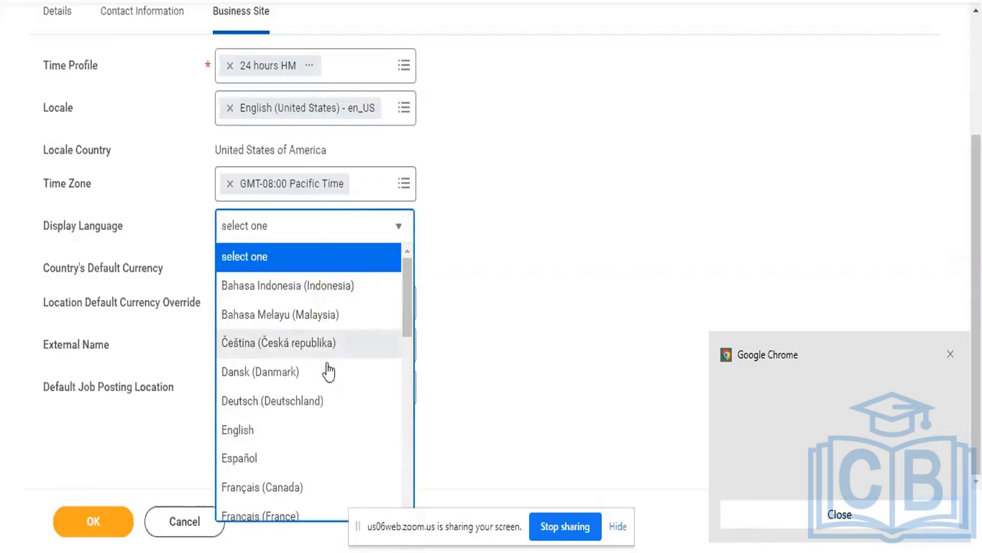
Step: Choose English display language, INR currency override, and external name 'CF Software Pvt Ltd'
{"action": "left_click", "coordinate": [270, 430]}
{"action": "left_click", "coordinate": [569, 275]}
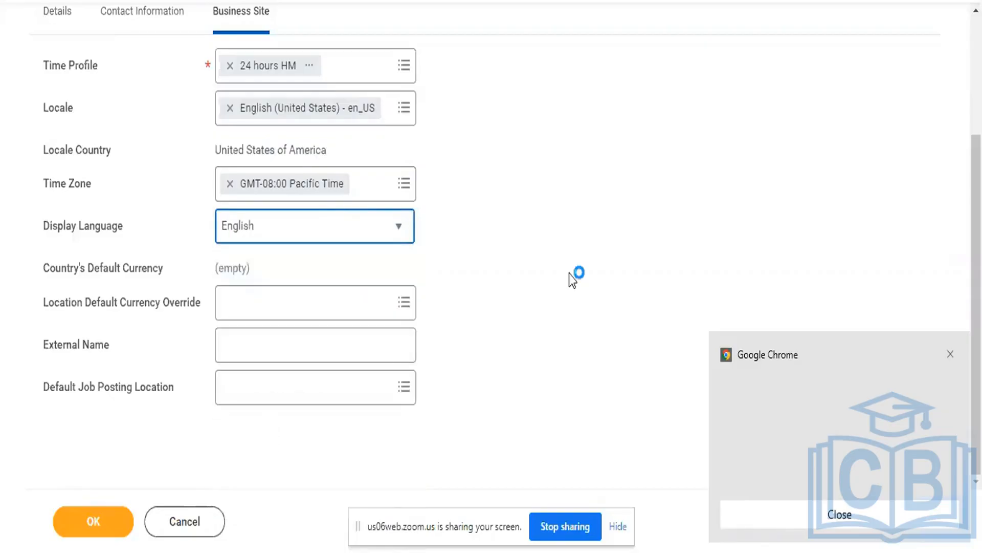
{"action": "mouse_move", "coordinate": [367, 307]}
{"action": "left_click", "coordinate": [367, 306]}
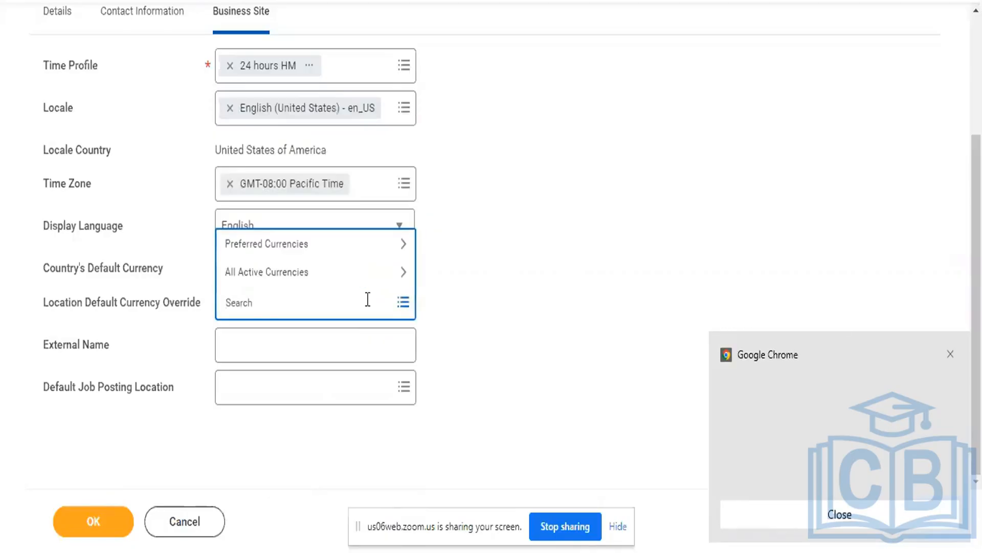
{"action": "type", "text": "IND"}
{"action": "key", "text": "Return"}
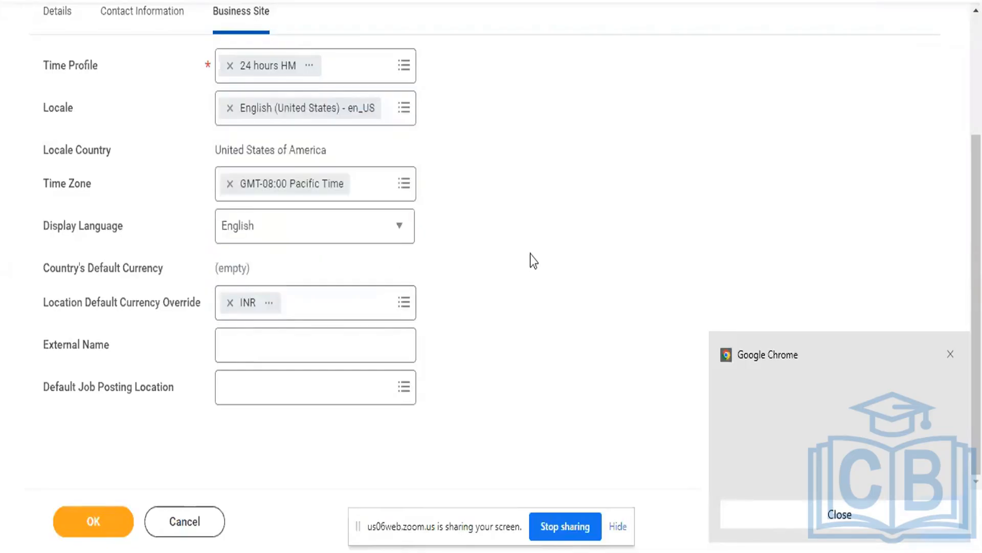
{"action": "left_click", "coordinate": [306, 341]}
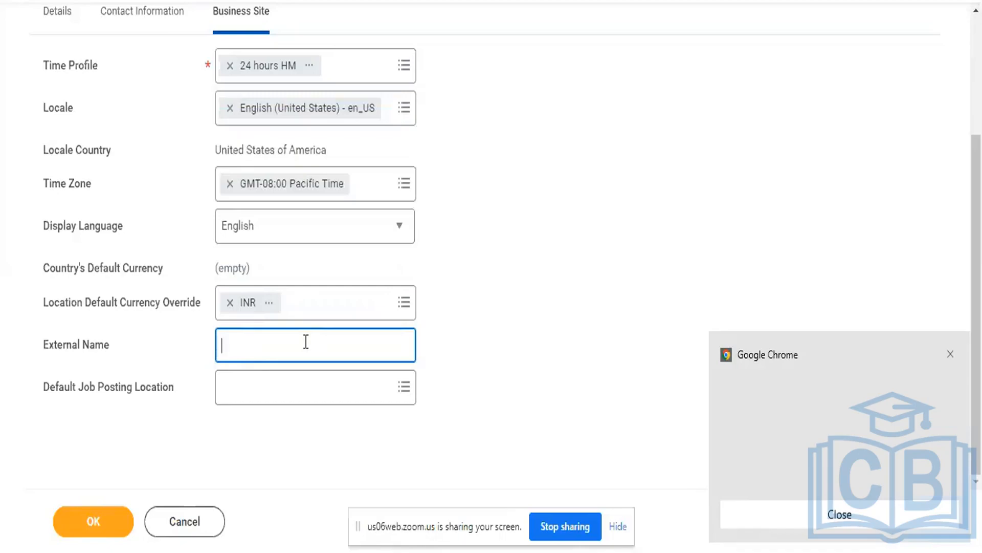
{"action": "type", "text": "CF Software Pvt Ltd"}
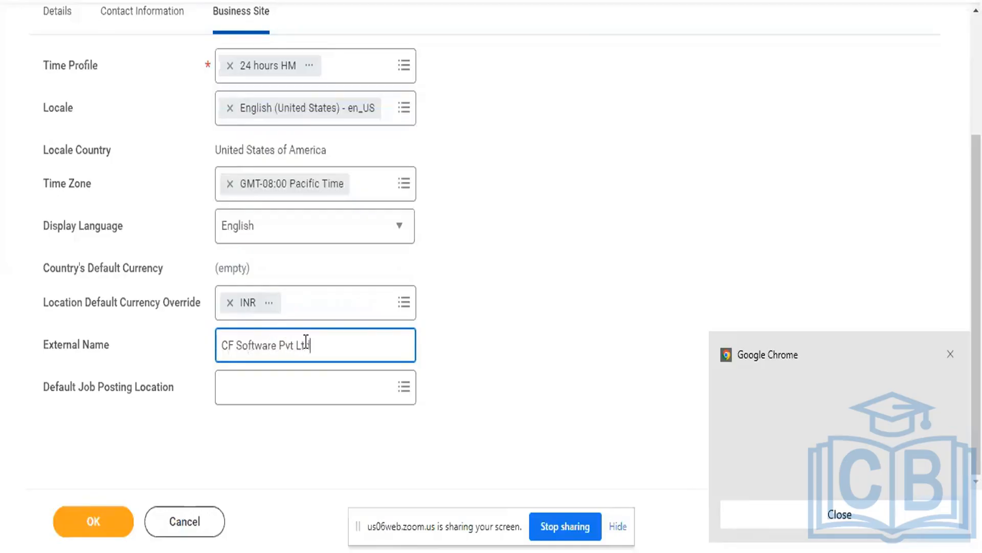
Step: Search 'Bang' in Default Job Posting Location and choose BANGALORE from the results
{"action": "left_click", "coordinate": [348, 387]}
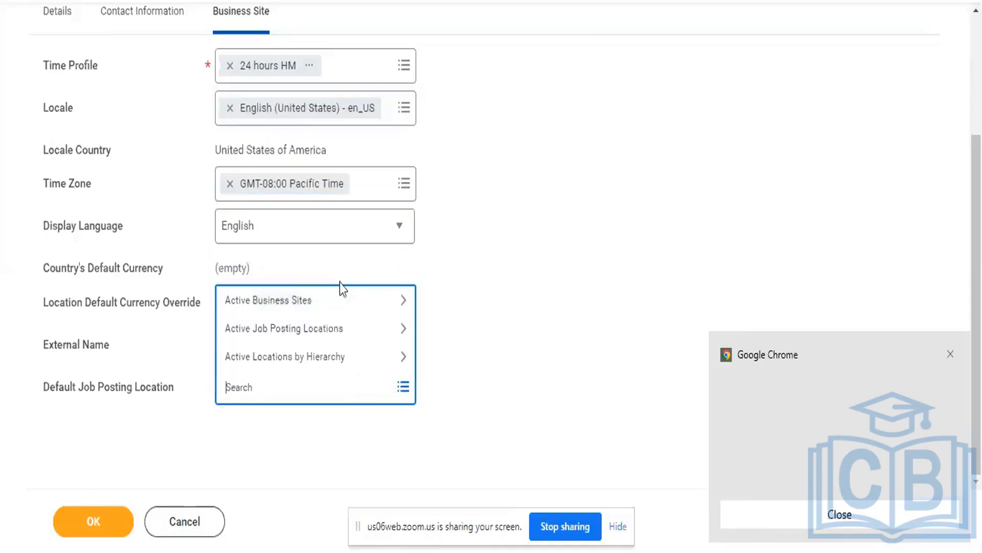
{"action": "left_click", "coordinate": [293, 361]}
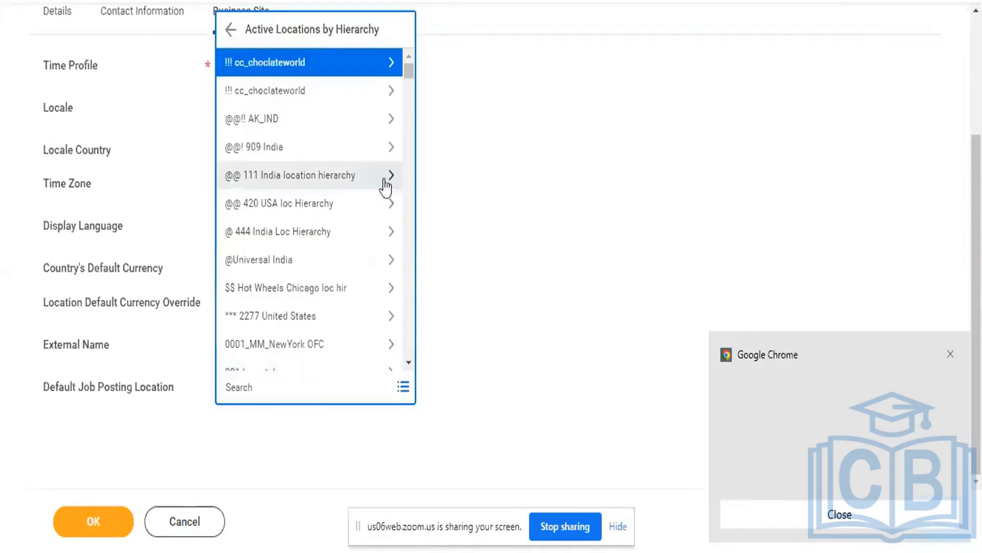
{"action": "left_click", "coordinate": [277, 151]}
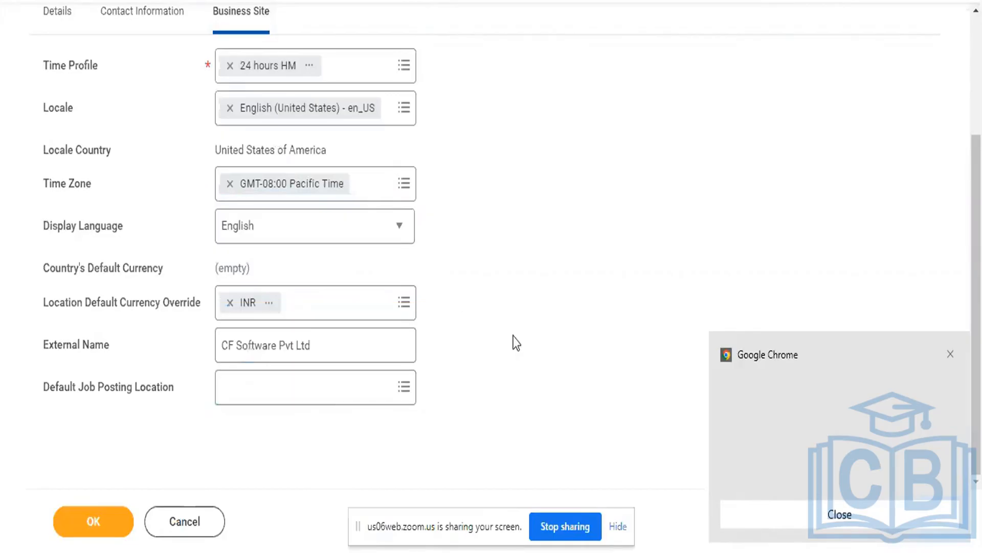
{"action": "left_click", "coordinate": [296, 393]}
{"action": "type", "text": "Bngalore"}
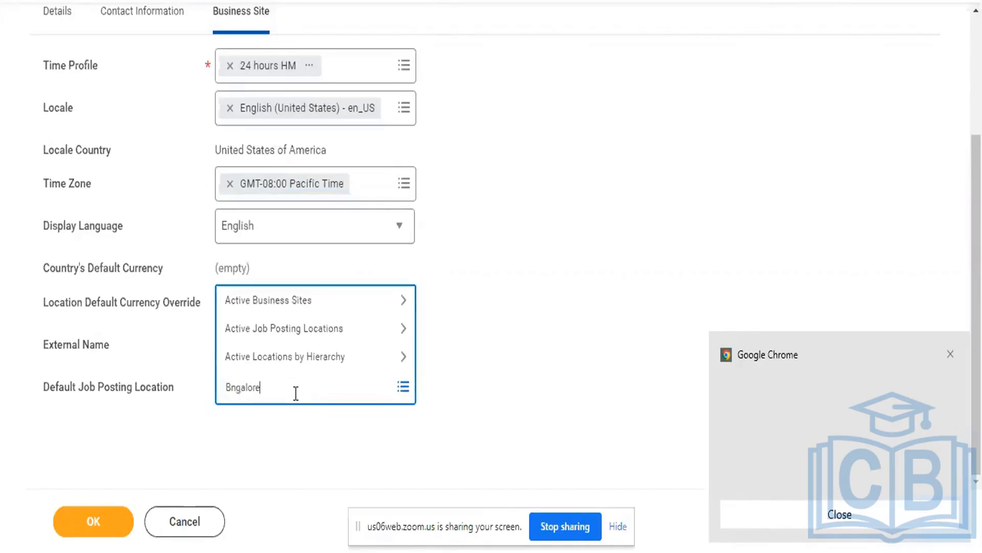
{"action": "key", "text": "Return"}
{"action": "key", "text": "BackSpace"}
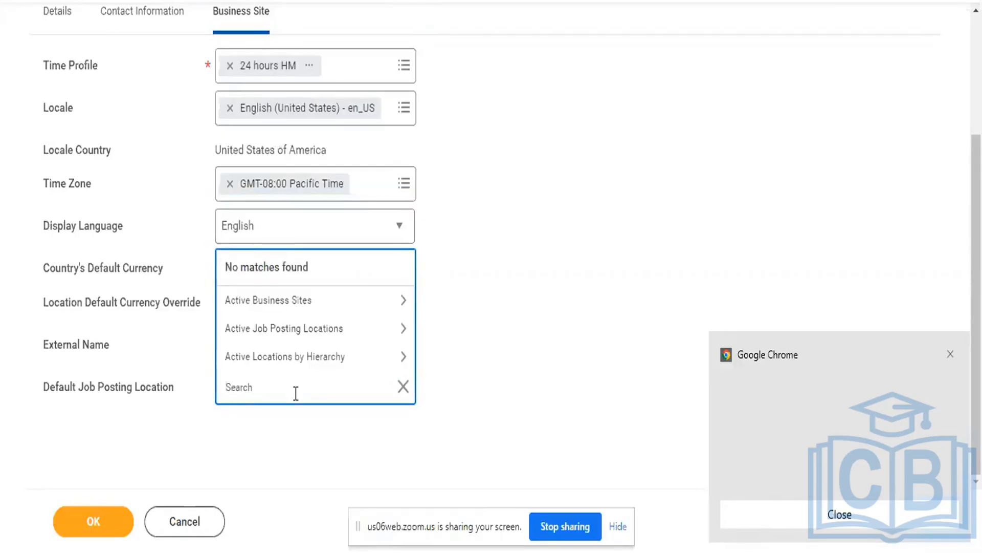
{"action": "type", "text": "Bang"}
{"action": "key", "text": "Return"}
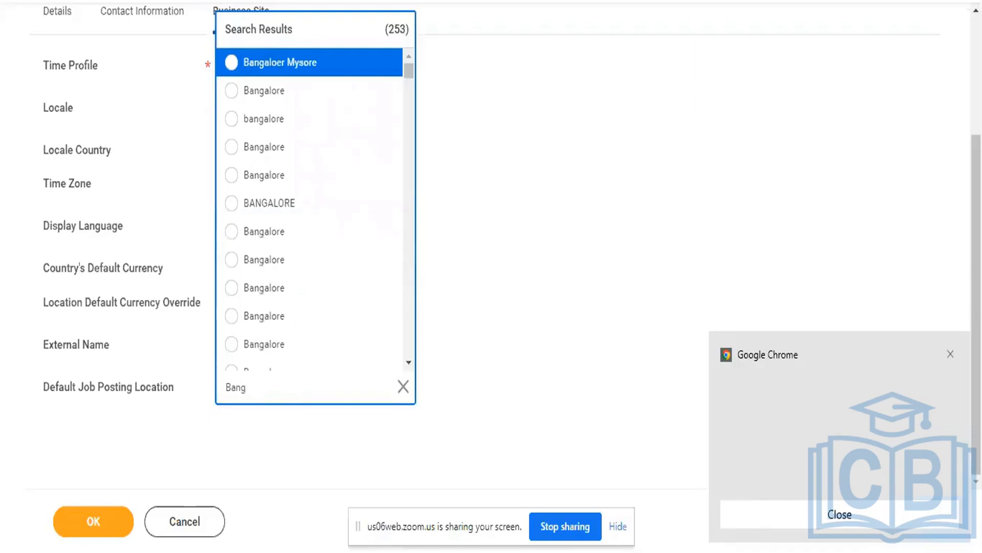
{"action": "left_click", "coordinate": [231, 204]}
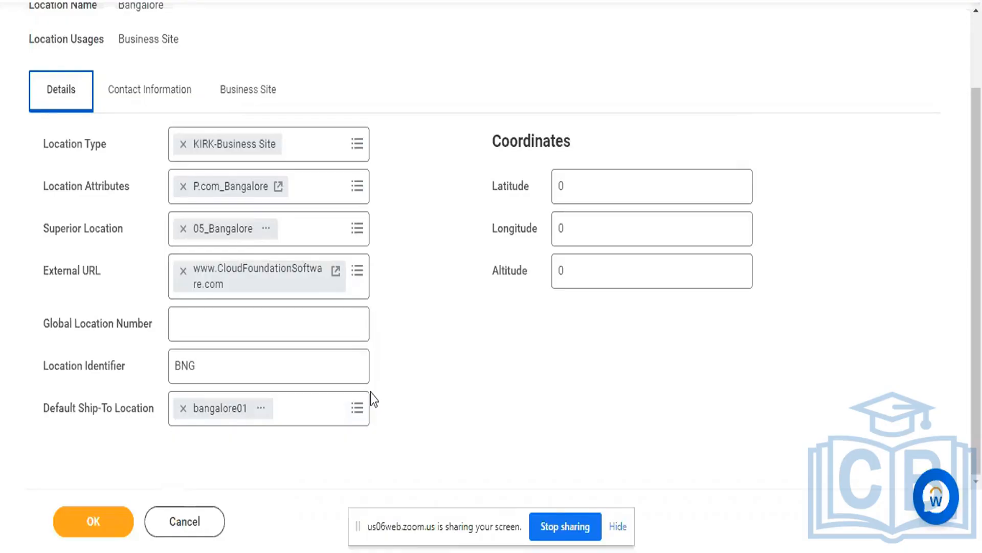
Step: Submit the location and review the three errors requiring Primary phone, address and email
{"action": "left_click", "coordinate": [101, 520]}
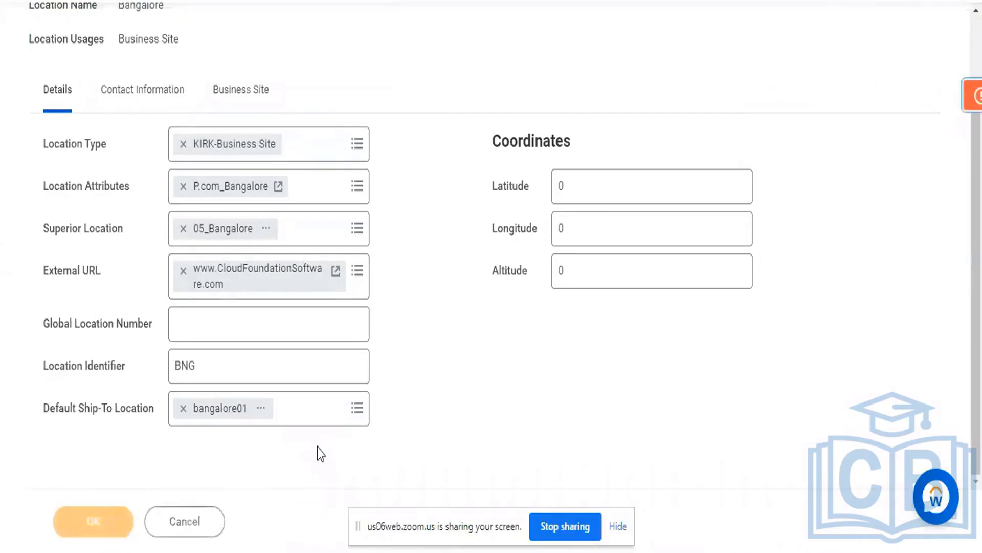
{"action": "left_click", "coordinate": [863, 100]}
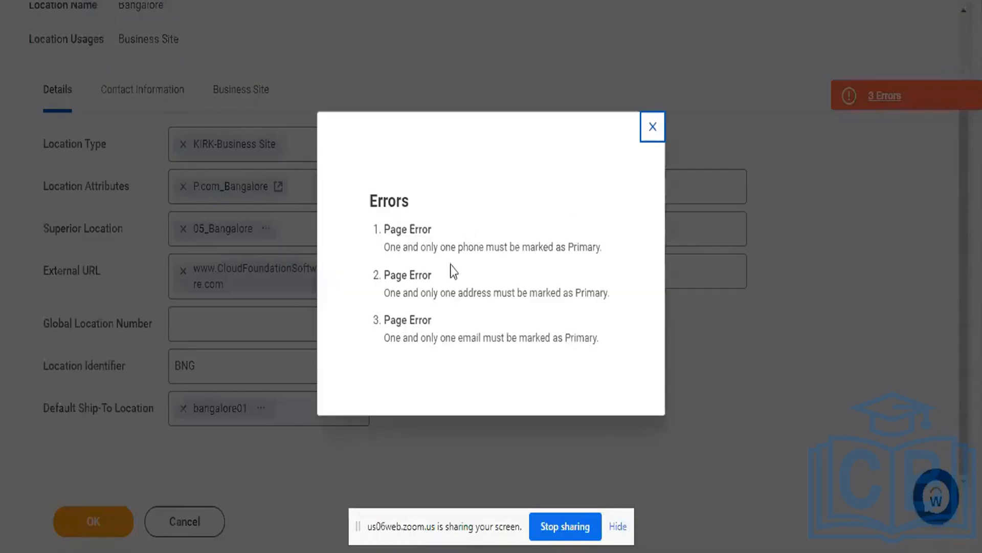
{"action": "left_click", "coordinate": [475, 246]}
{"action": "triple_click", "coordinate": [474, 246]}
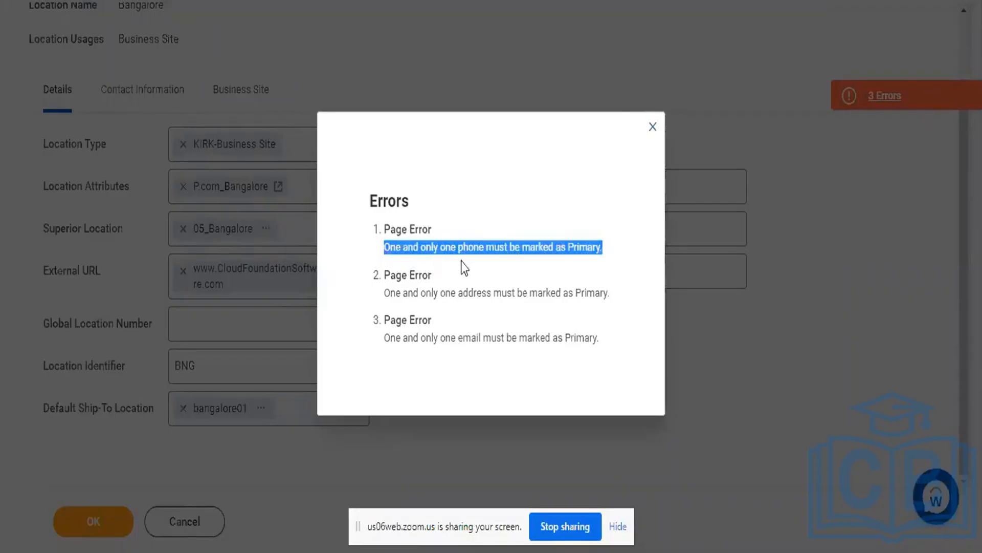
{"action": "triple_click", "coordinate": [422, 294]}
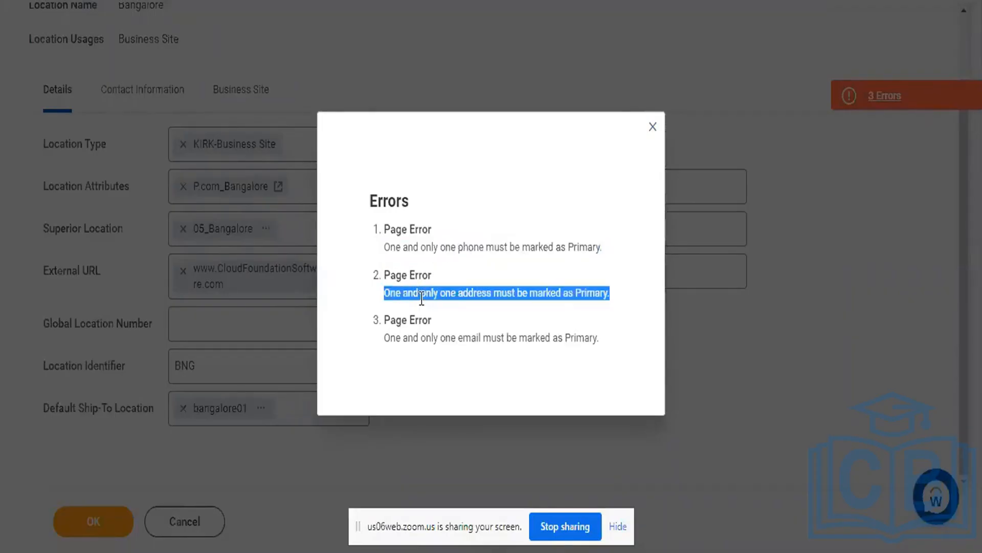
{"action": "triple_click", "coordinate": [412, 347]}
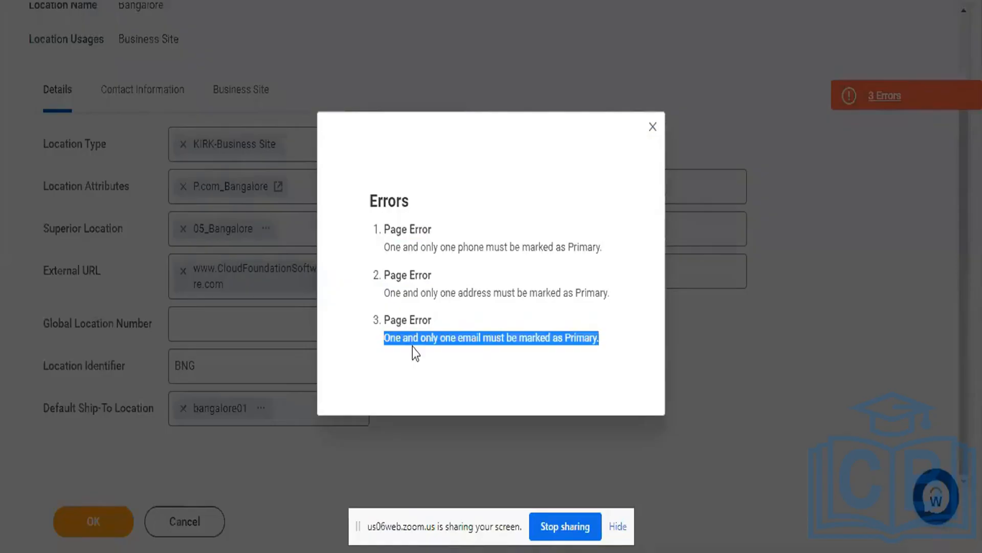
Step: Close the errors and mark the location's phone number as Primary under Contact Information
{"action": "left_click", "coordinate": [652, 128]}
{"action": "left_click", "coordinate": [164, 91]}
{"action": "scroll", "coordinate": [485, 336], "scroll_direction": "down", "scroll_amount": 3}
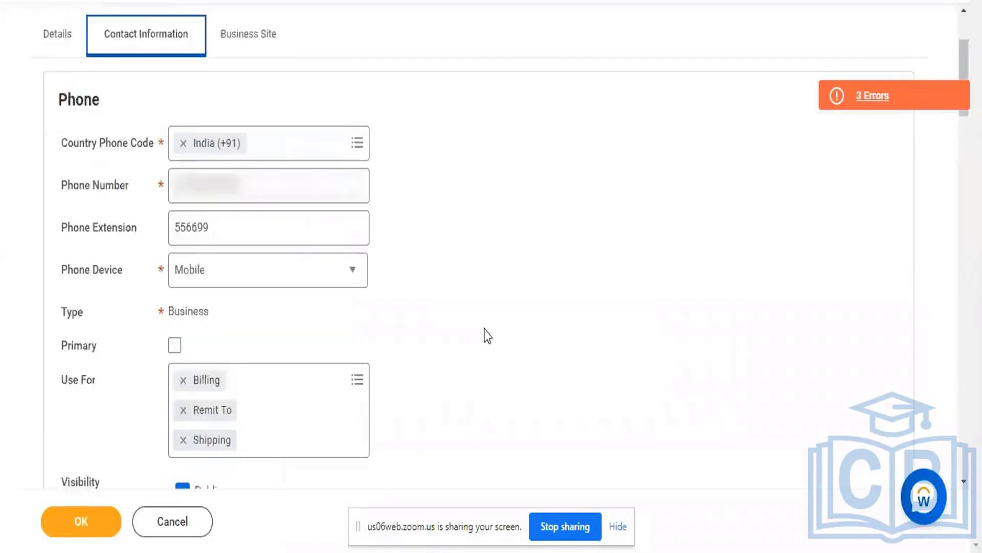
{"action": "left_click", "coordinate": [176, 251]}
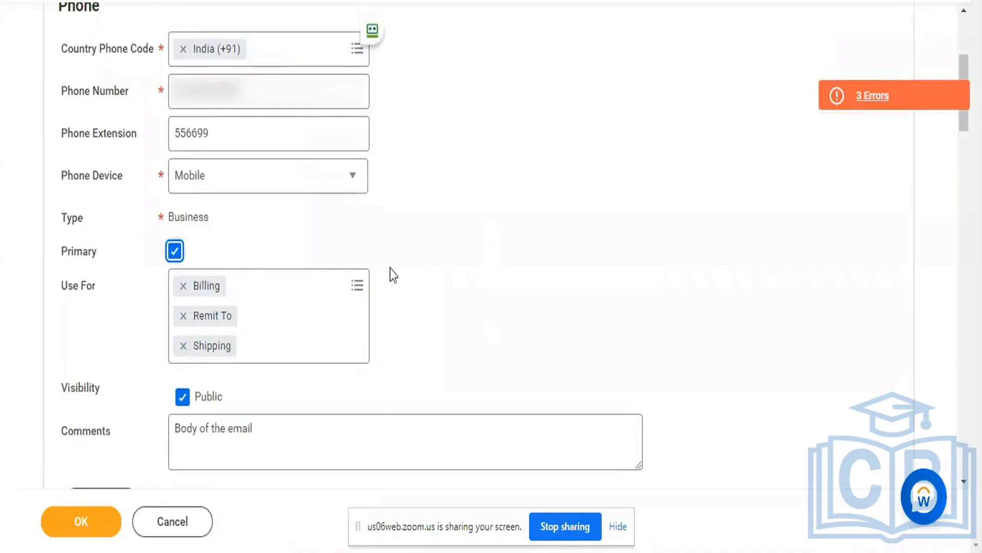
{"action": "scroll", "coordinate": [454, 274], "scroll_direction": "down", "scroll_amount": 10}
{"action": "scroll", "coordinate": [457, 278], "scroll_direction": "down", "scroll_amount": 9}
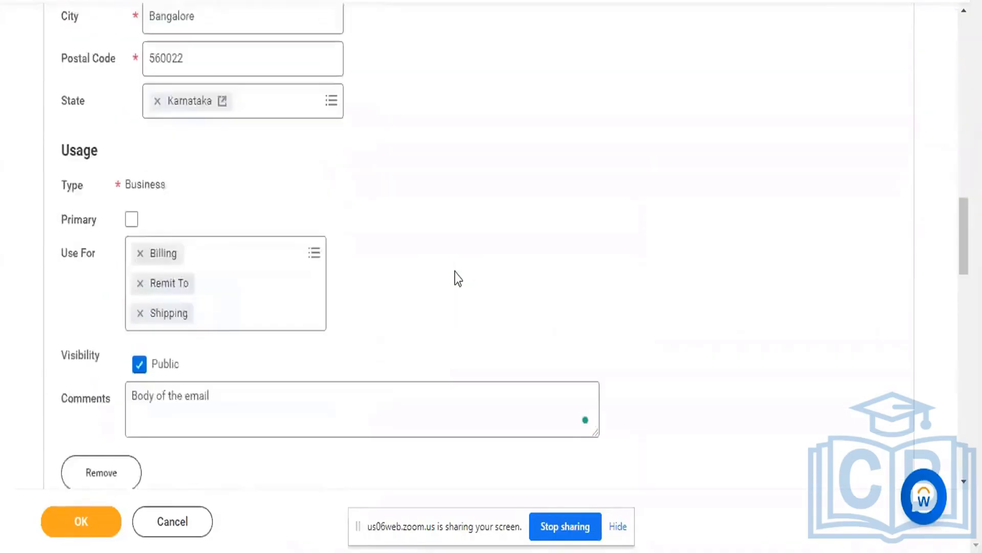
Step: Mark the address and email as Primary, then scroll back to the top of the form
{"action": "left_click", "coordinate": [132, 214]}
{"action": "scroll", "coordinate": [348, 207], "scroll_direction": "down", "scroll_amount": 13}
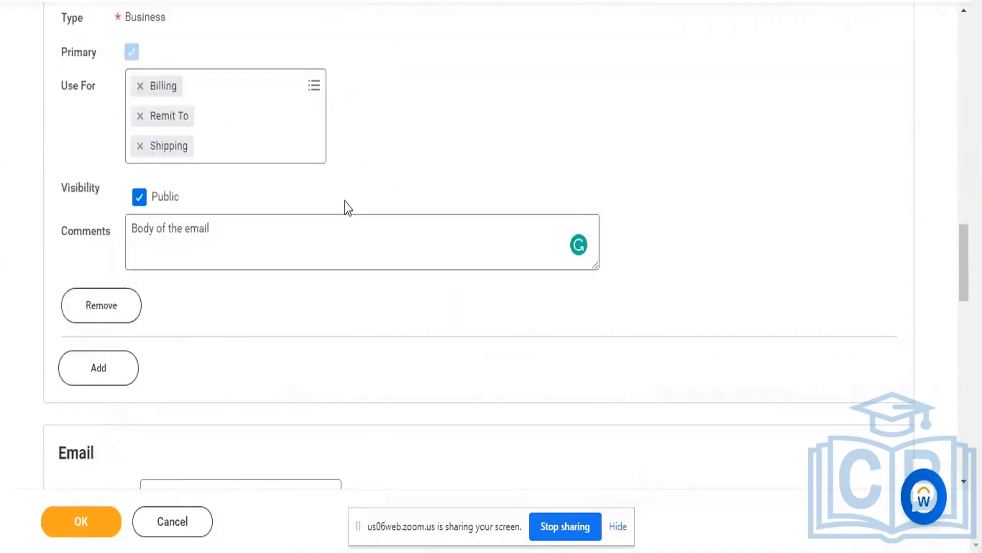
{"action": "left_click", "coordinate": [147, 65]}
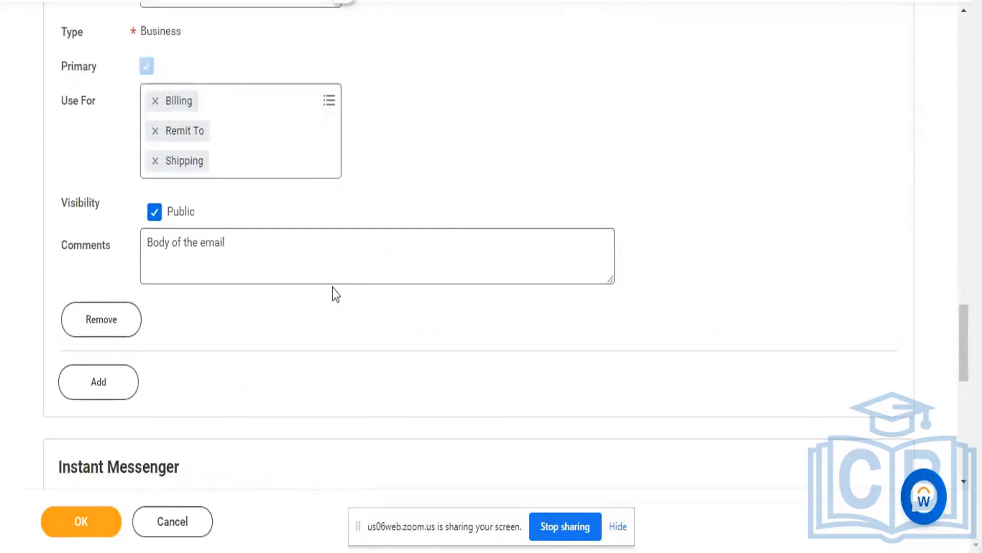
{"action": "scroll", "coordinate": [333, 289], "scroll_direction": "up", "scroll_amount": 11}
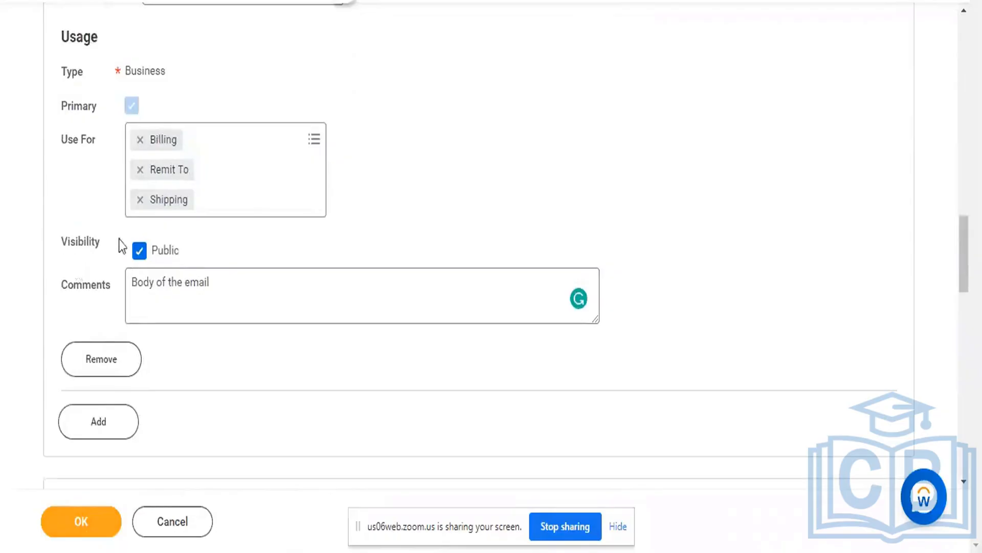
{"action": "scroll", "coordinate": [168, 262], "scroll_direction": "up", "scroll_amount": 6}
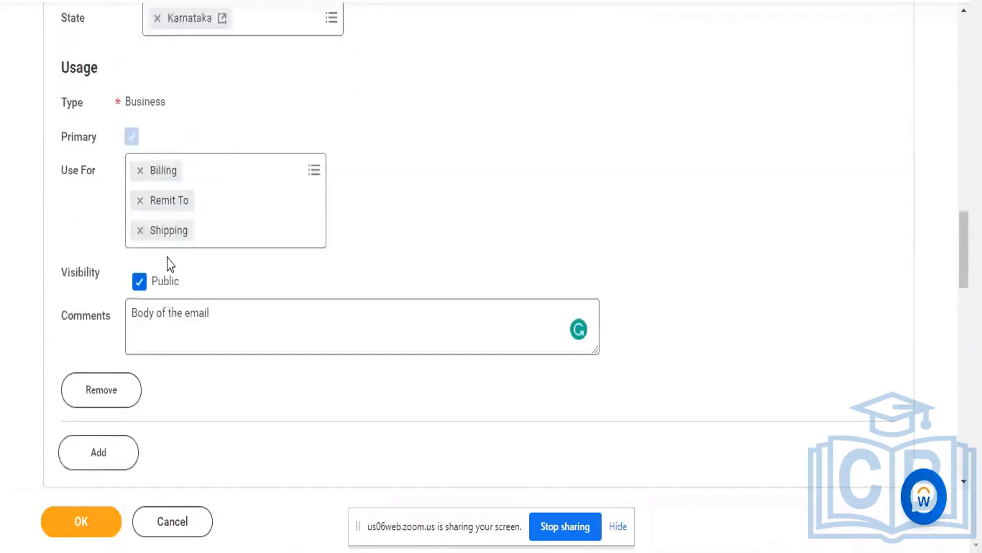
{"action": "scroll", "coordinate": [168, 255], "scroll_direction": "up", "scroll_amount": 10}
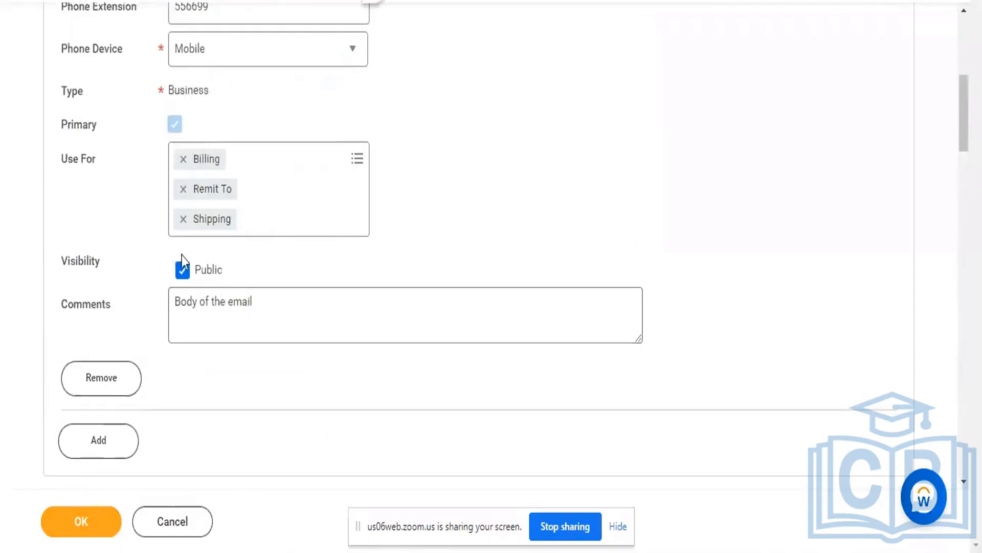
{"action": "scroll", "coordinate": [249, 226], "scroll_direction": "up", "scroll_amount": 3}
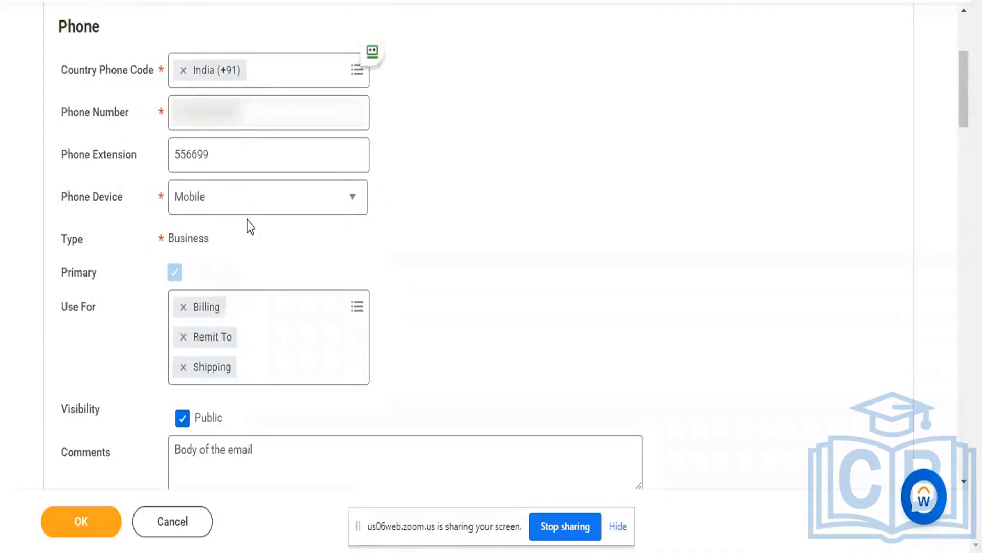
{"action": "scroll", "coordinate": [250, 226], "scroll_direction": "up", "scroll_amount": 1}
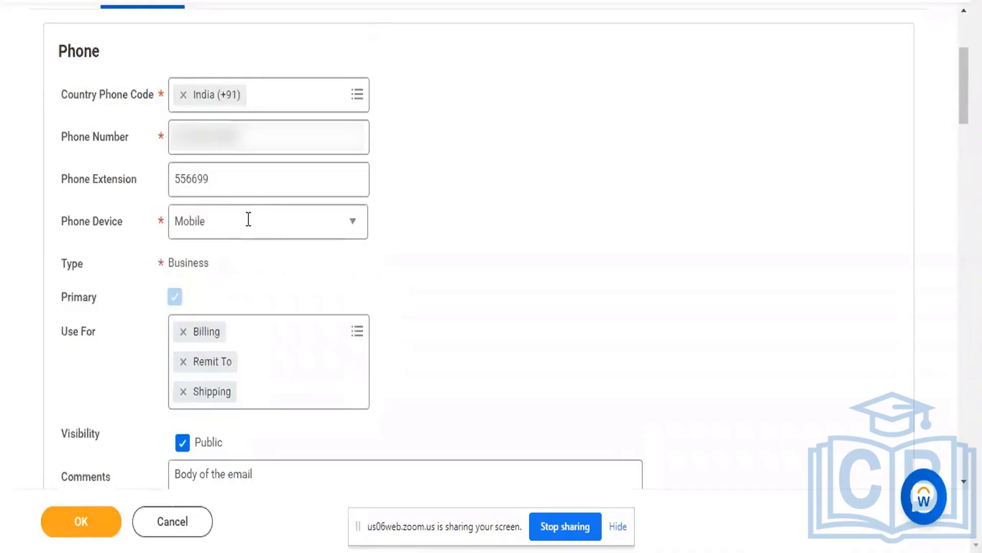
{"action": "scroll", "coordinate": [248, 219], "scroll_direction": "up", "scroll_amount": 2}
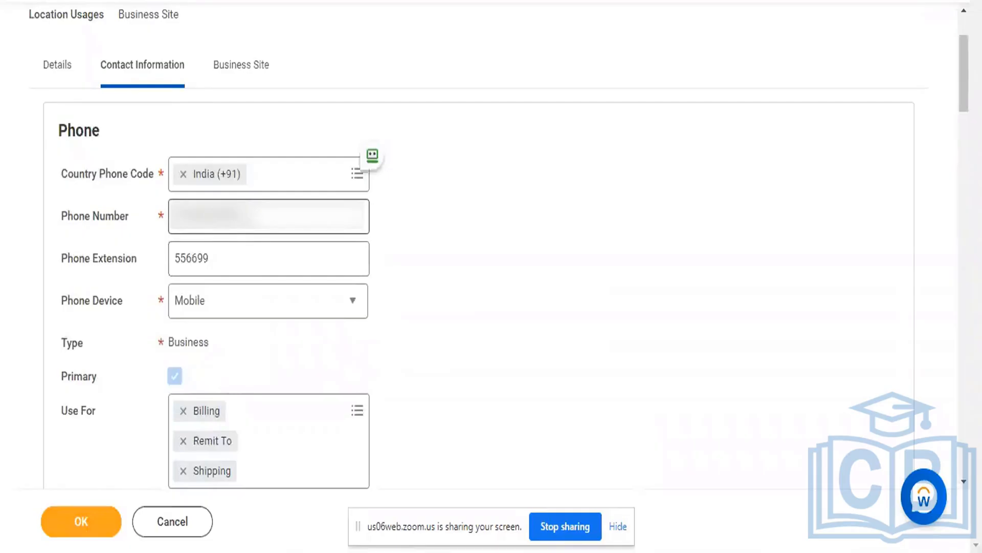
{"action": "scroll", "coordinate": [249, 225], "scroll_direction": "up", "scroll_amount": 3}
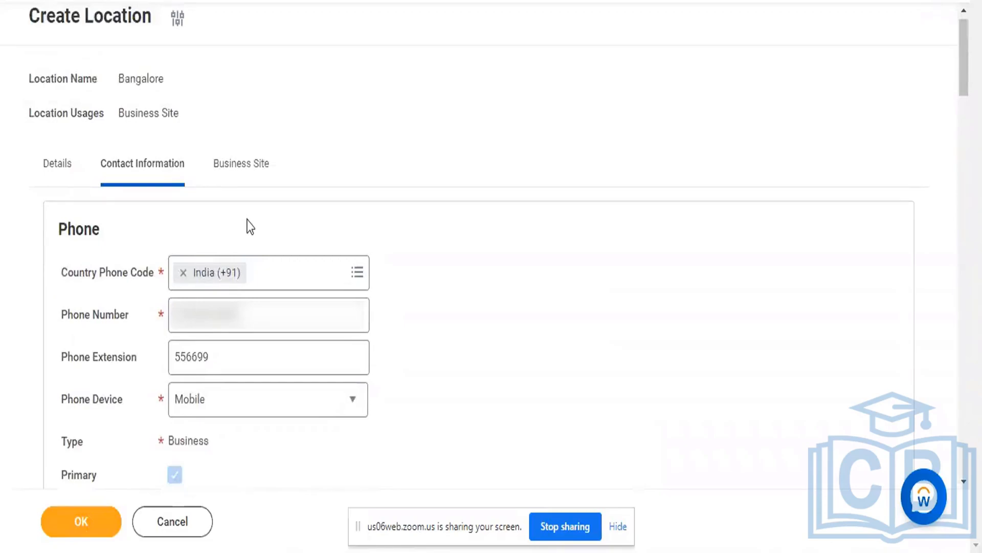
Step: Submit the Bangalore location and look over the saved location's summary
{"action": "left_click", "coordinate": [81, 521]}
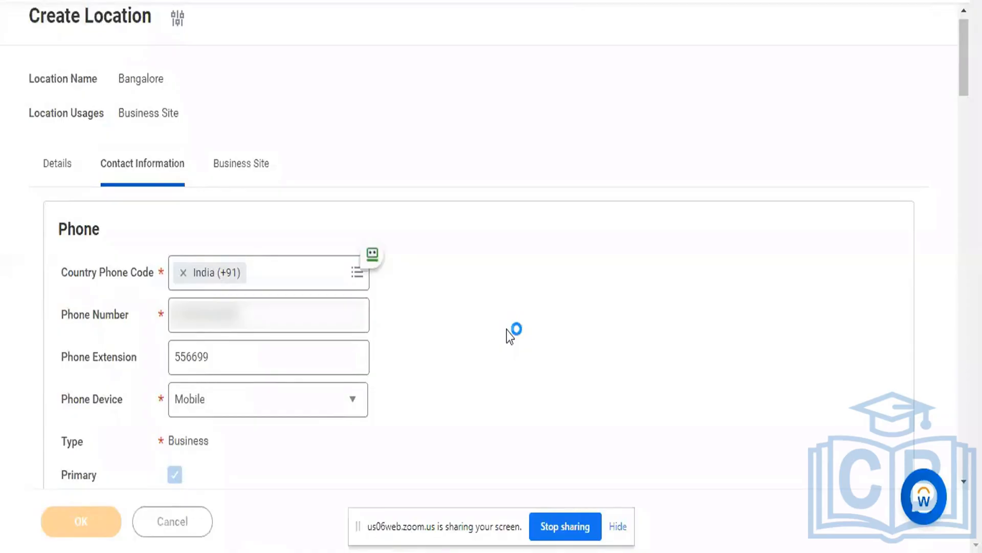
{"action": "scroll", "coordinate": [445, 314], "scroll_direction": "down", "scroll_amount": 10}
{"action": "scroll", "coordinate": [445, 314], "scroll_direction": "up", "scroll_amount": 10}
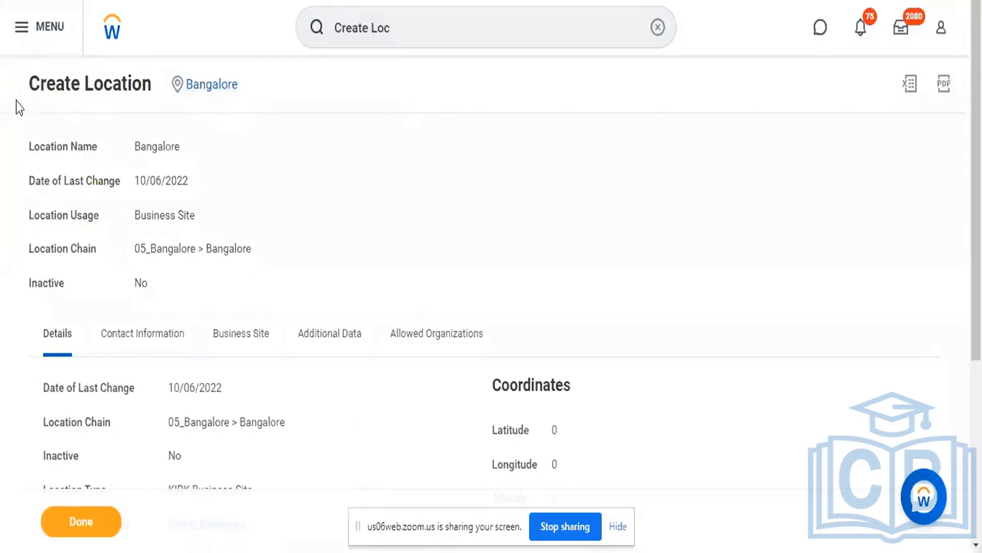
{"action": "left_click_drag", "start_coordinate": [14, 91], "coordinate": [597, 373]}
{"action": "left_click", "coordinate": [649, 262]}
{"action": "scroll", "coordinate": [650, 264], "scroll_direction": "down", "scroll_amount": 1}
{"action": "scroll", "coordinate": [647, 265], "scroll_direction": "down", "scroll_amount": 4}
{"action": "scroll", "coordinate": [647, 265], "scroll_direction": "up", "scroll_amount": 3}
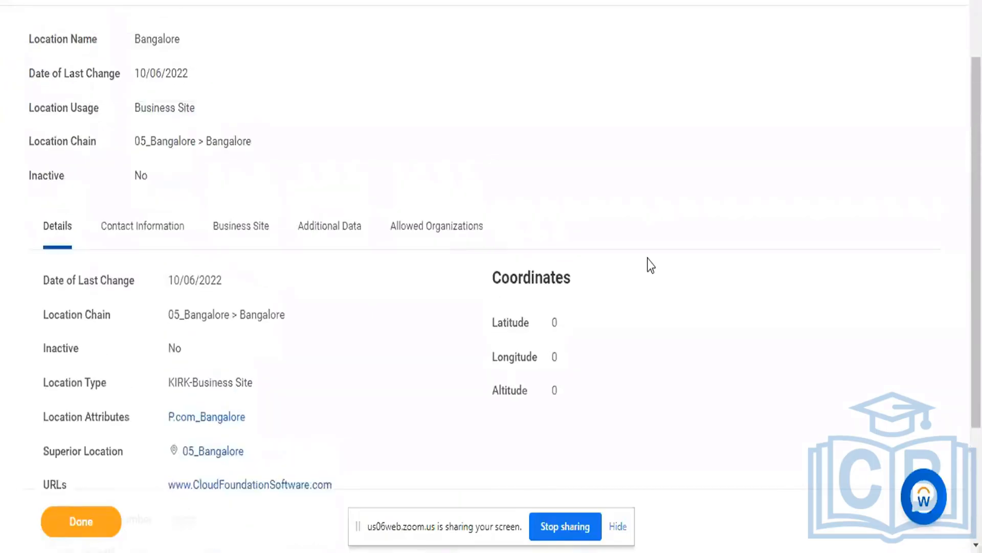
Step: Review the saved Contact Information with its primary phone and address
{"action": "left_click", "coordinate": [162, 230]}
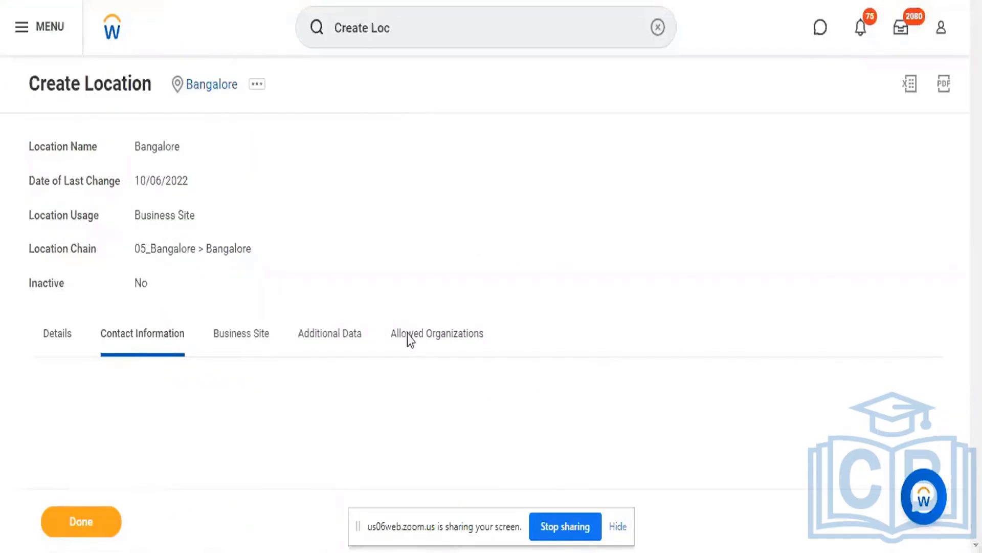
{"action": "scroll", "coordinate": [402, 271], "scroll_direction": "down", "scroll_amount": 5}
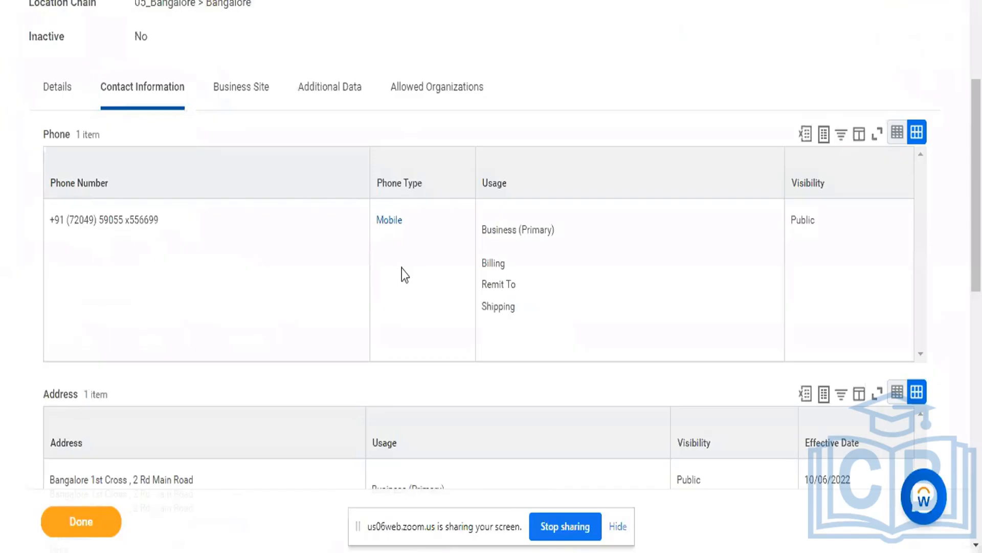
{"action": "scroll", "coordinate": [401, 271], "scroll_direction": "down", "scroll_amount": 5}
{"action": "scroll", "coordinate": [401, 274], "scroll_direction": "up", "scroll_amount": 10}
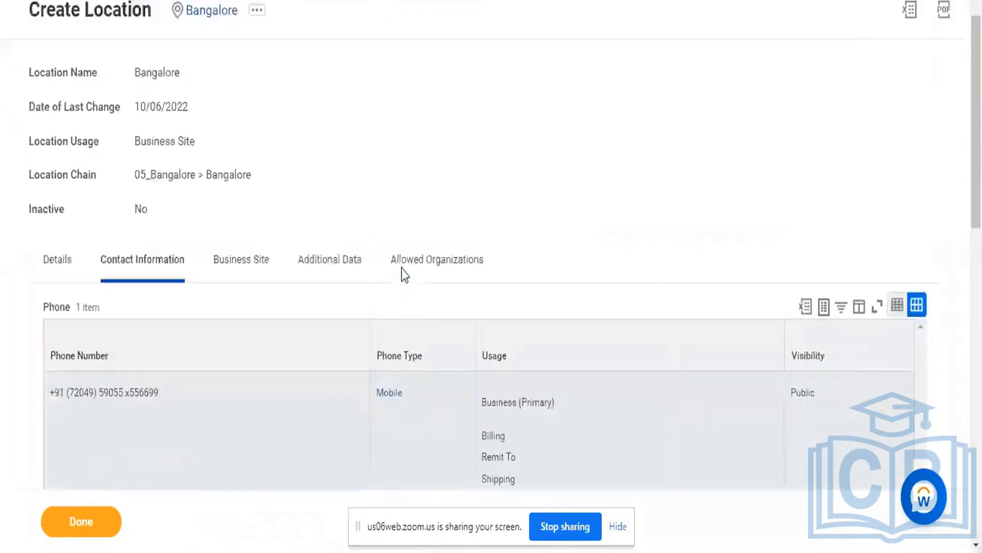
Step: Review the Business Site, Additional Data and Allowed Organizations details
{"action": "left_click", "coordinate": [254, 342]}
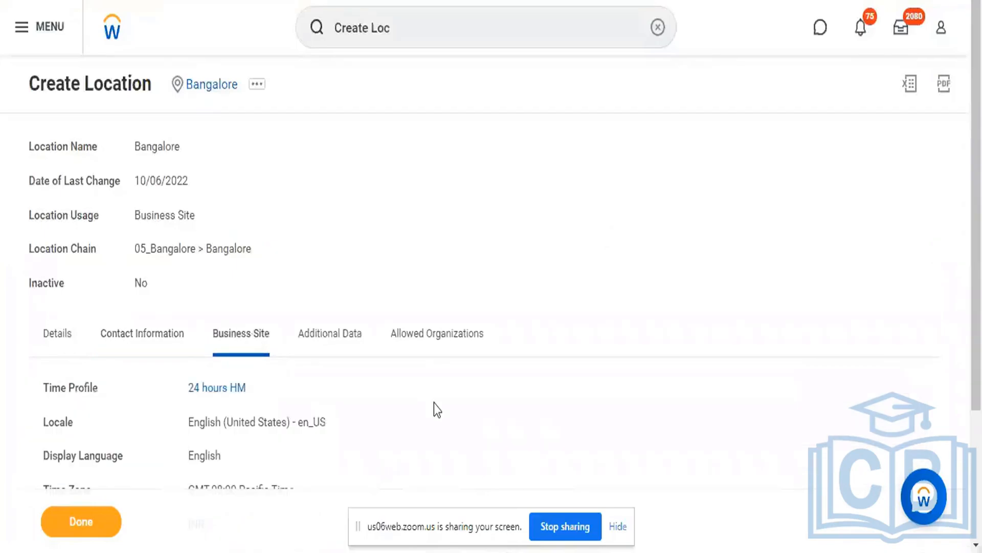
{"action": "scroll", "coordinate": [434, 403], "scroll_direction": "down", "scroll_amount": 3}
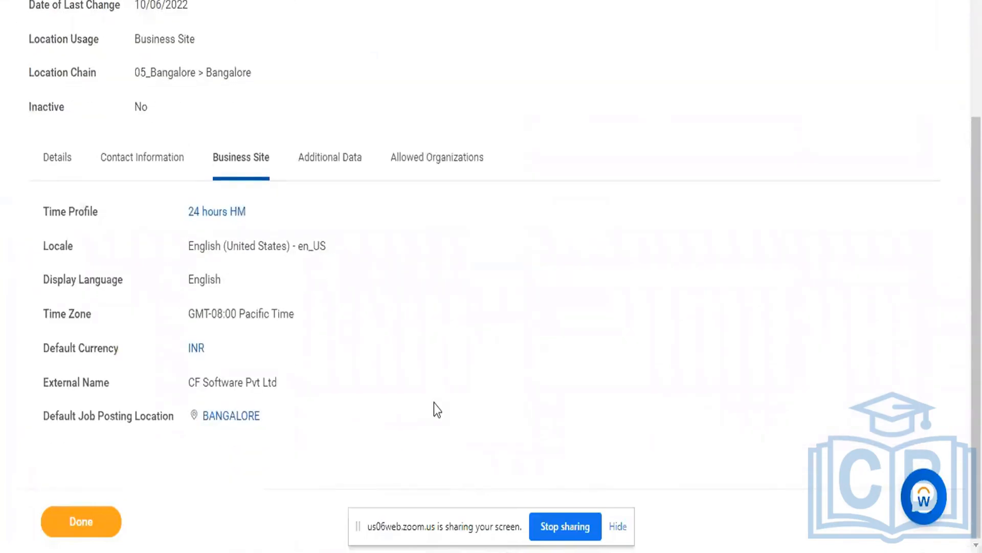
{"action": "scroll", "coordinate": [434, 403], "scroll_direction": "up", "scroll_amount": 3}
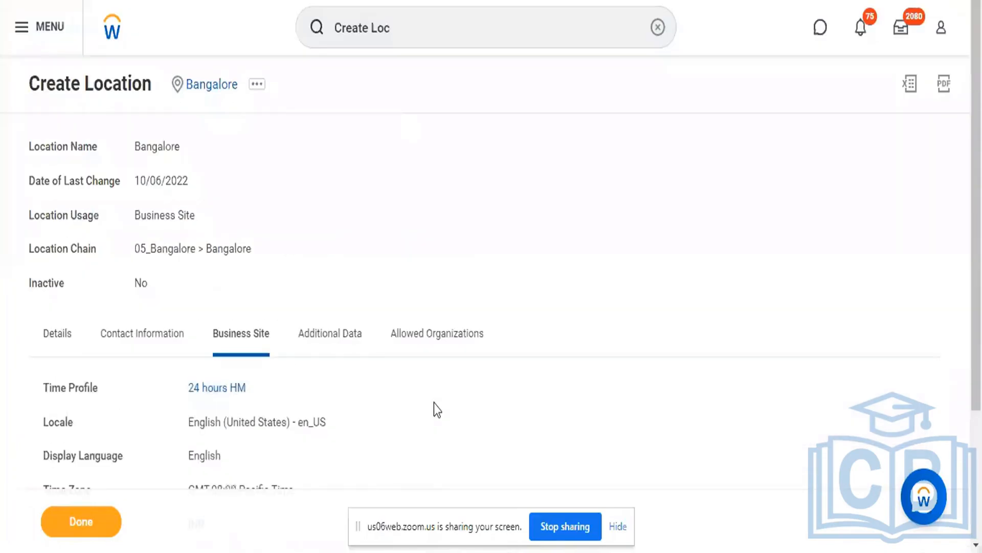
{"action": "left_click", "coordinate": [340, 350]}
{"action": "scroll", "coordinate": [438, 447], "scroll_direction": "down", "scroll_amount": 5}
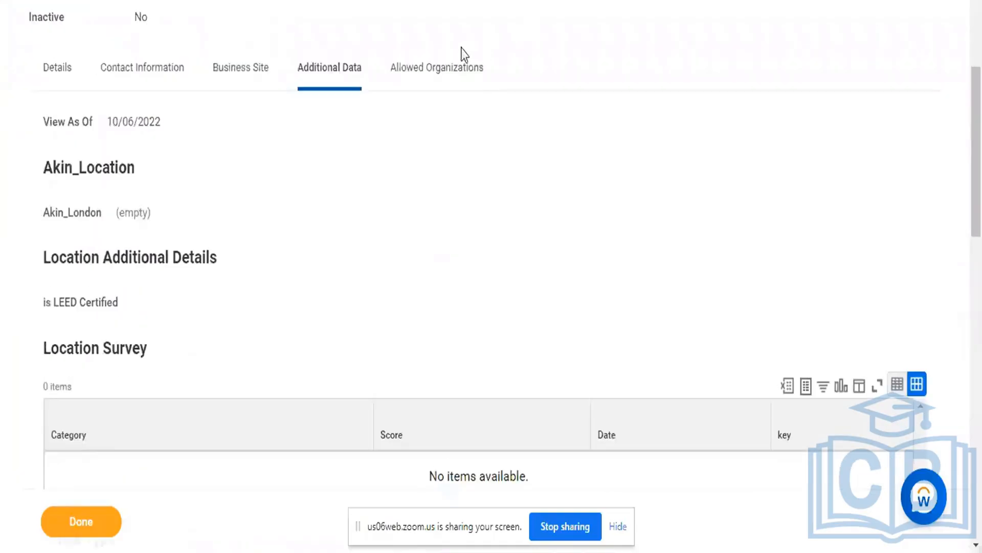
{"action": "left_click", "coordinate": [442, 77]}
{"action": "scroll", "coordinate": [513, 224], "scroll_direction": "down", "scroll_amount": 1}
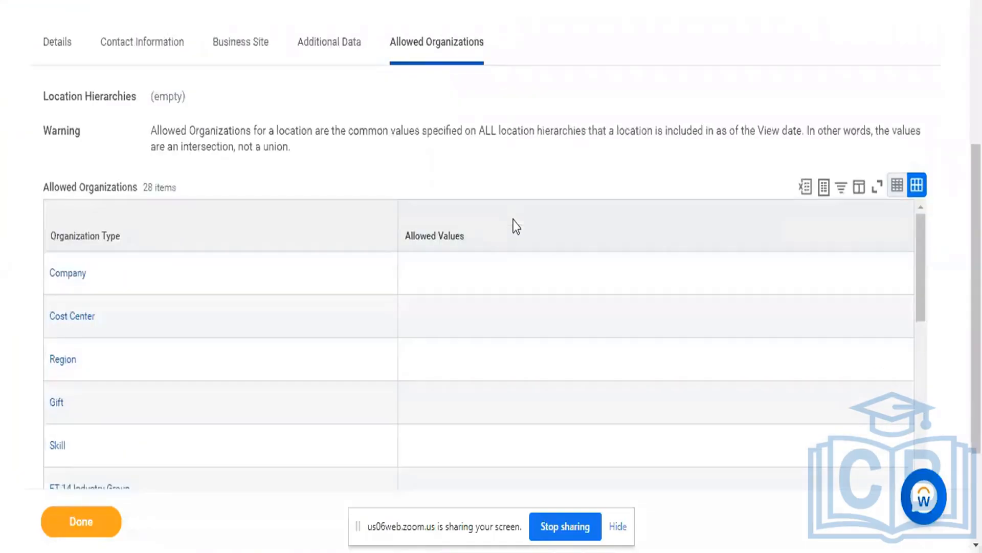